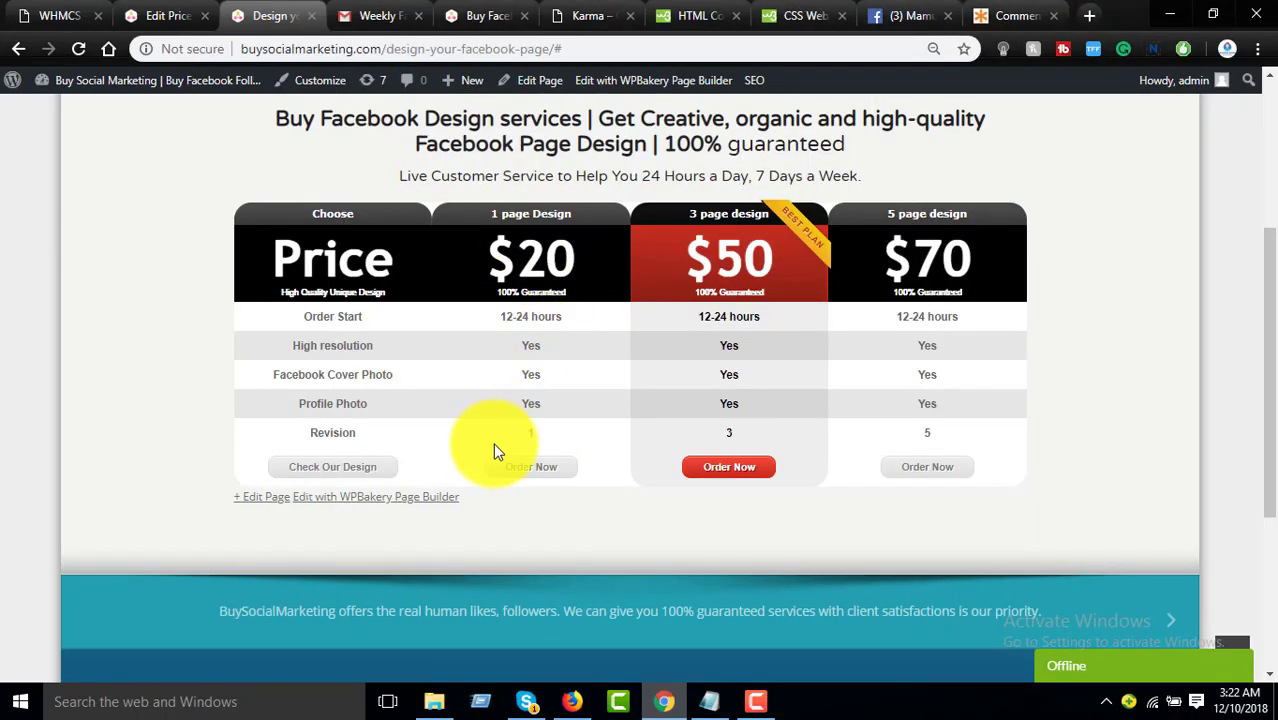
left_click(524, 467)
scroll(540, 440, "down", 3)
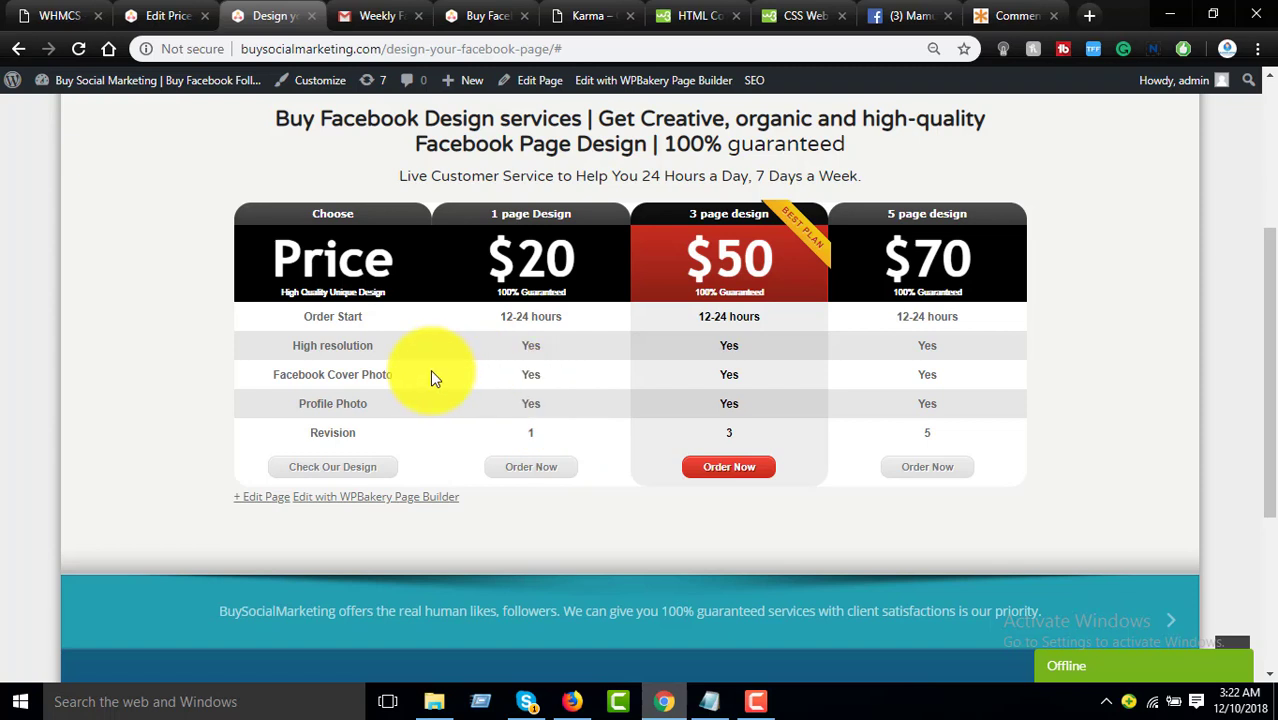
Step: Switch to Notepad and add the line "how to add billing system in your website" below the price table heading
left_click(712, 707)
left_click(501, 281)
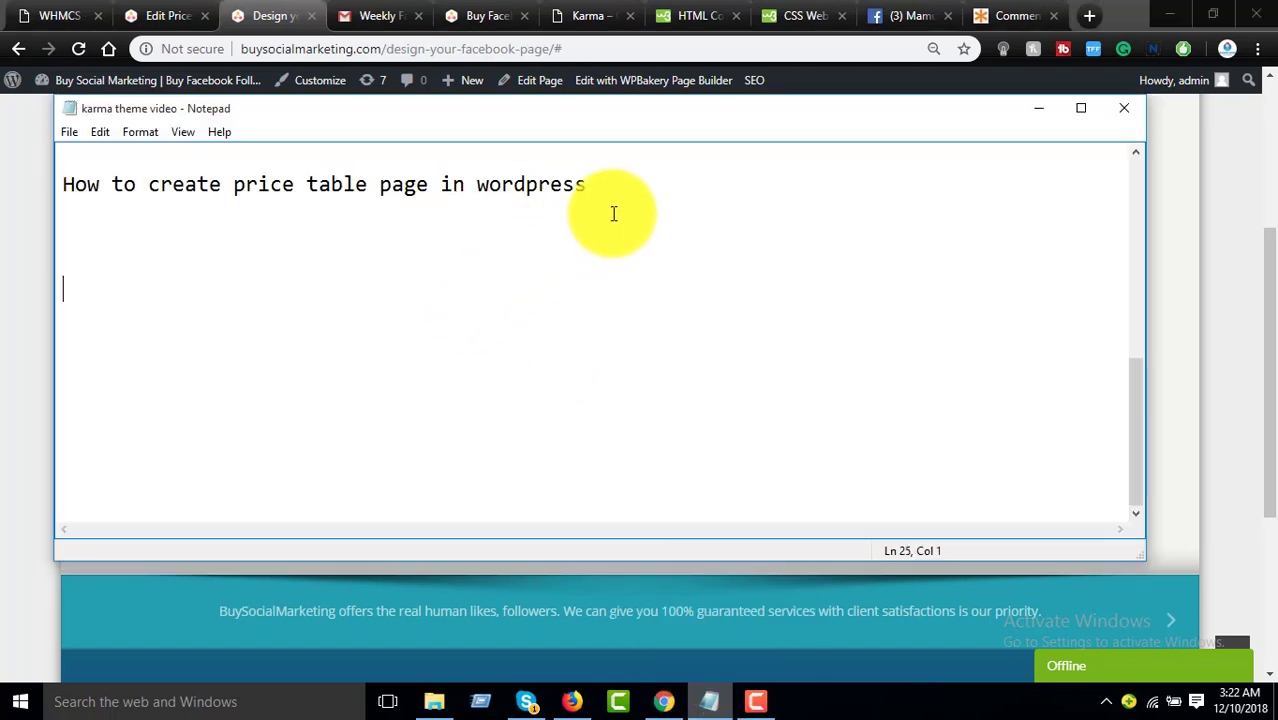
type("ho")
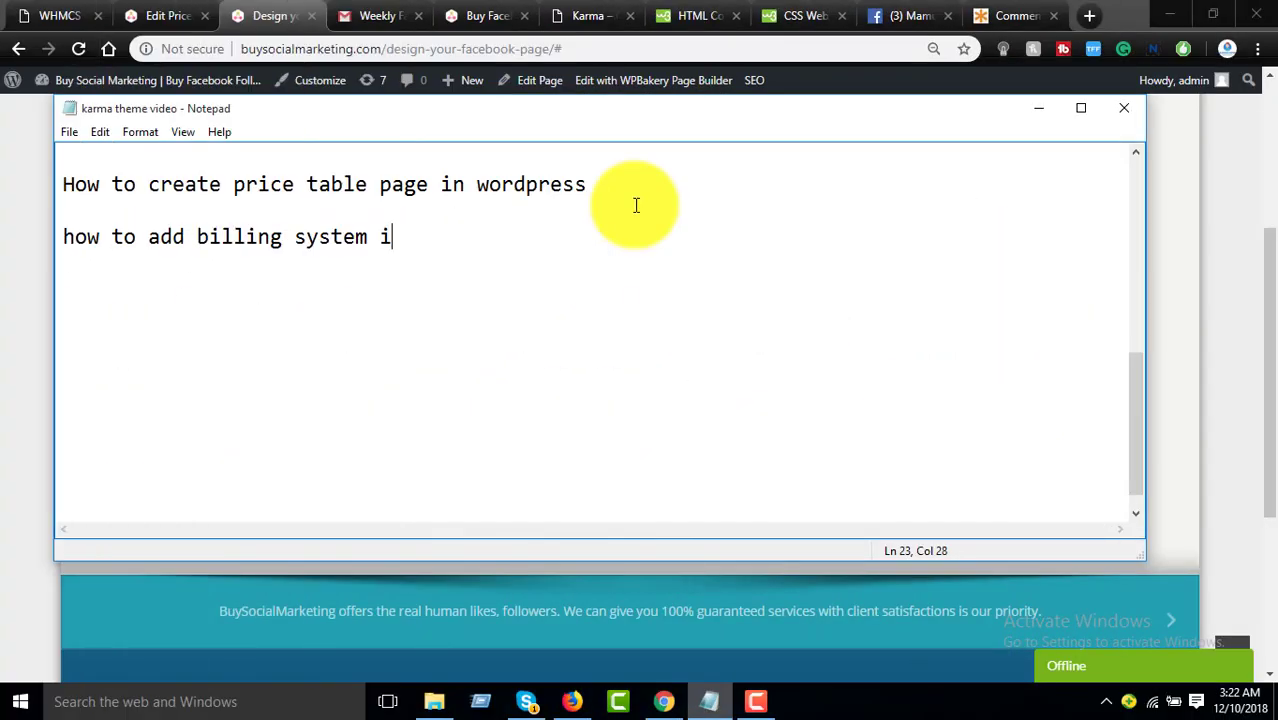
type("n your w")
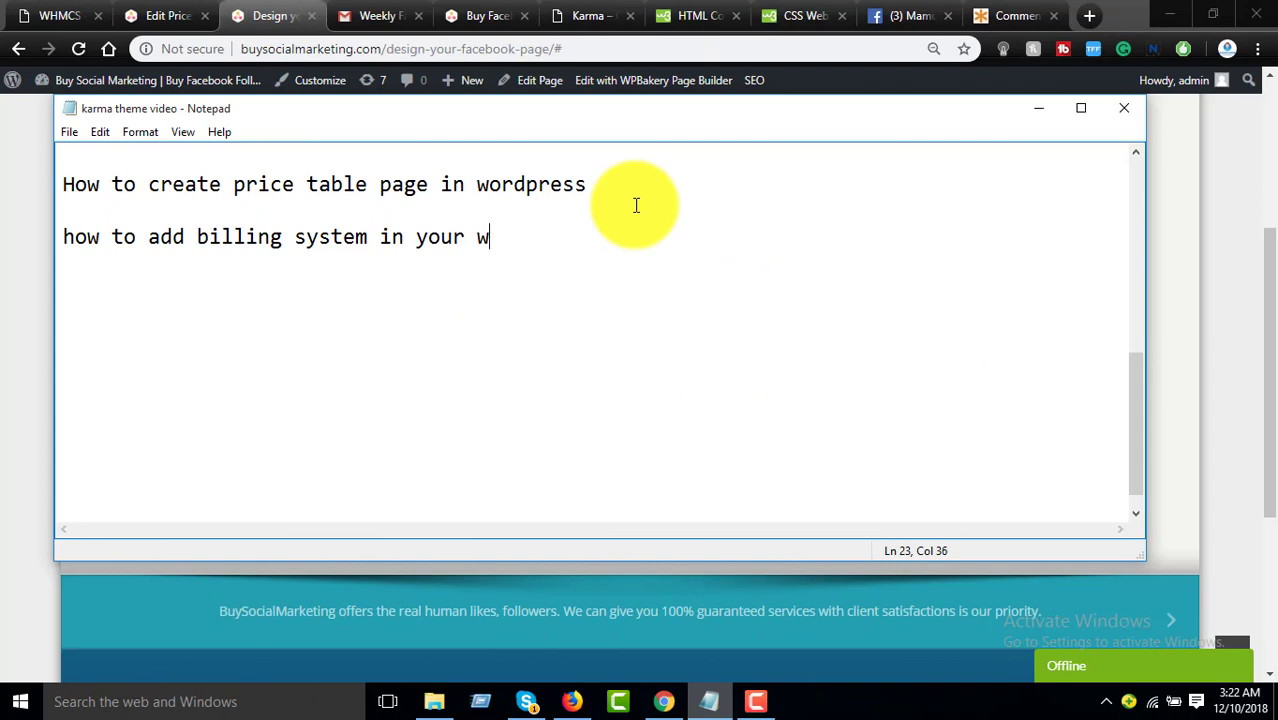
type("ordpress site")
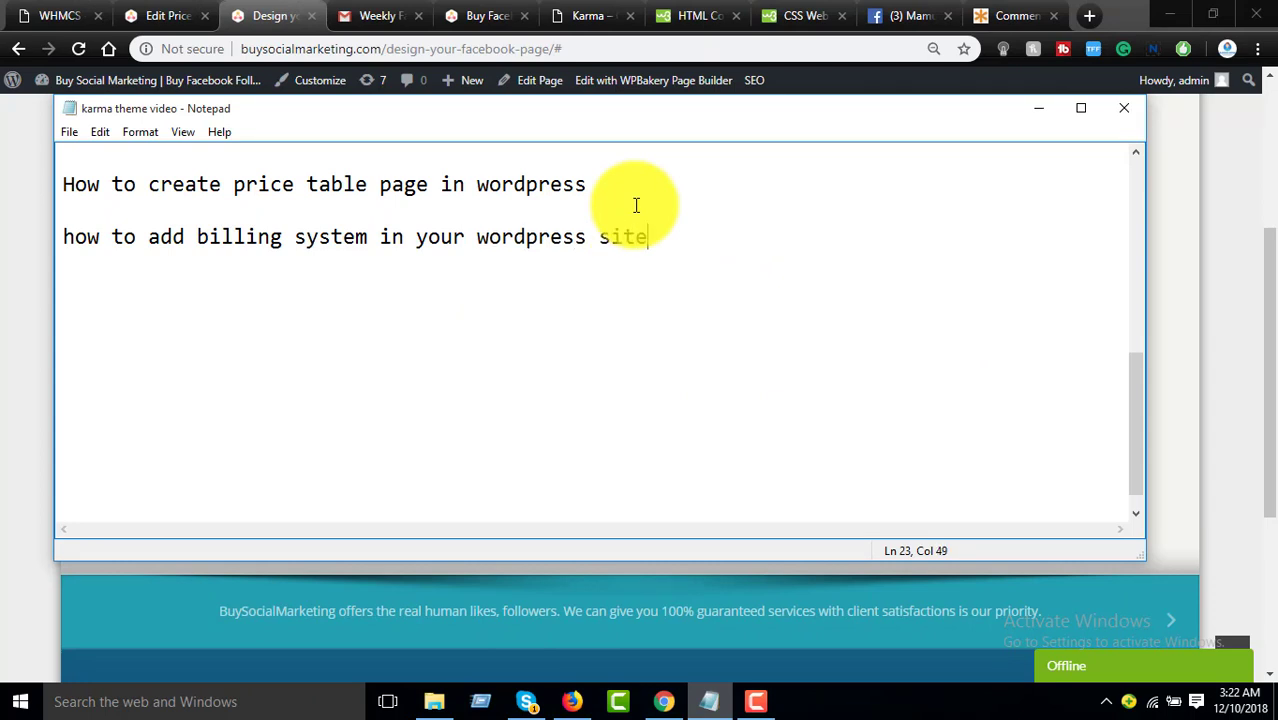
key("BackSpace")
key("BackSpace")
key("BackSpace")
key("BackSpace")
key("BackSpace")
key("BackSpace")
key("BackSpace")
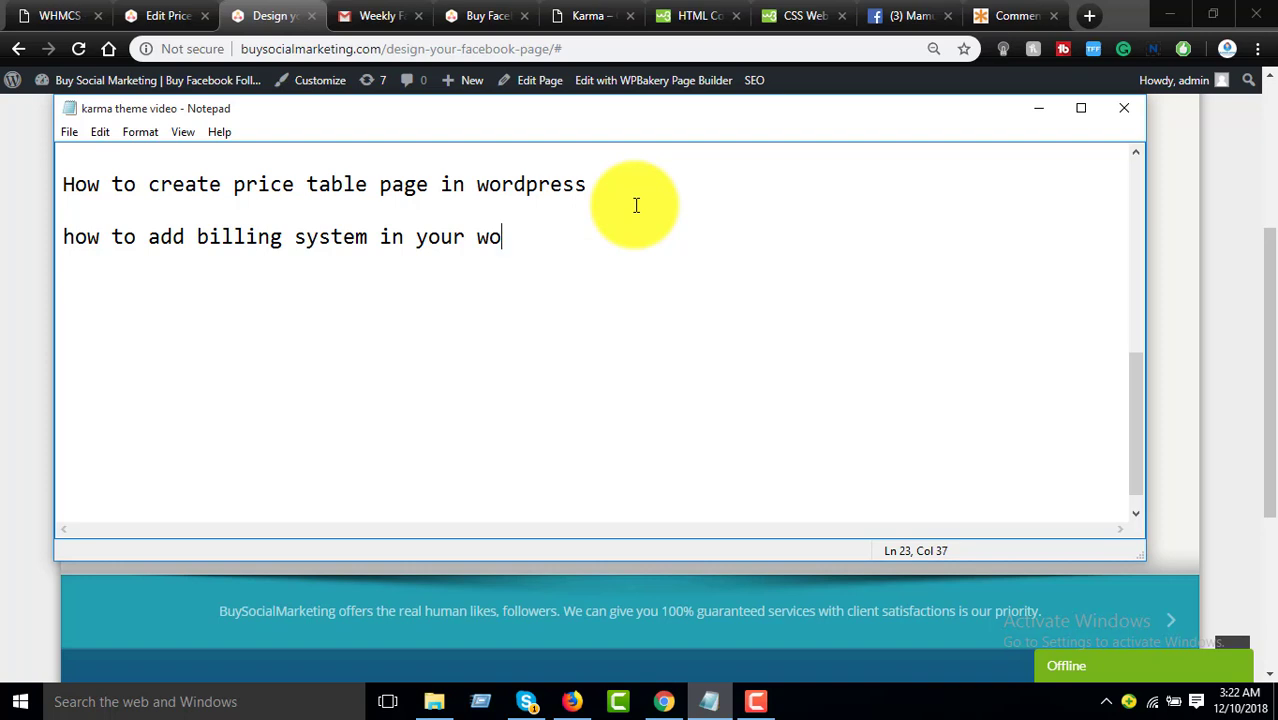
type("ebsite")
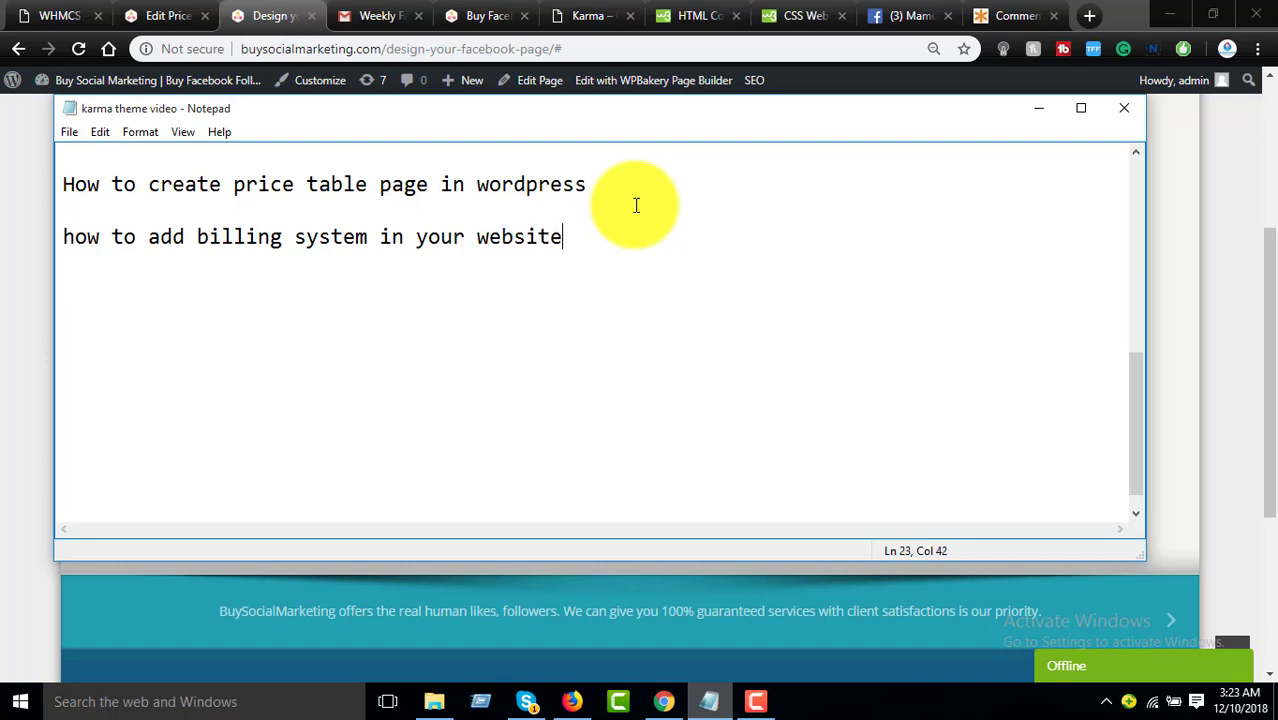
key("Return")
key("Return")
Step: Switch to Chrome and open the admin login page of billing.buysocialmarketing.com in a new tab
left_click(270, 15)
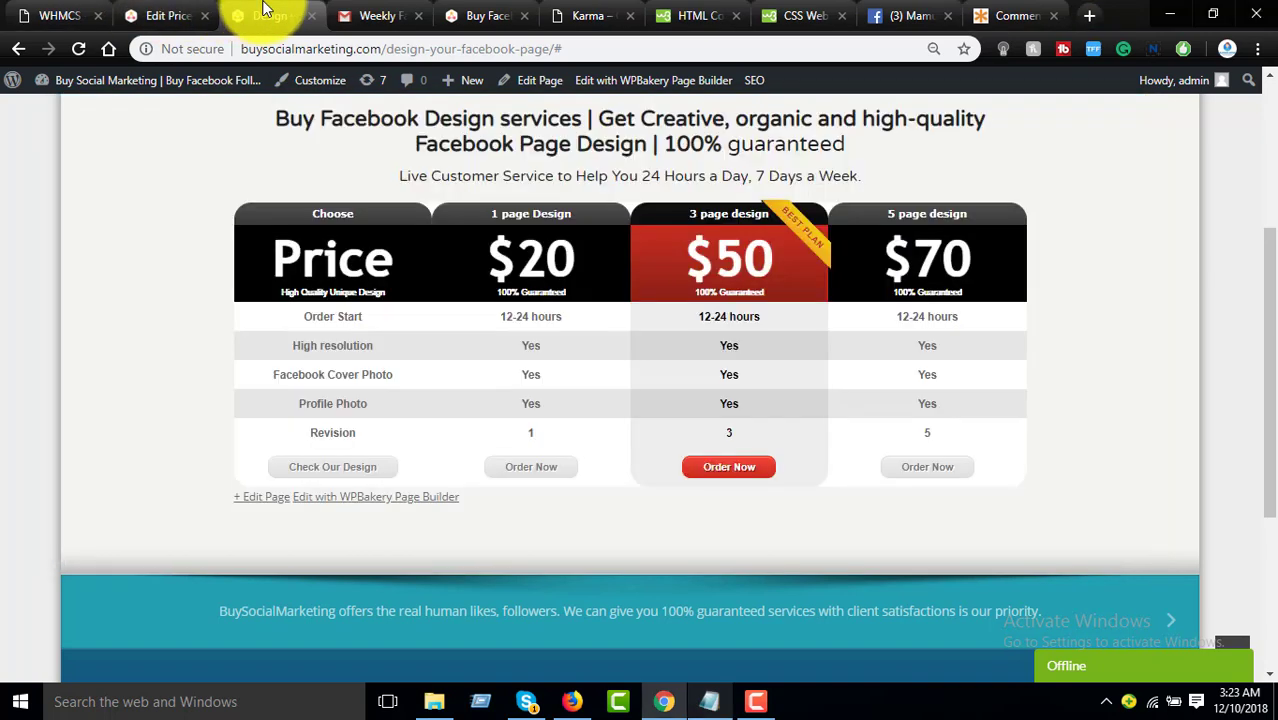
left_click(163, 15)
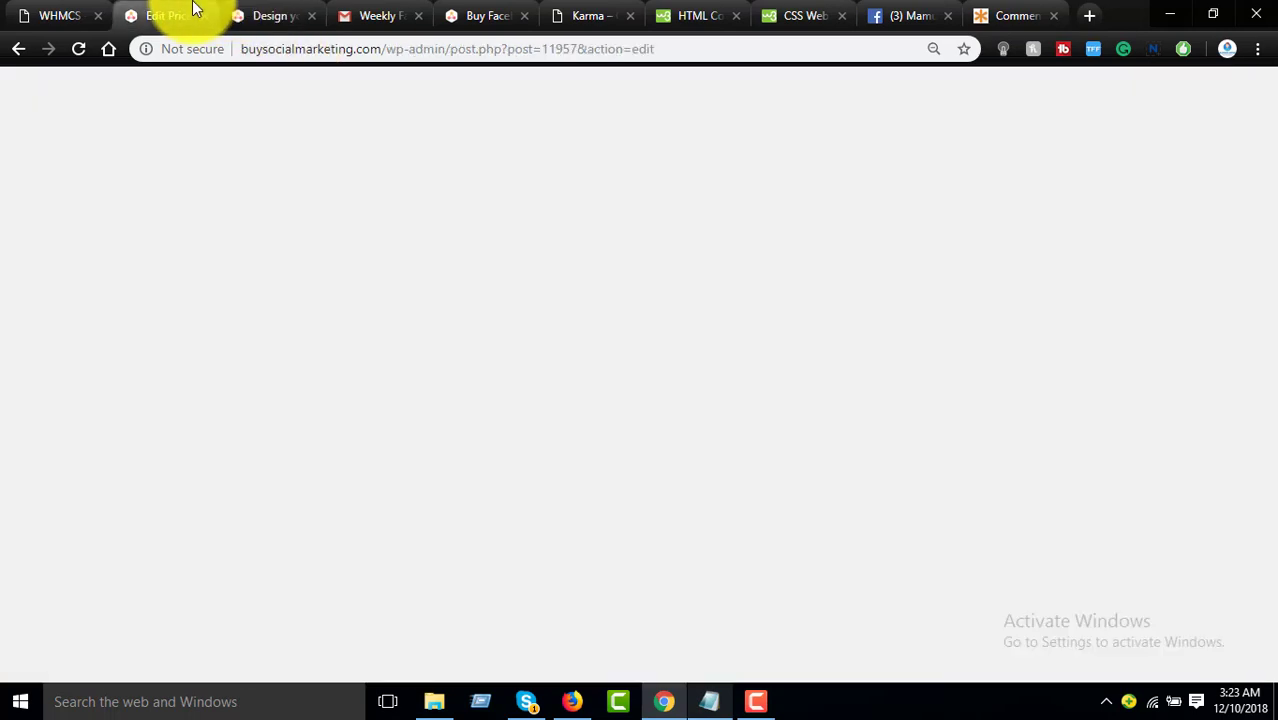
left_click(298, 8)
left_click(1089, 15)
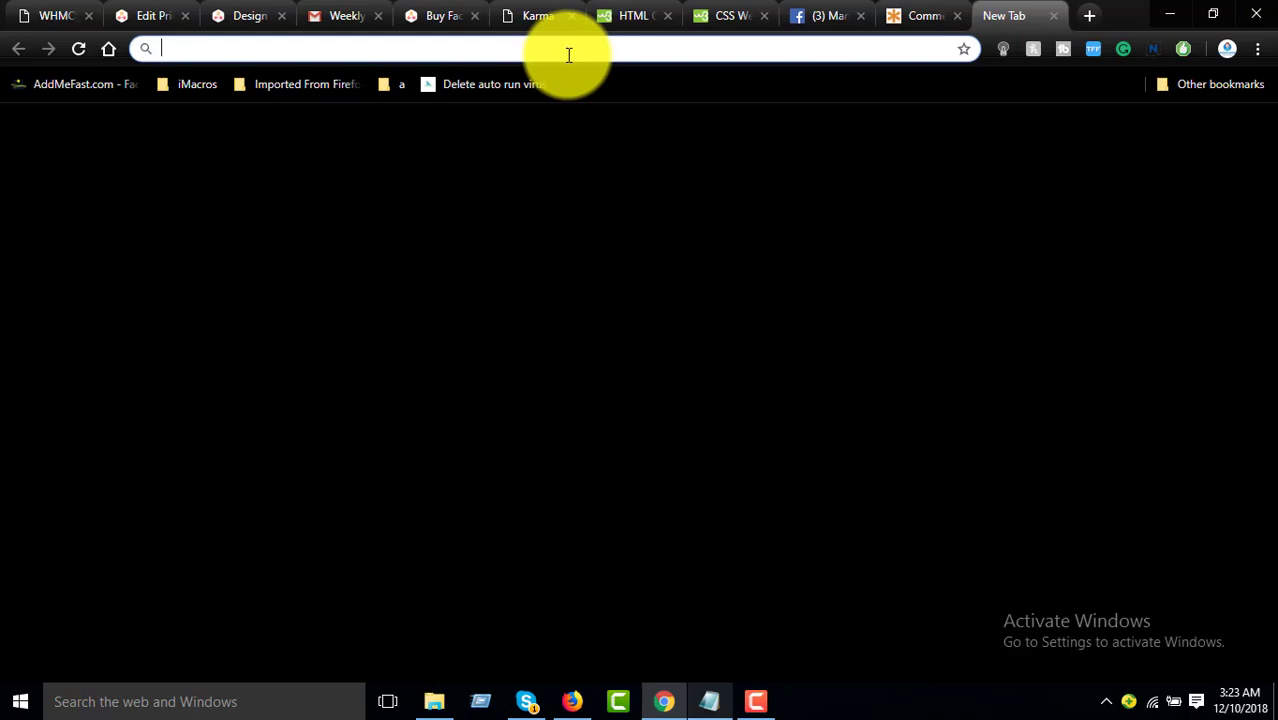
type("billi")
key("Return")
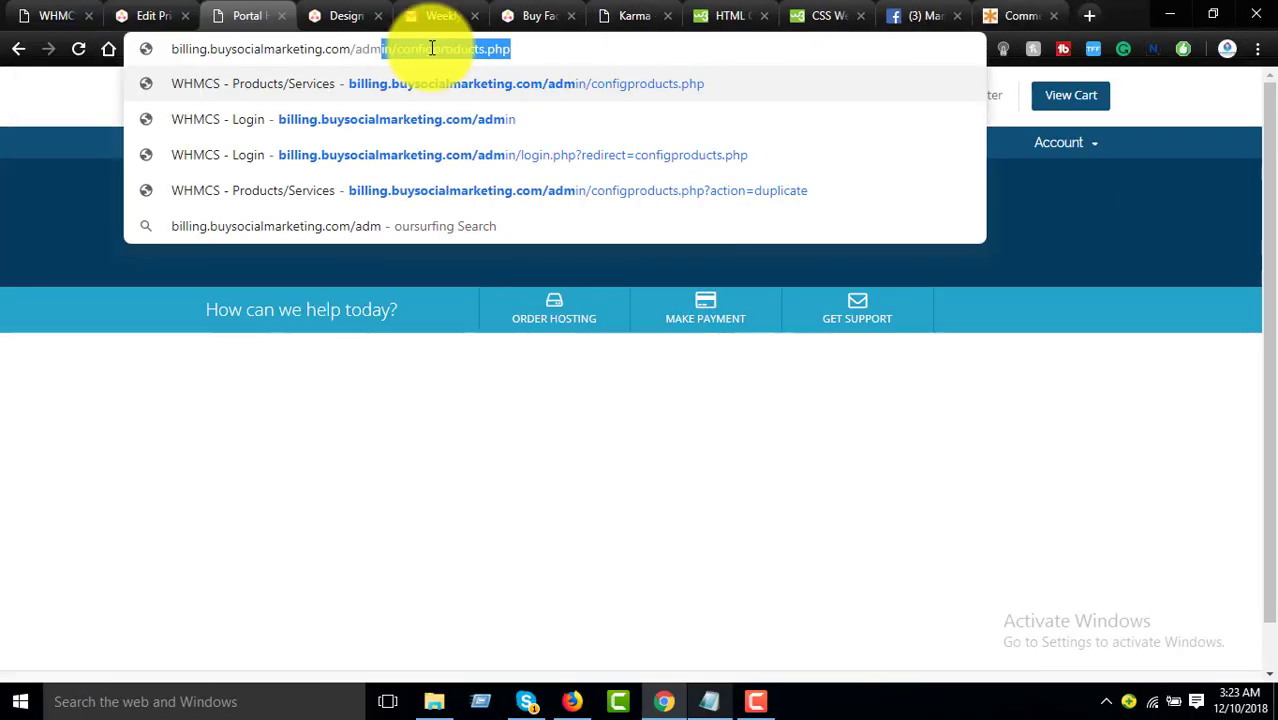
key("Return")
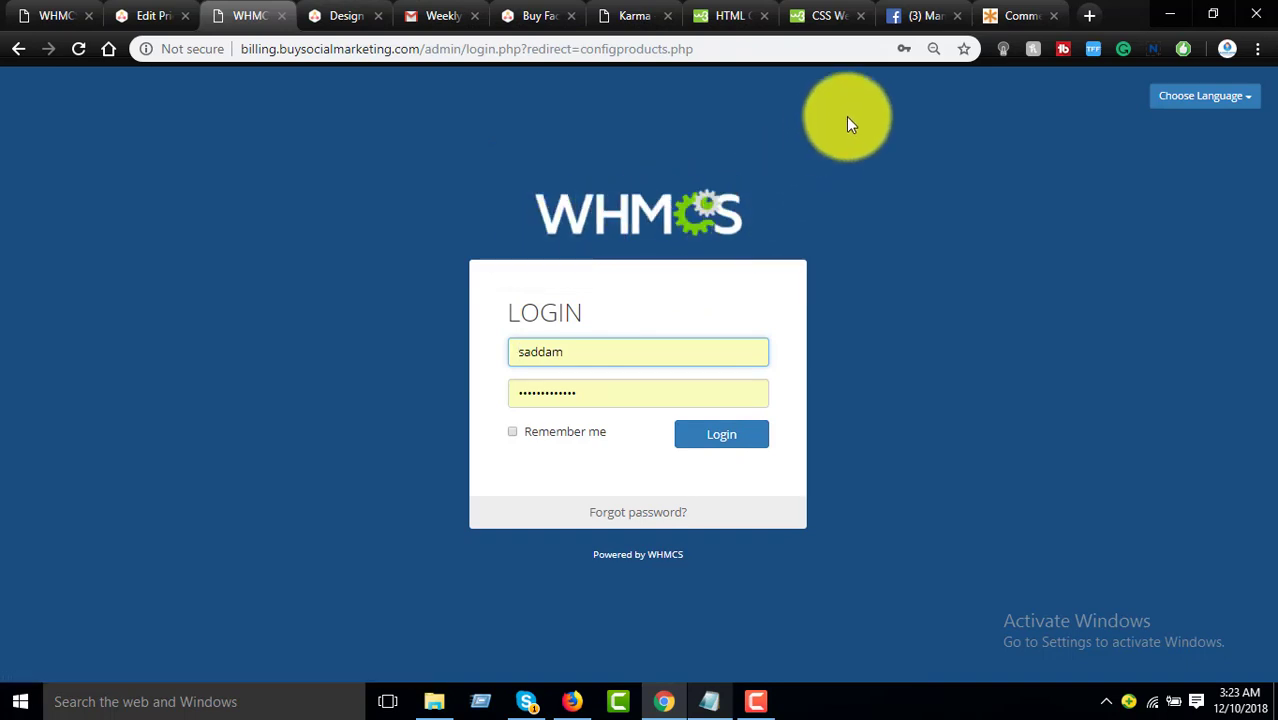
Step: Switch to Notepad, shift its window off the login page's logo, and add the line "Plugin name: whmcs"
left_click(709, 701)
left_click_drag(667, 115, 1001, 305)
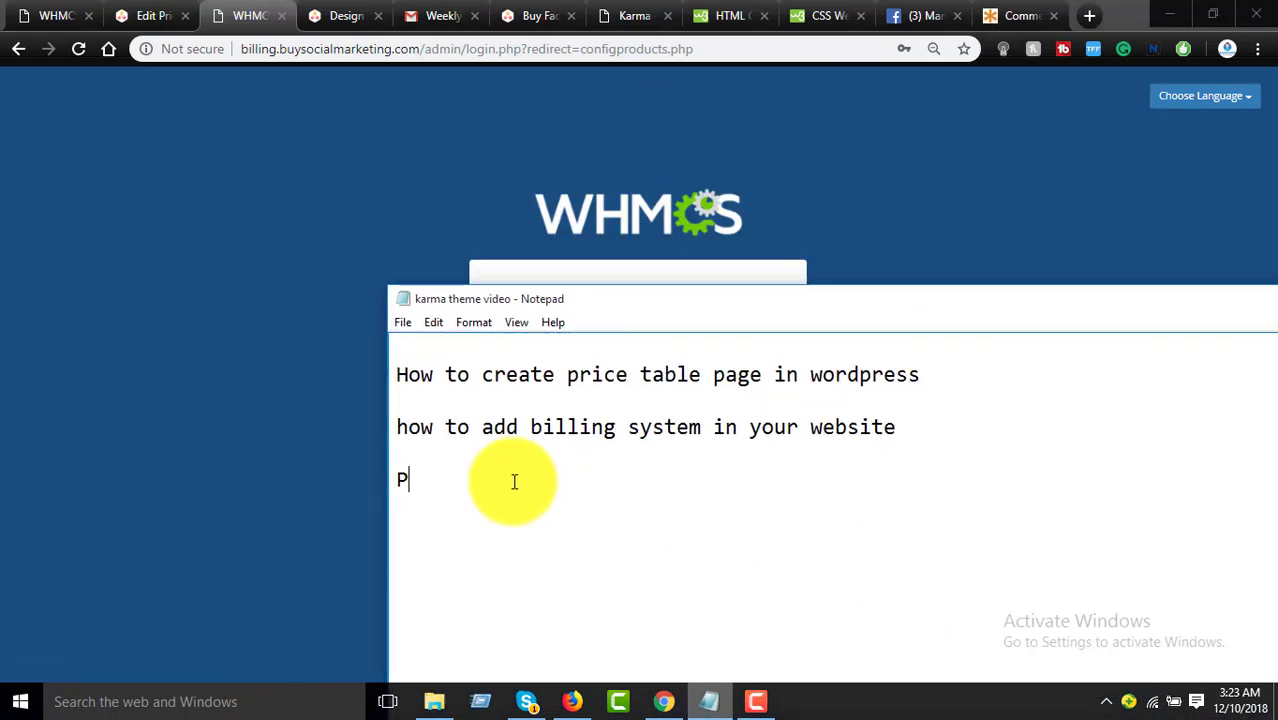
type("lugin name: whmcs")
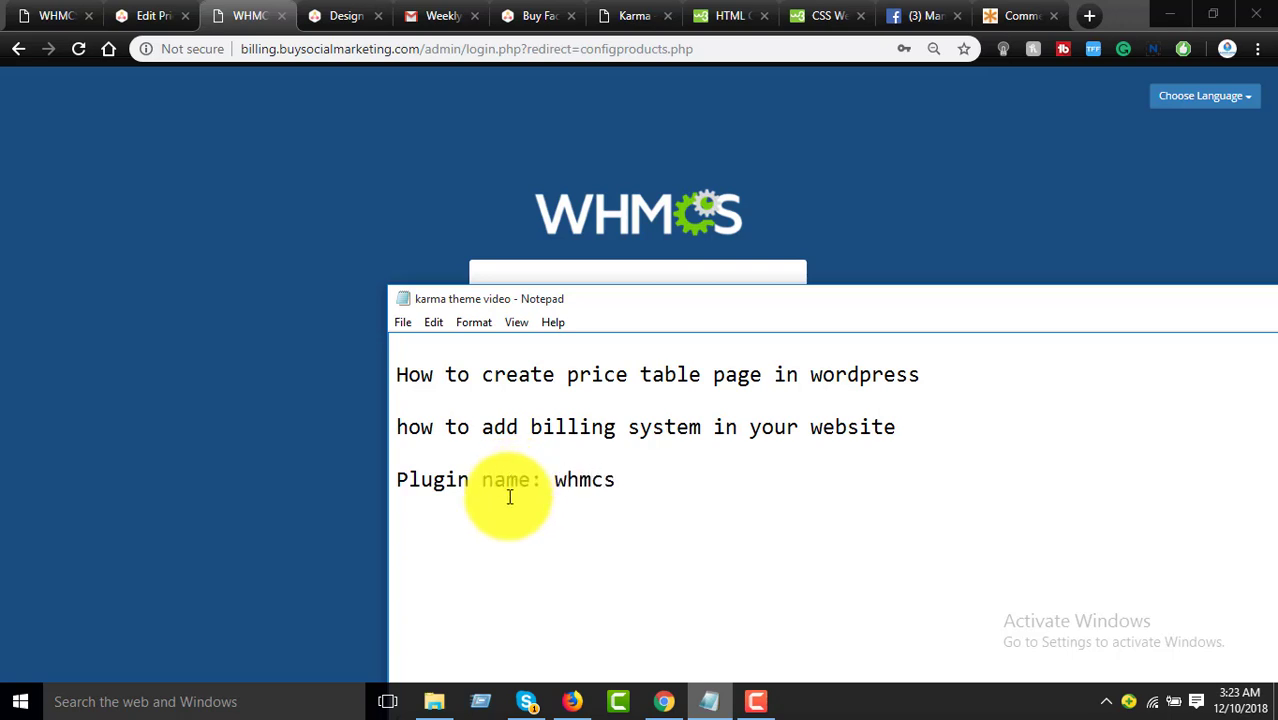
Step: Copy "whmcs" from the note and look it up in Chrome, replacing the CSS-Tricks comments page
double_click(578, 481)
right_click(576, 483)
left_click(643, 286)
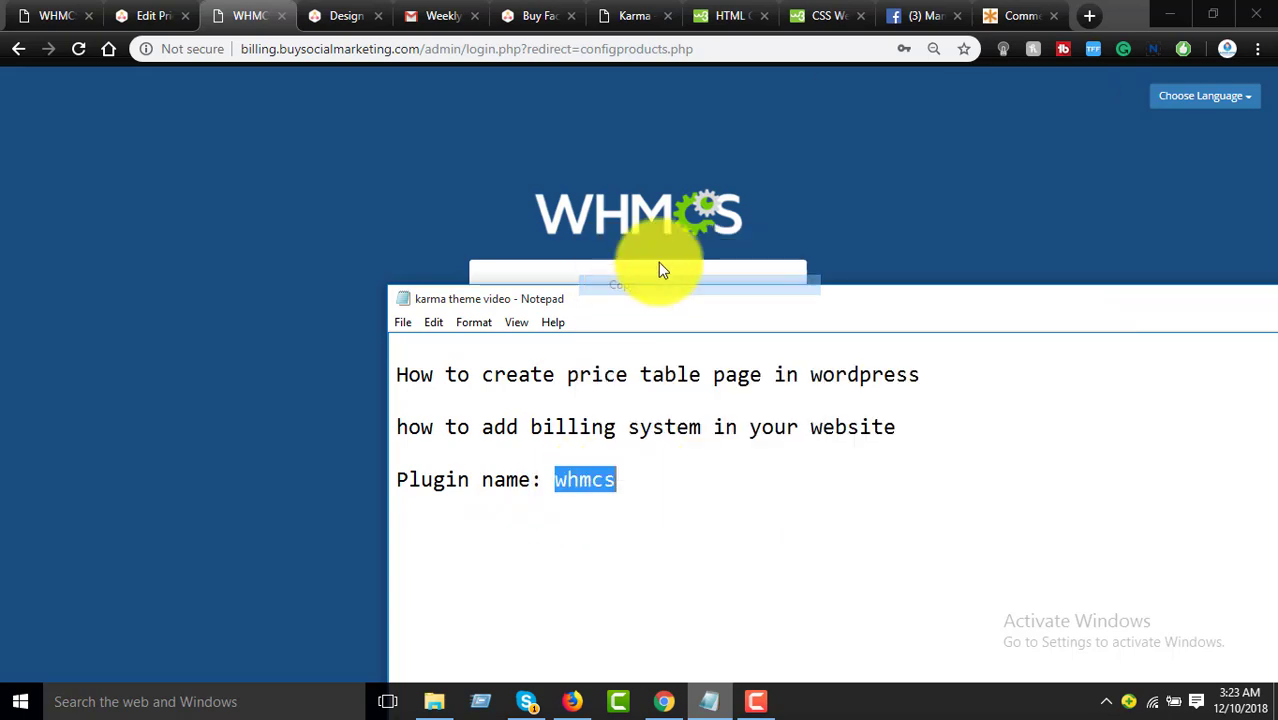
left_click(1080, 7)
left_click(1022, 12)
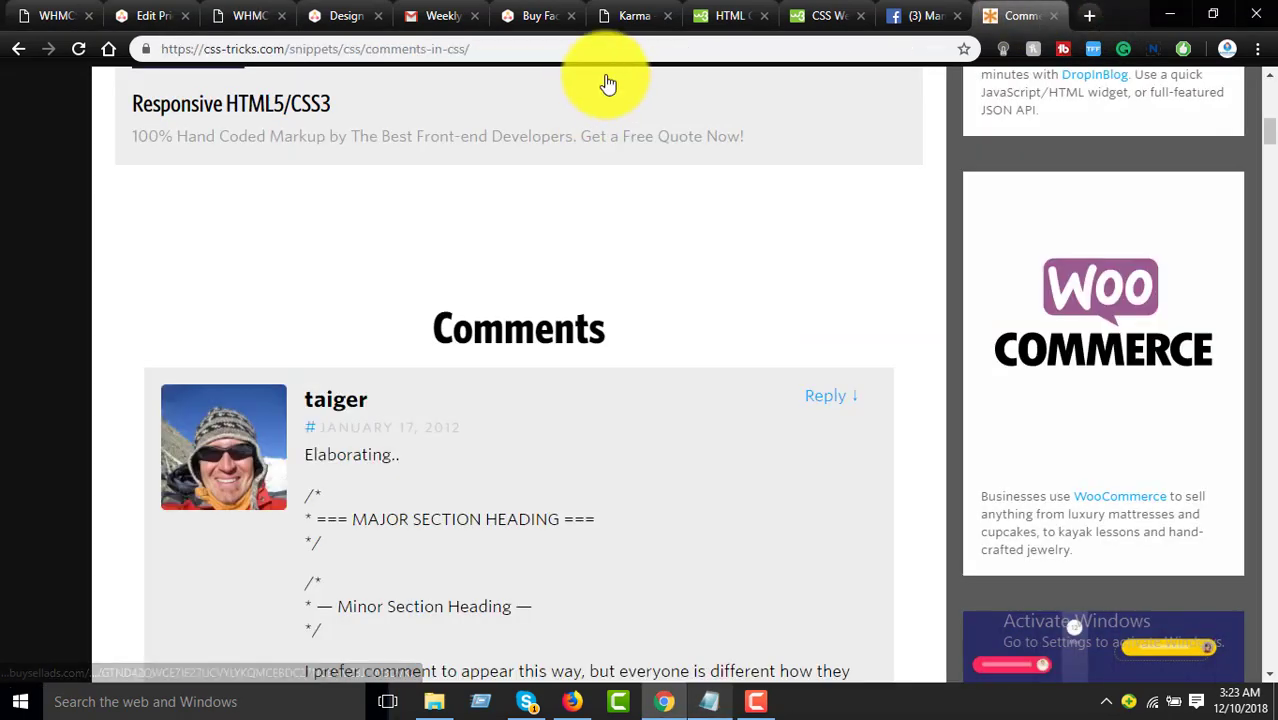
left_click(608, 50)
right_click(610, 52)
left_click(653, 167)
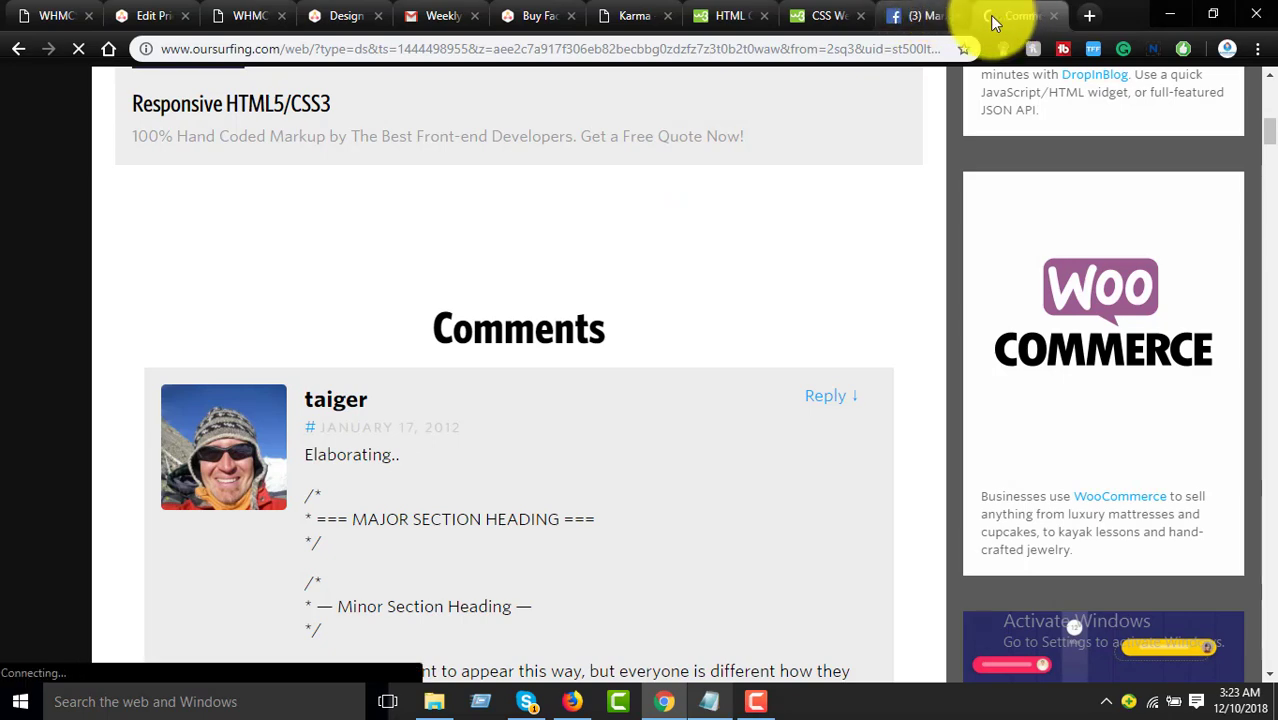
Step: Place the whmcs.com tab beside the billing admin tab and look over the WHMCS homepage
left_click_drag(995, 18, 335, 16)
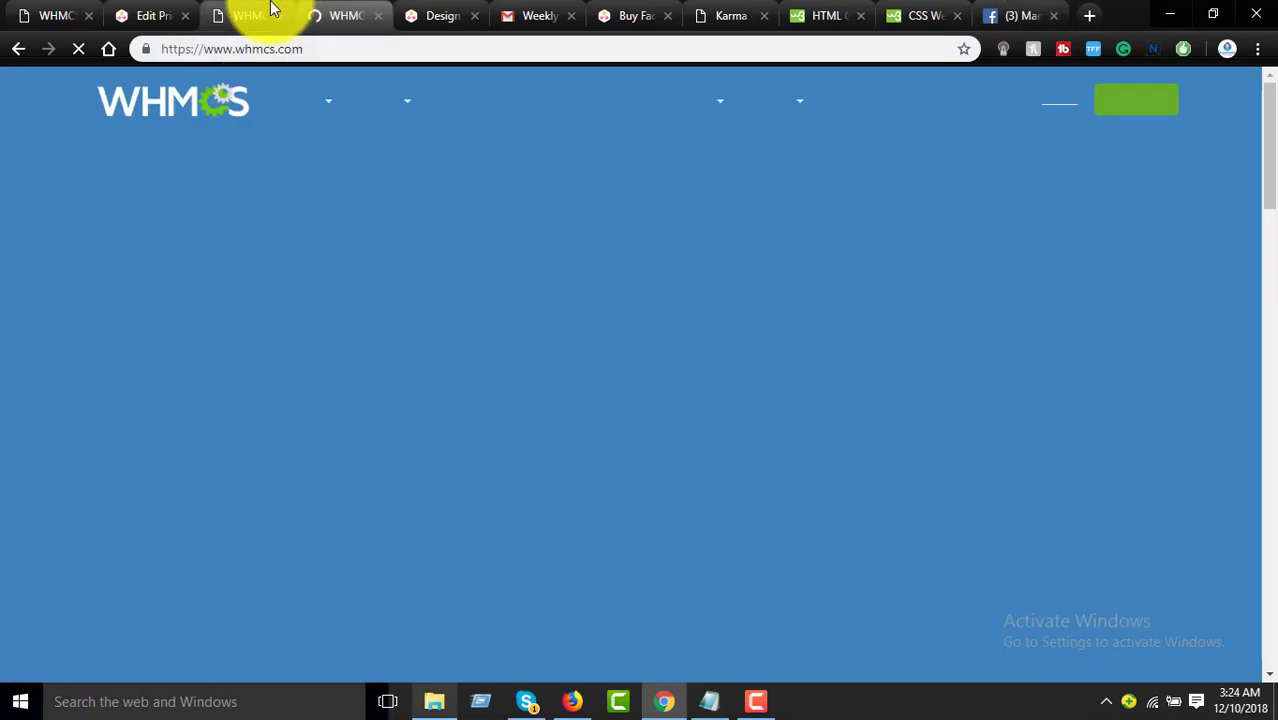
left_click(268, 13)
left_click(352, 14)
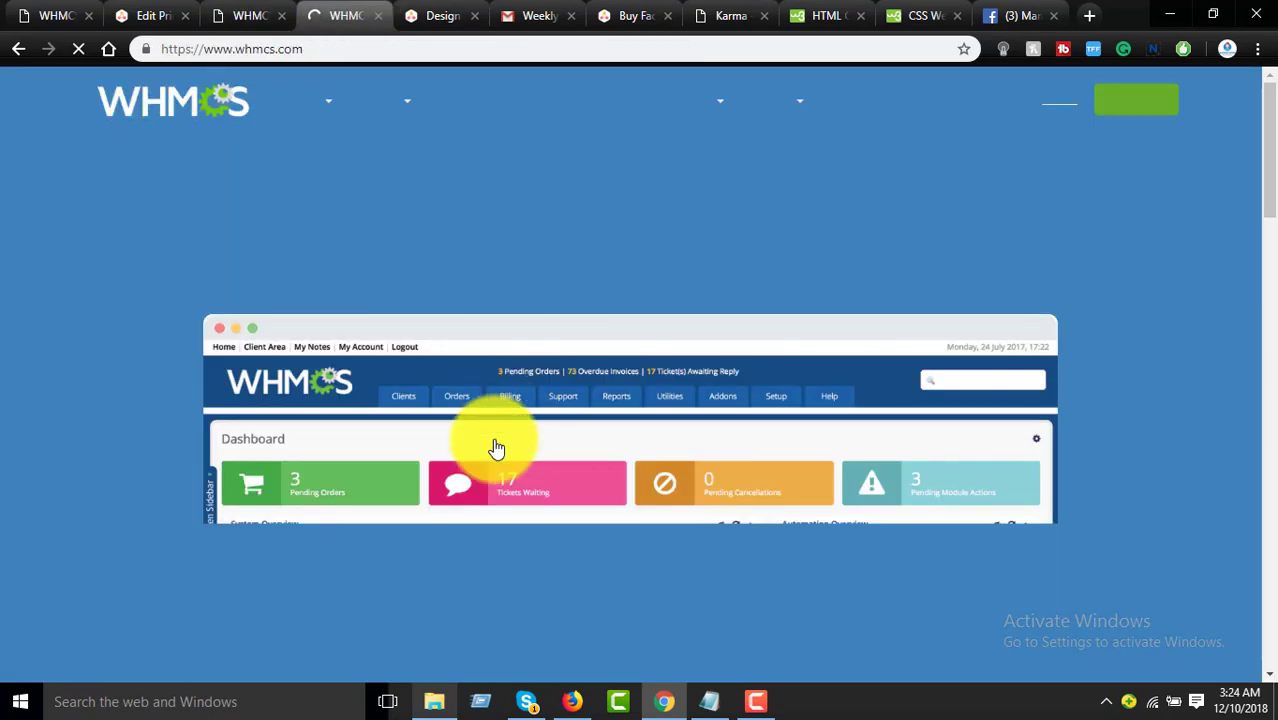
scroll(396, 368, "down", 1)
scroll(396, 368, "down", 1)
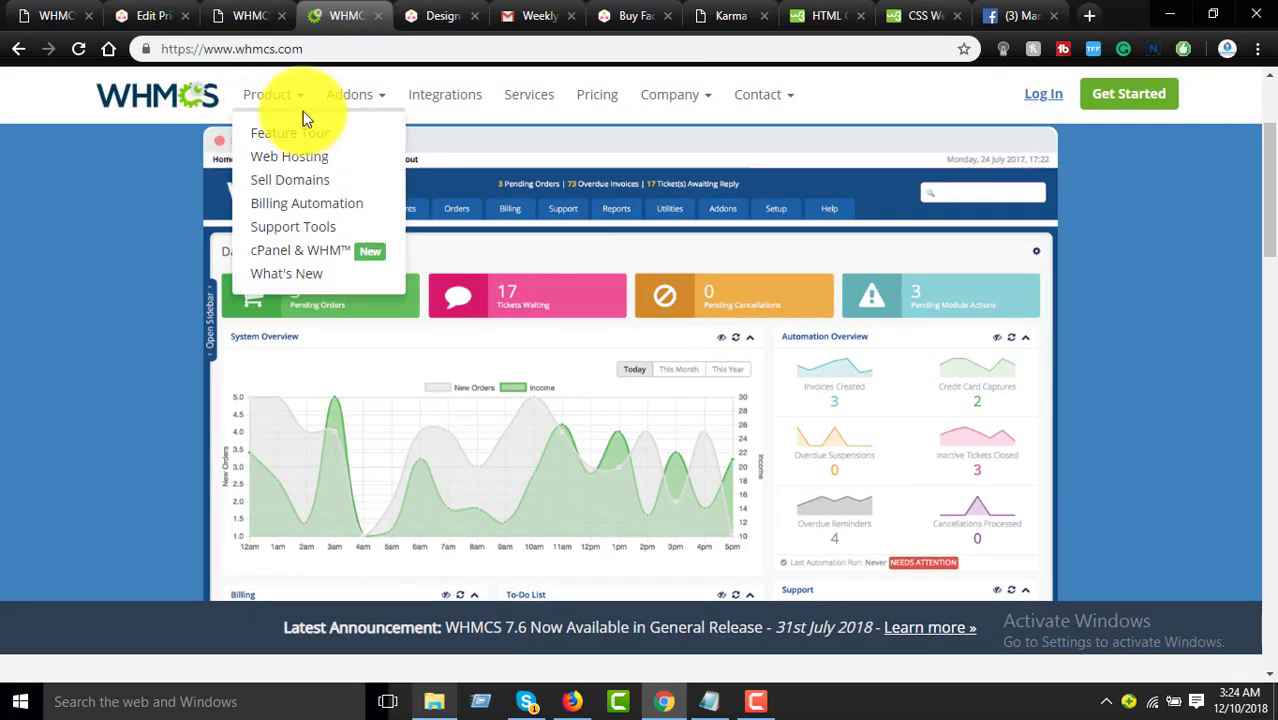
Step: Log in to the WHMCS admin area with the prefilled credentials and close the whmcs.com page
left_click(214, 12)
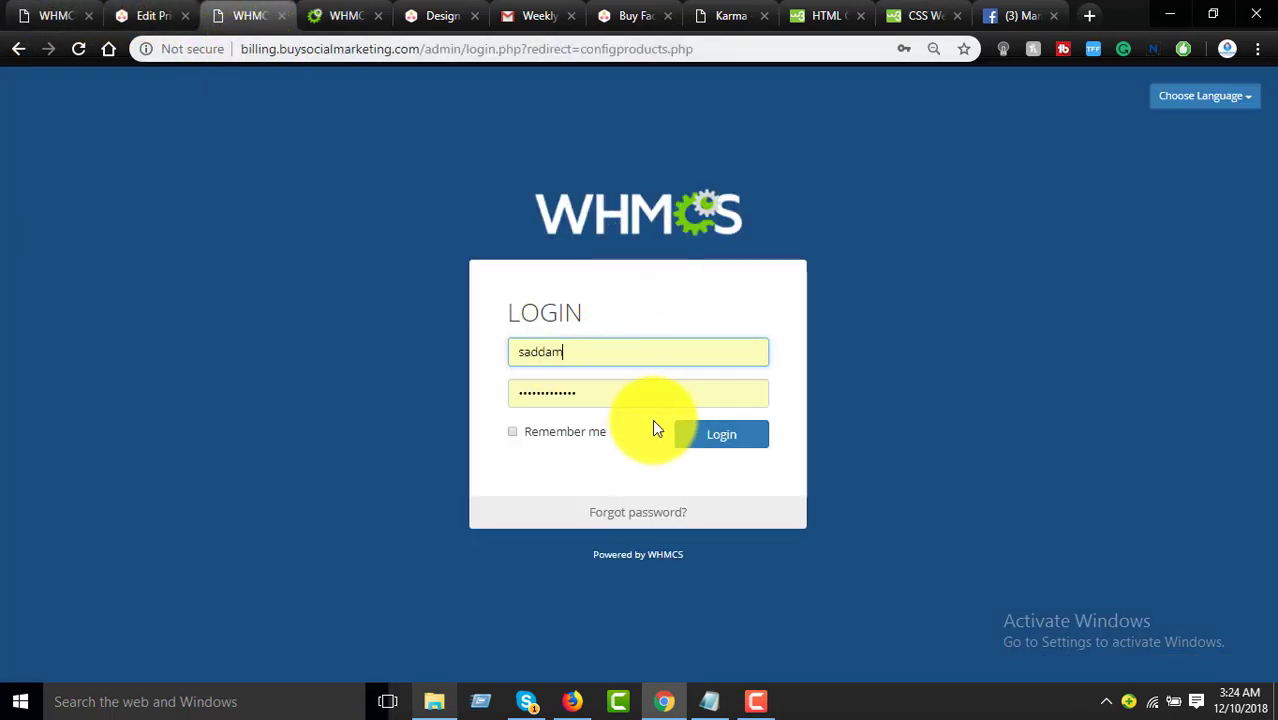
left_click(697, 432)
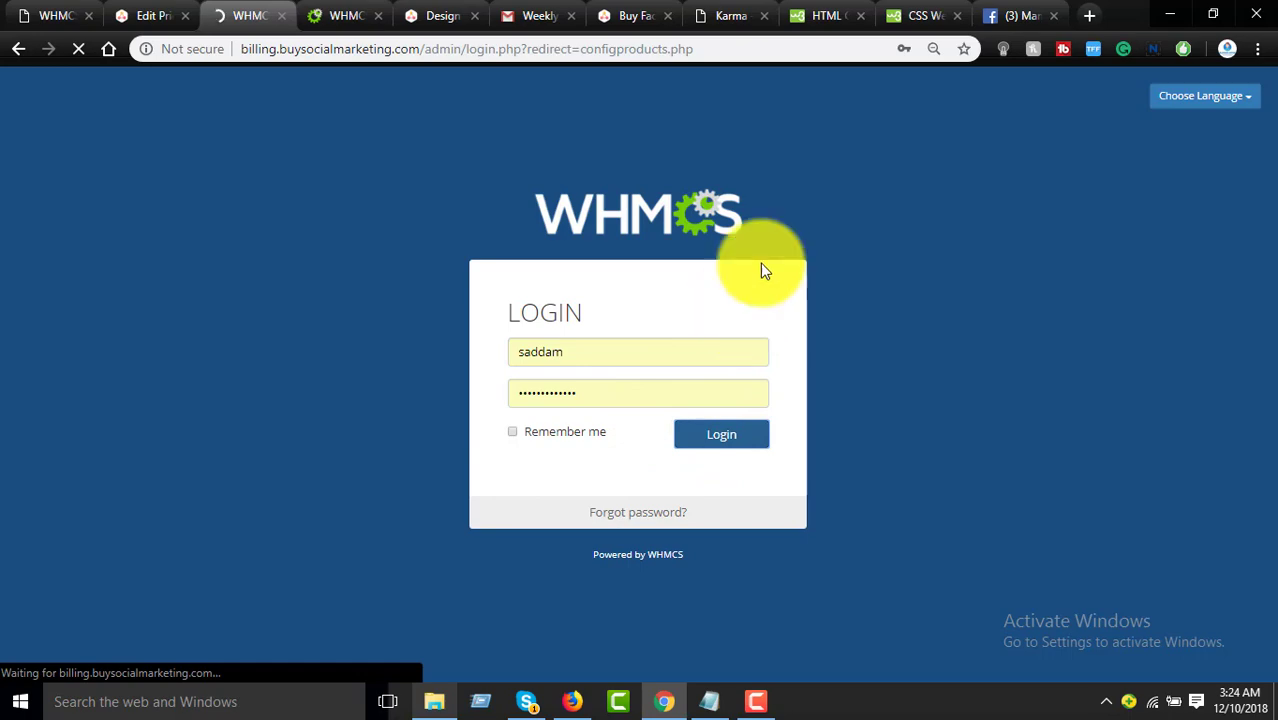
left_click(347, 10)
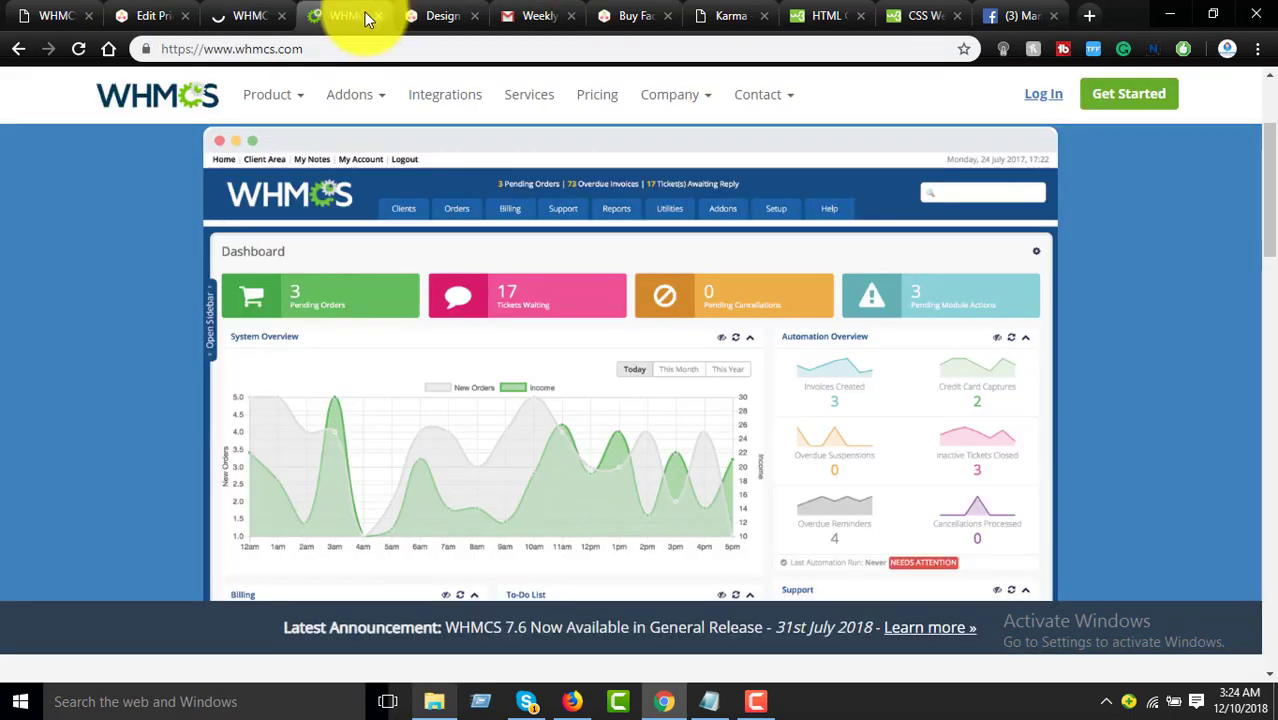
left_click(378, 15)
left_click(250, 12)
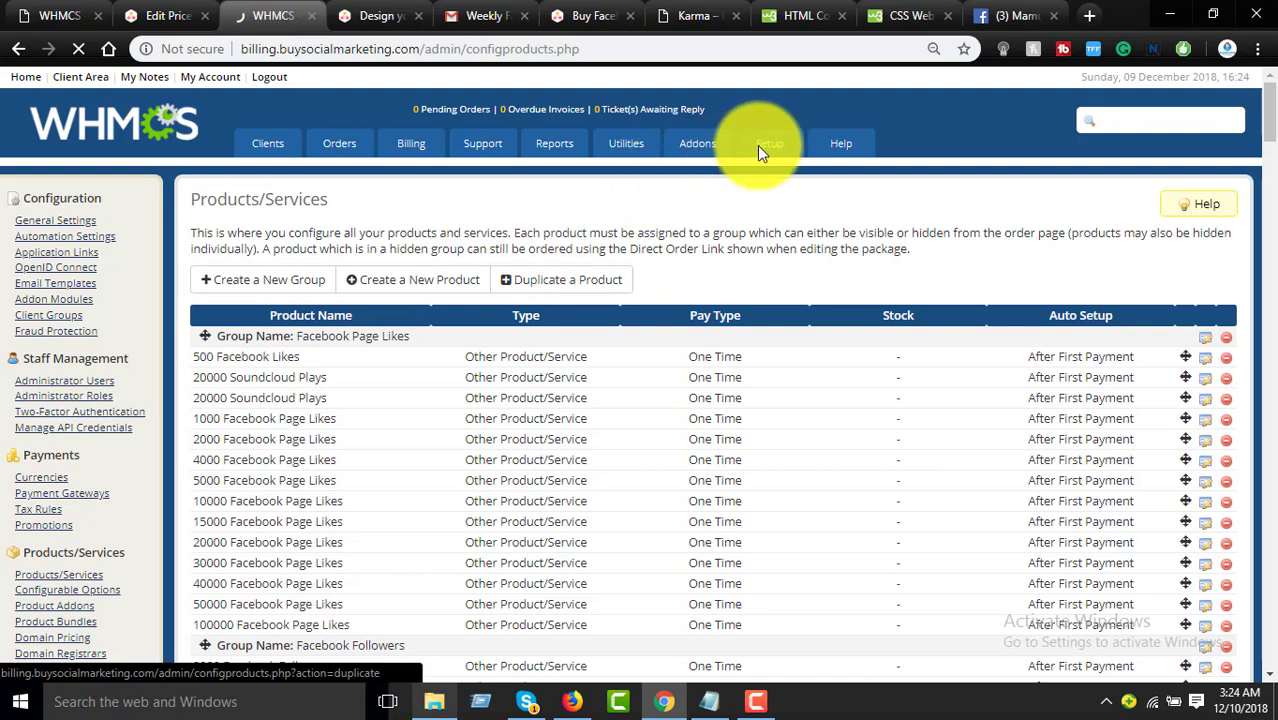
Step: Start creating a new group in the Products/Services setup and check the WordPress price table for Facebook Page design services
mouse_move(767, 145)
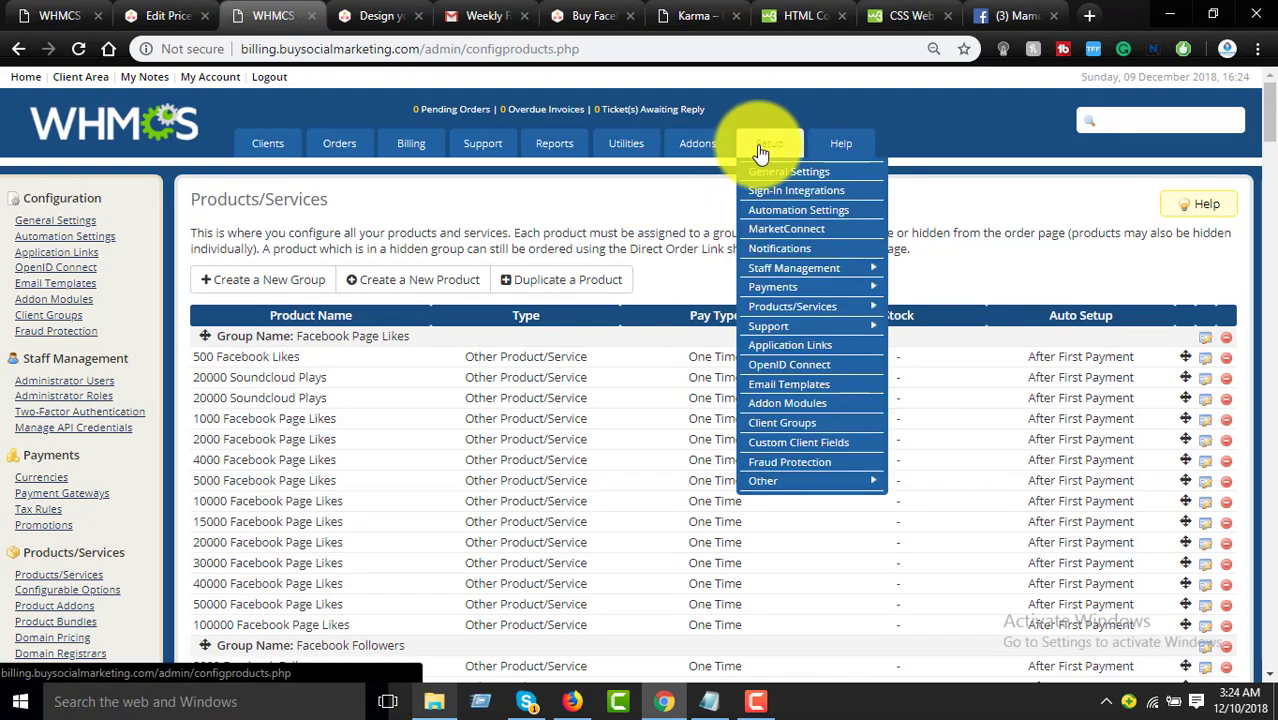
mouse_move(810, 310)
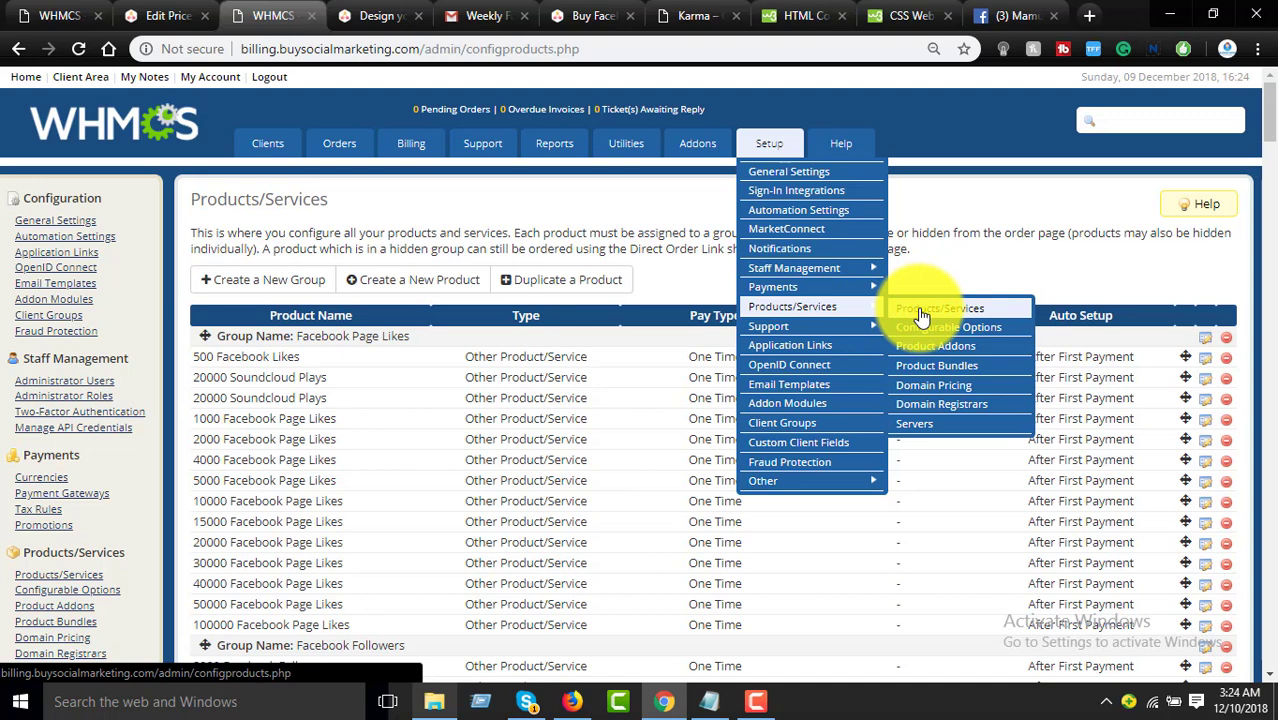
left_click(284, 289)
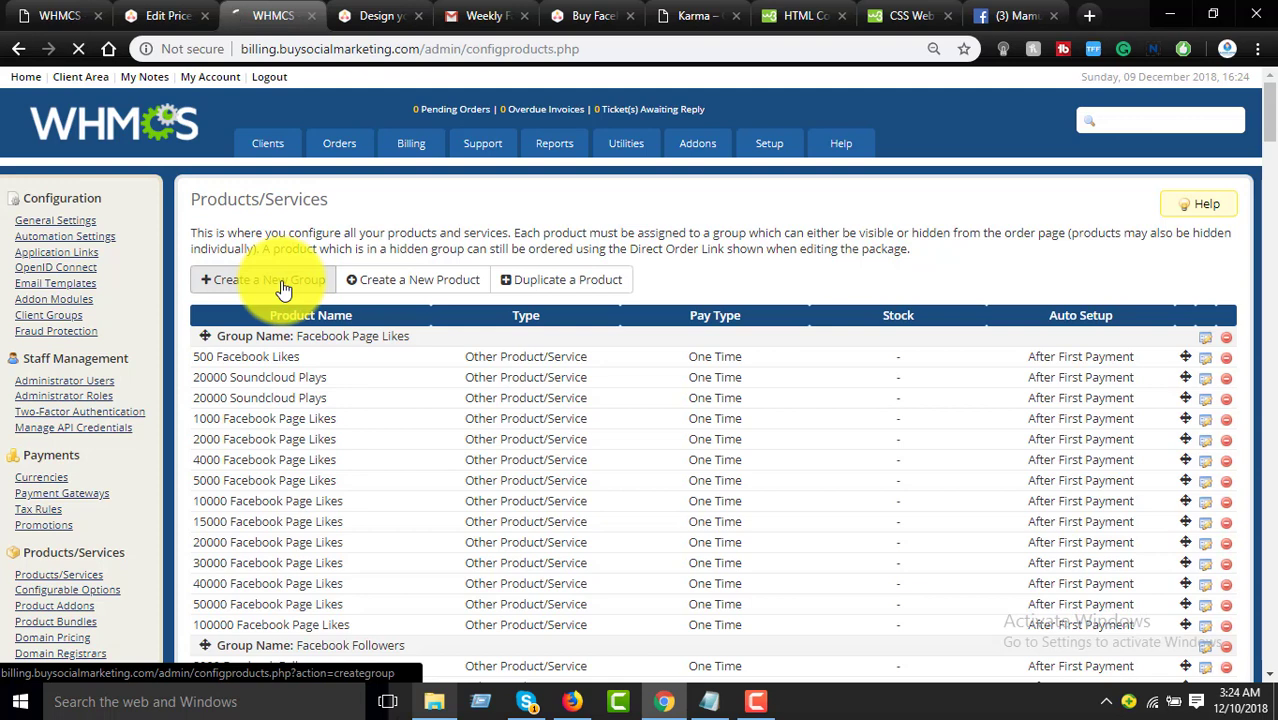
left_click(168, 14)
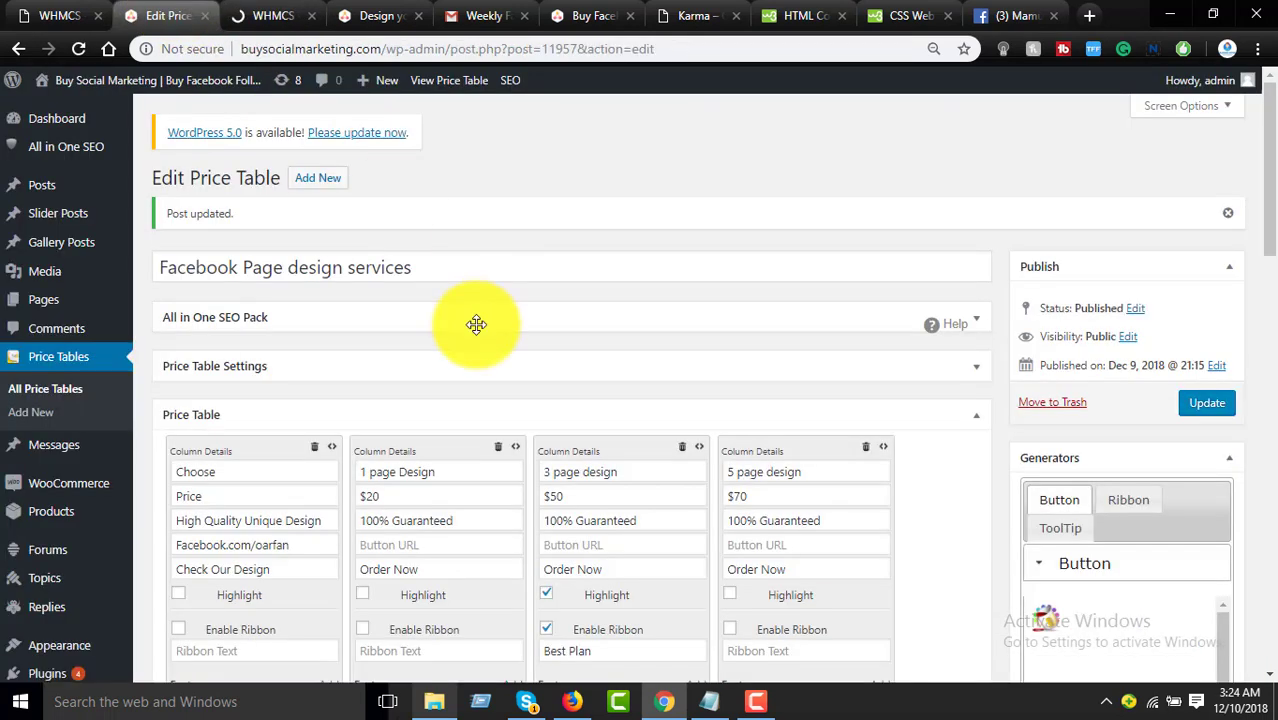
left_click(306, 16)
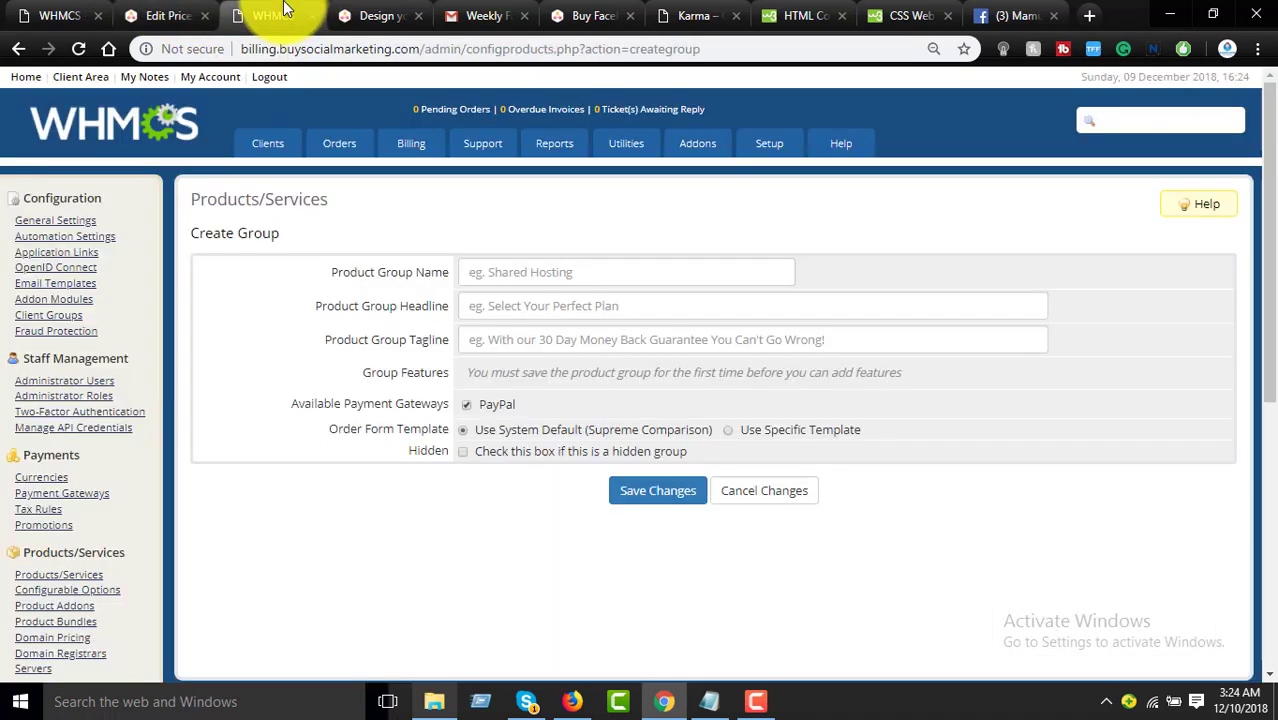
Step: Set the product group name to "Social Media Design" and its headline to "Choose your plan"
left_click(571, 277)
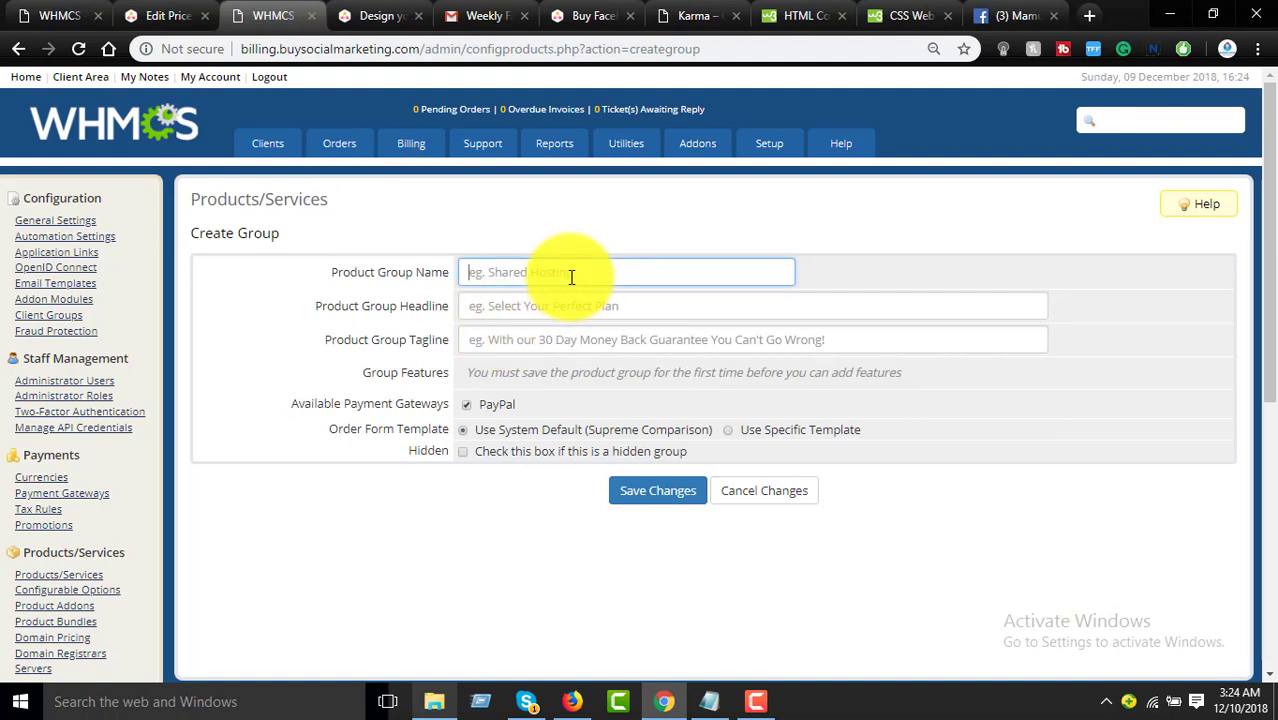
type("De")
key("BackSpace")
key("BackSpace")
type("S")
left_click(568, 306)
type("Choose your plan")
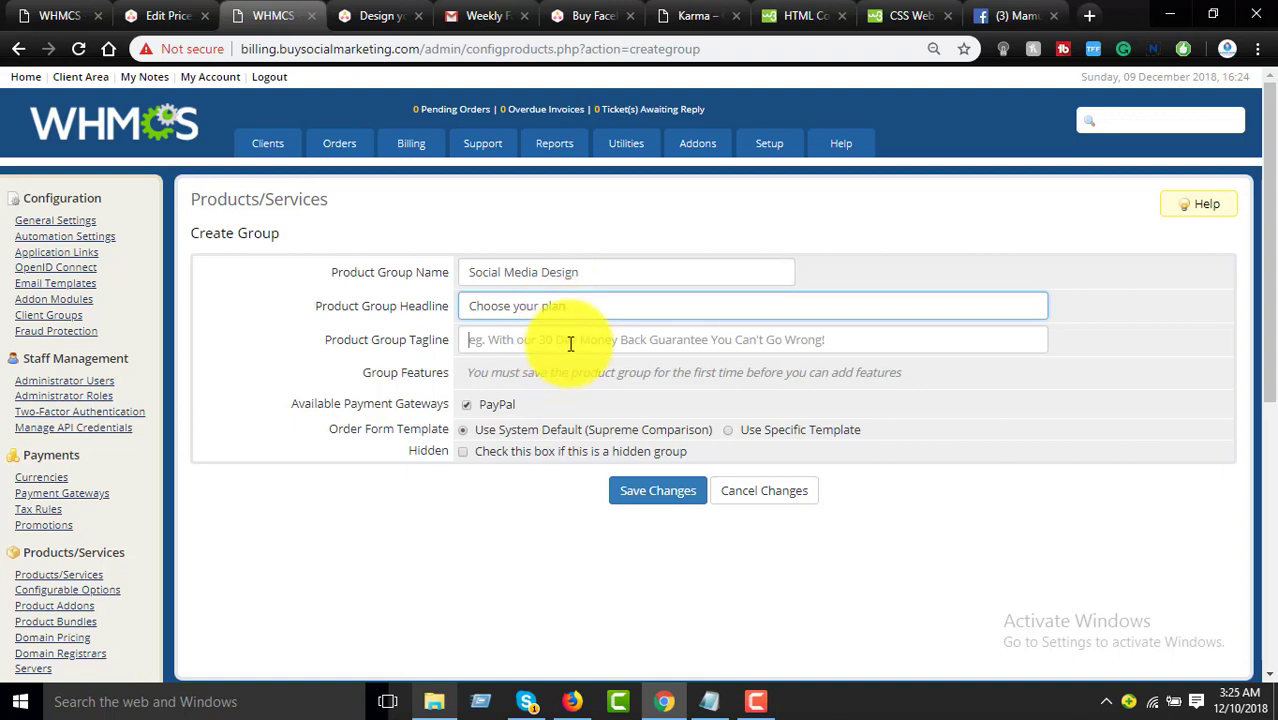
Step: Enter the tagline "100% money back guarantee if you are not satisfied with our design", correcting its spelling, and save the product group
left_click(569, 342)
type("10")
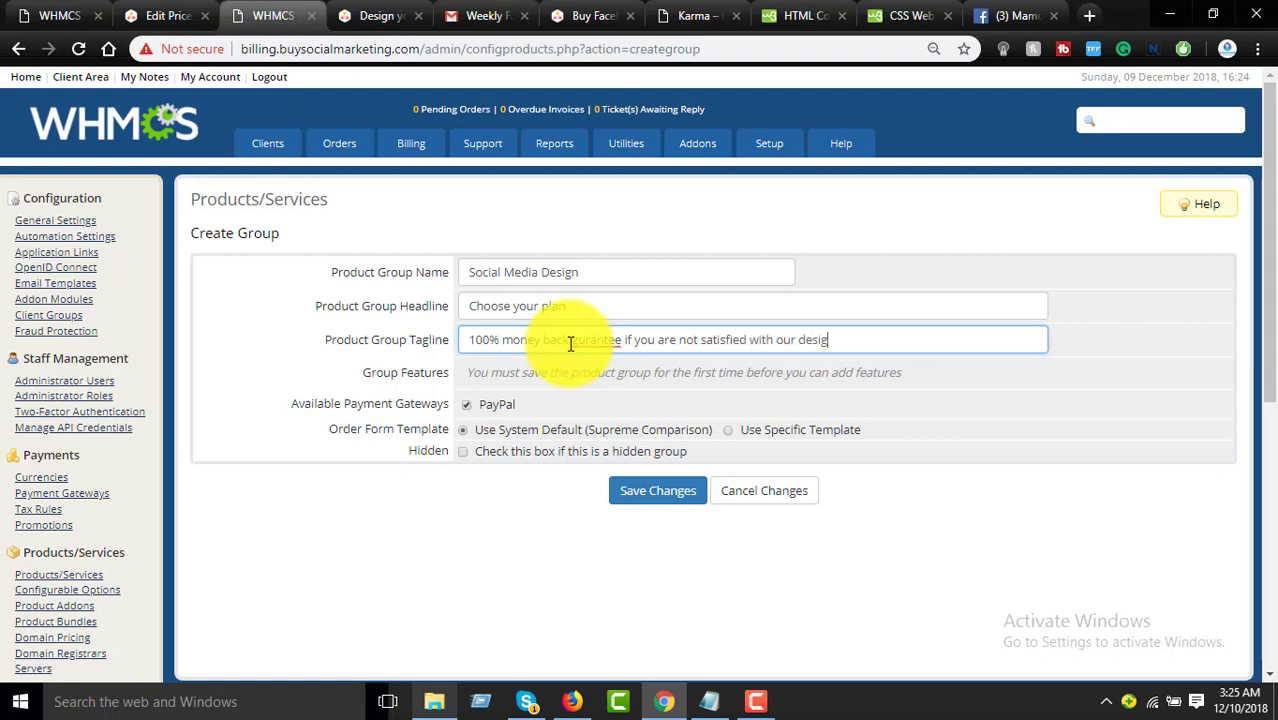
right_click(623, 337)
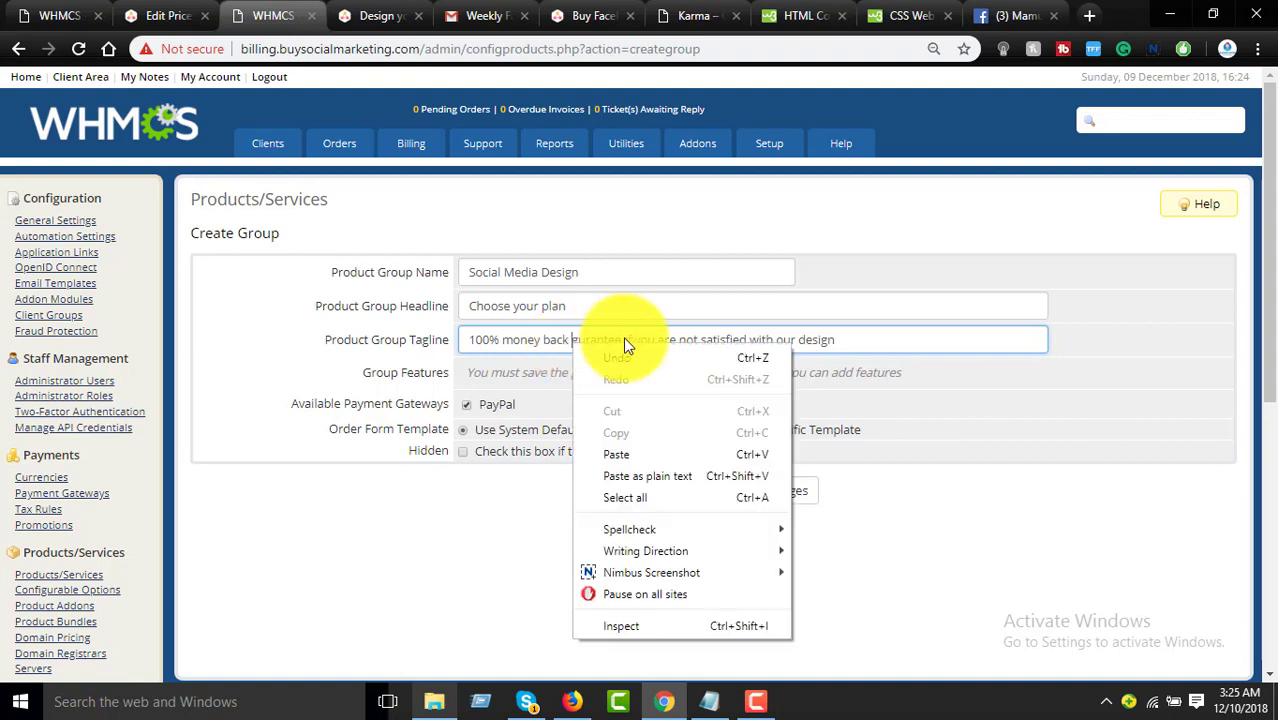
left_click(601, 341)
right_click(601, 341)
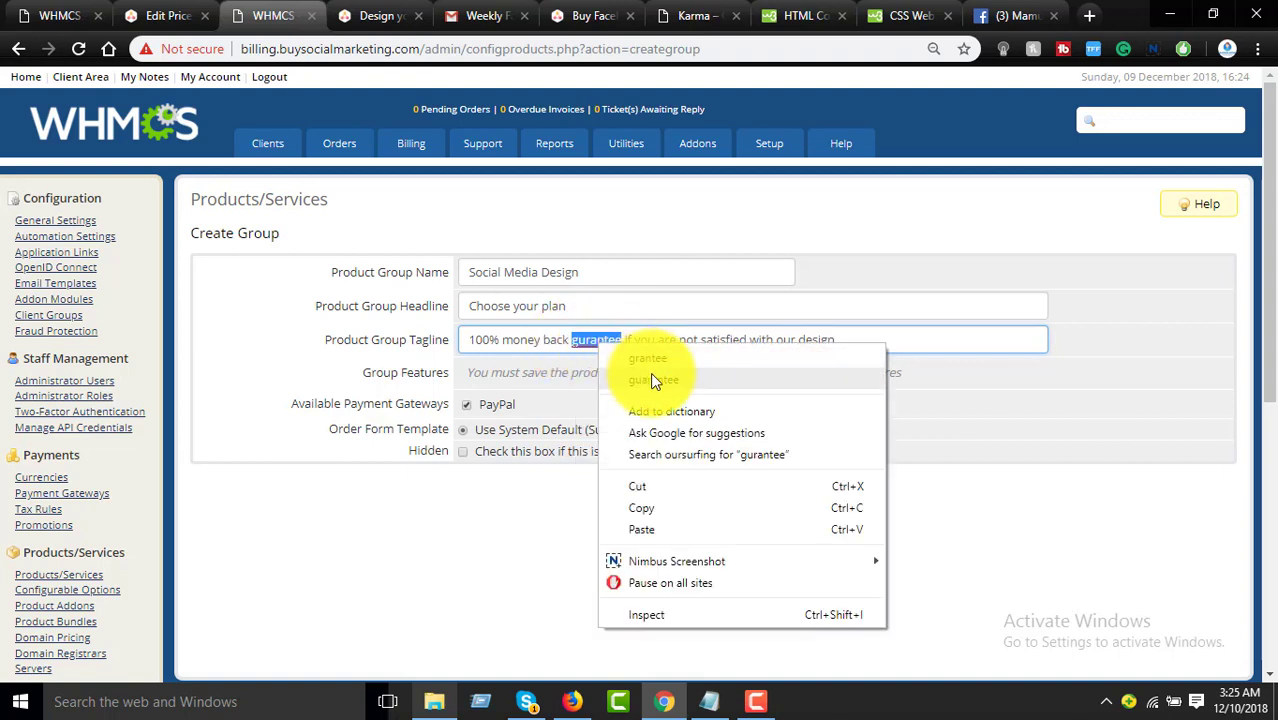
left_click(650, 372)
left_click(659, 500)
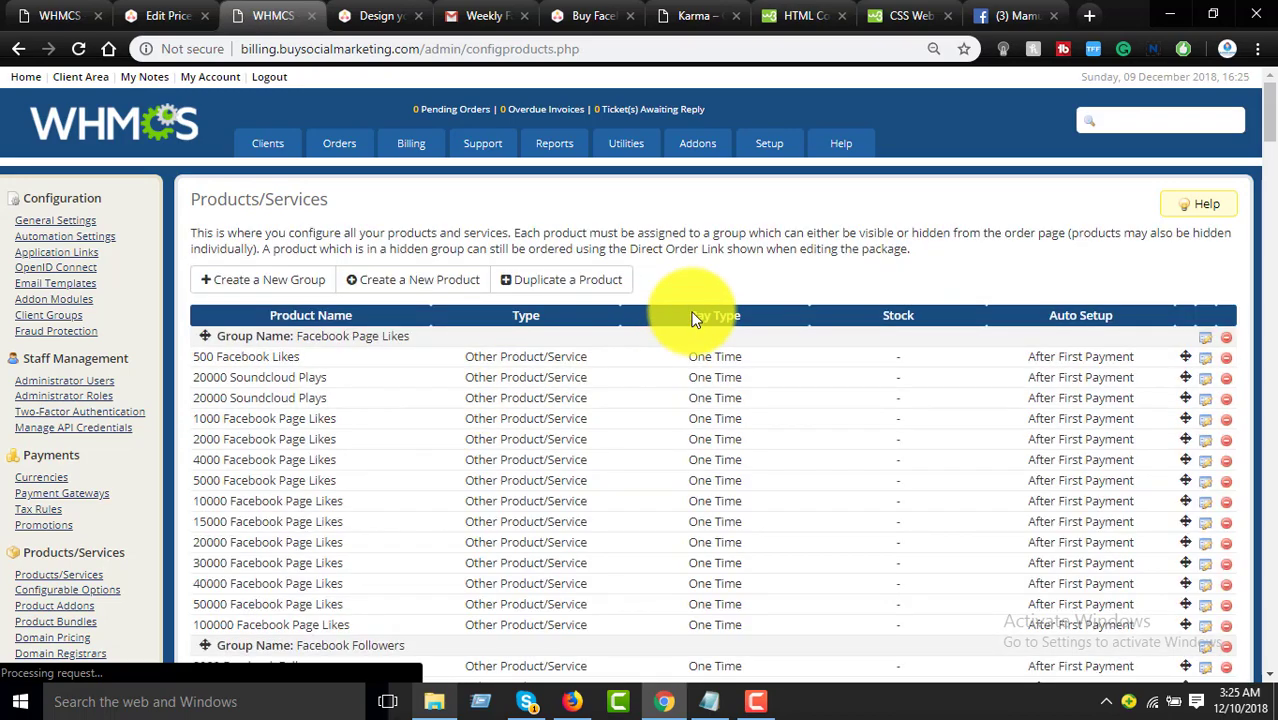
Step: Look through the existing product groups listed on the Products/Services page
scroll(428, 300, "down", 1)
scroll(428, 315, "up", 1)
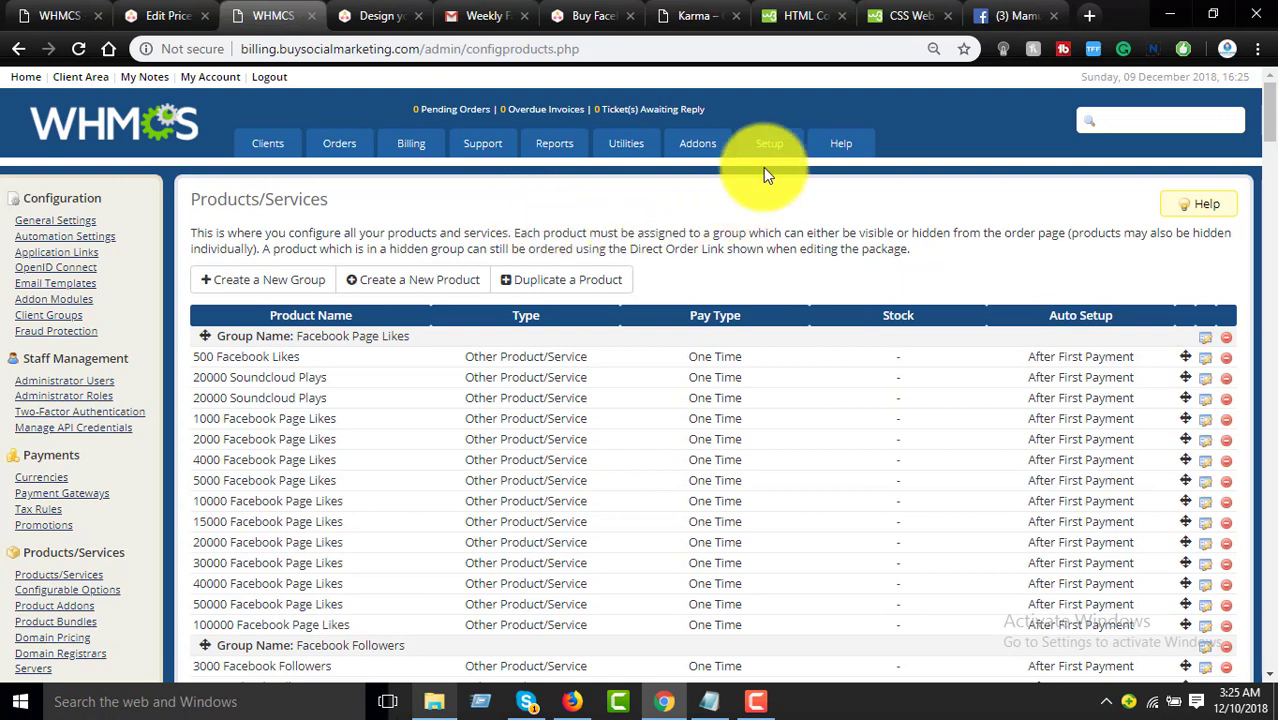
mouse_move(770, 157)
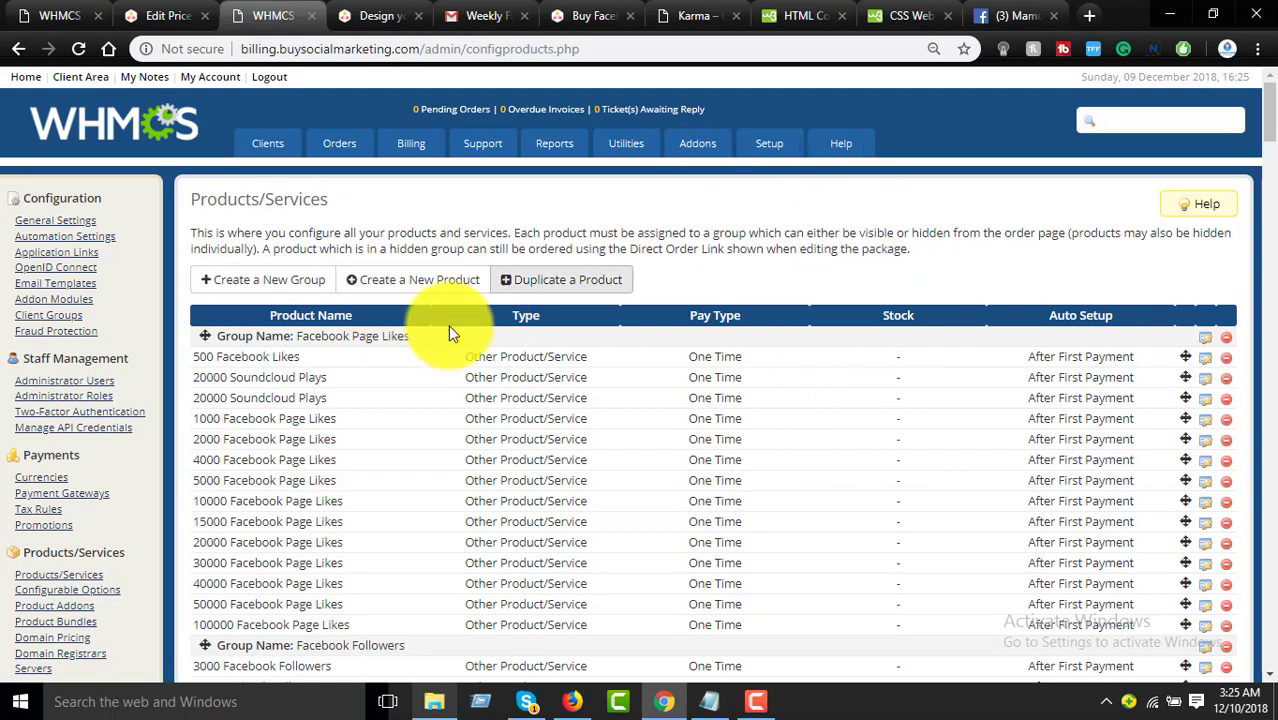
scroll(357, 322, "down", 3)
scroll(263, 305, "down", 6)
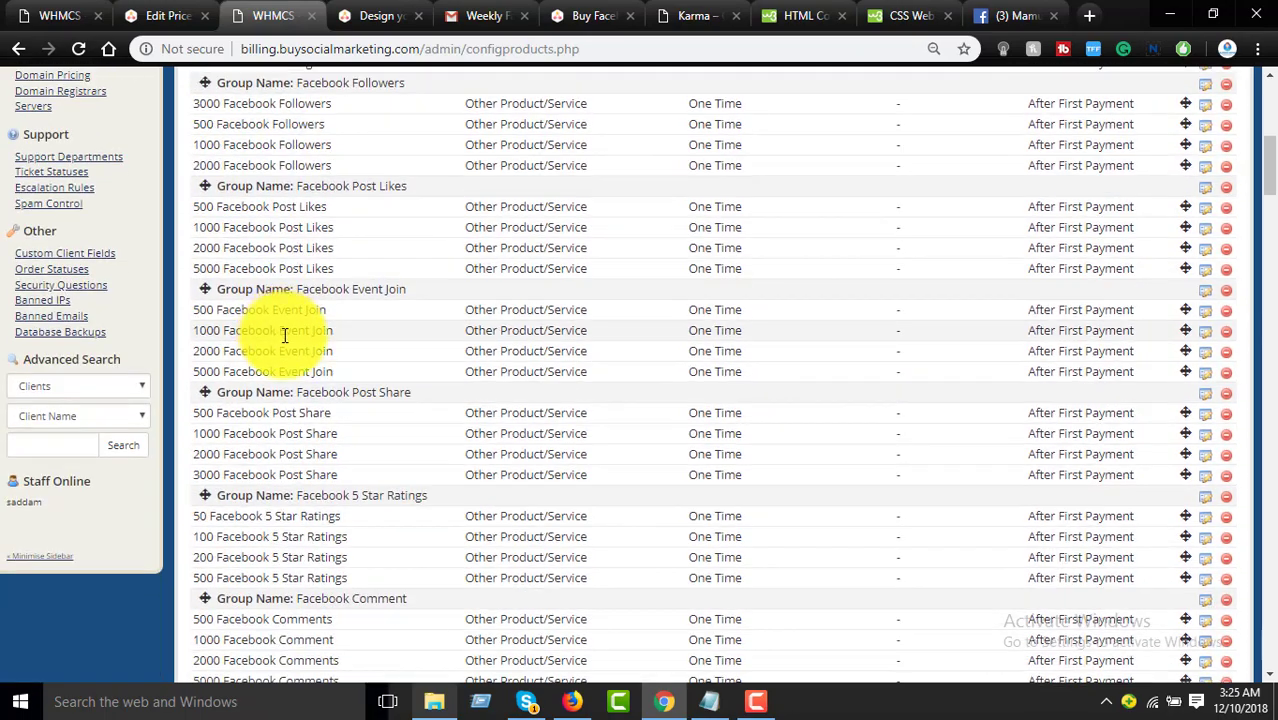
scroll(285, 337, "up", 8)
scroll(703, 272, "up", 2)
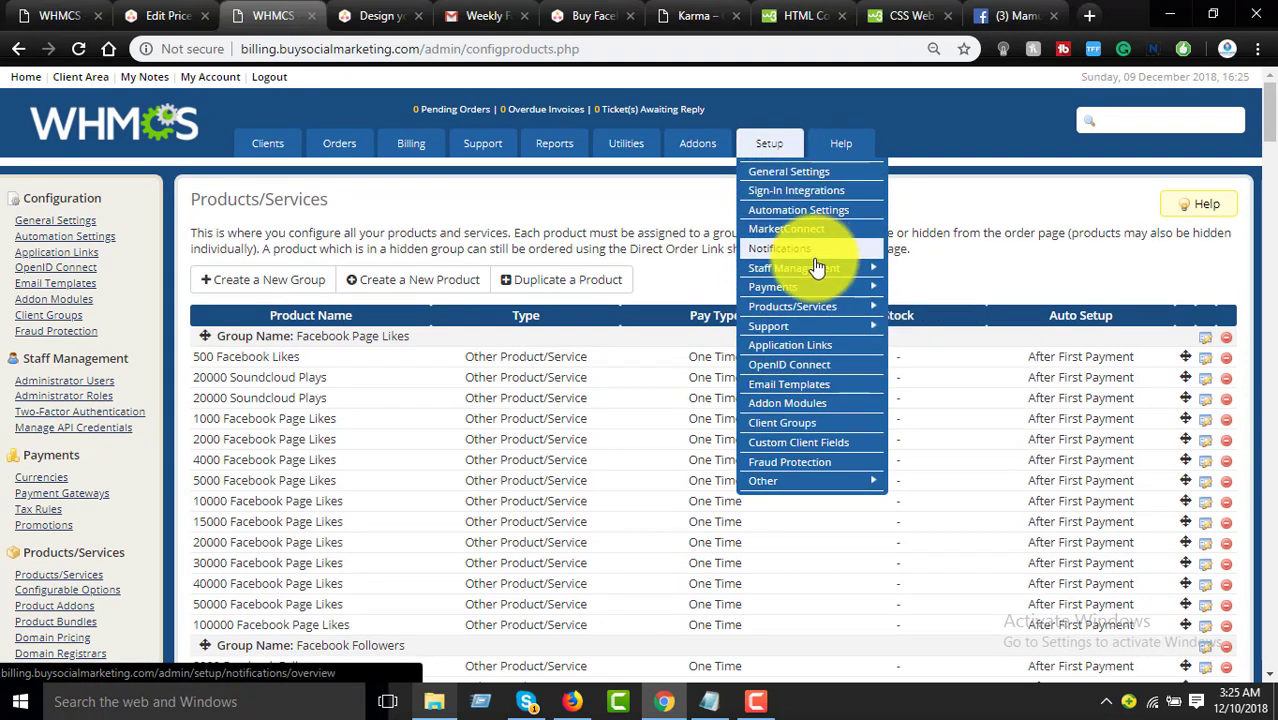
left_click(755, 702)
left_click(755, 702)
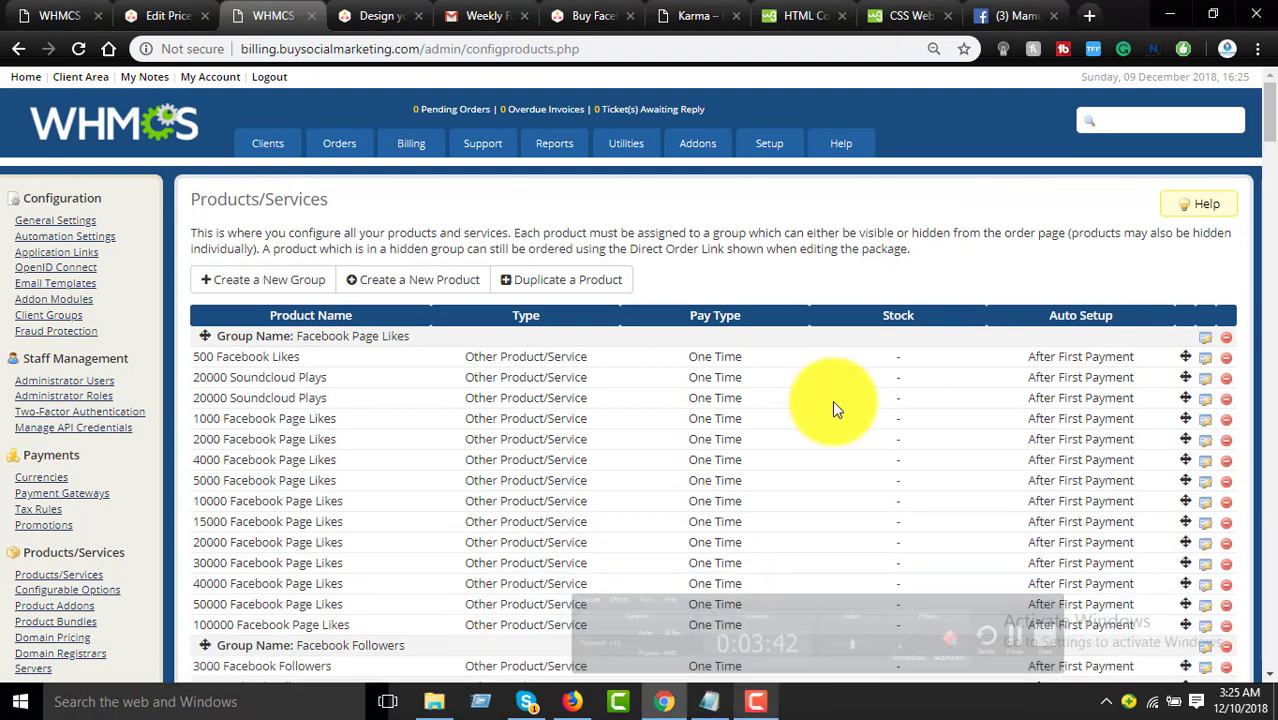
mouse_move(800, 287)
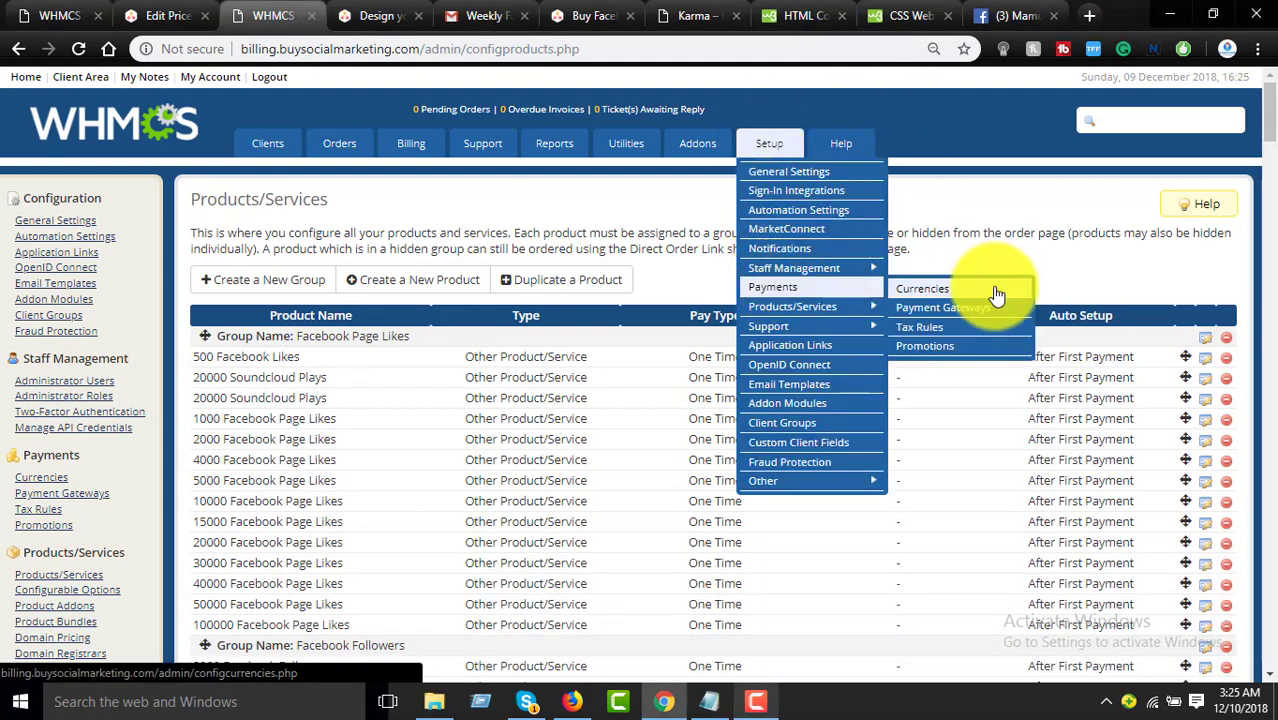
left_click(941, 291)
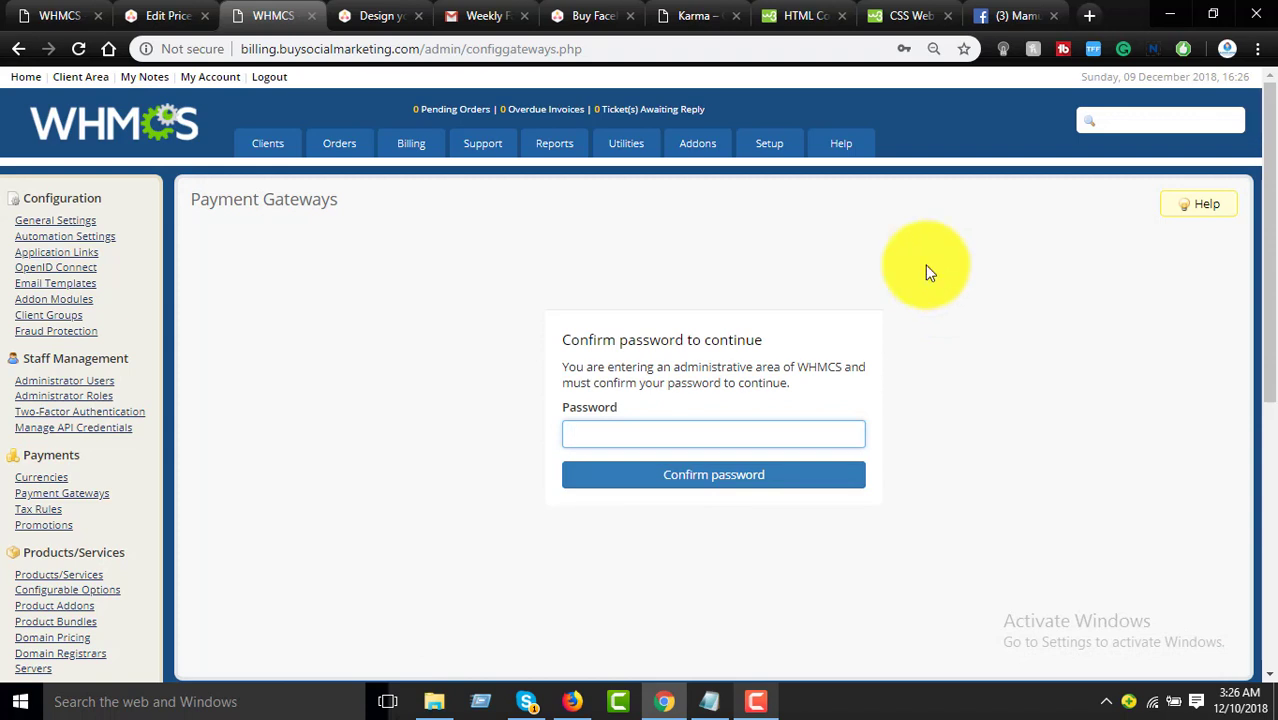
mouse_move(765, 143)
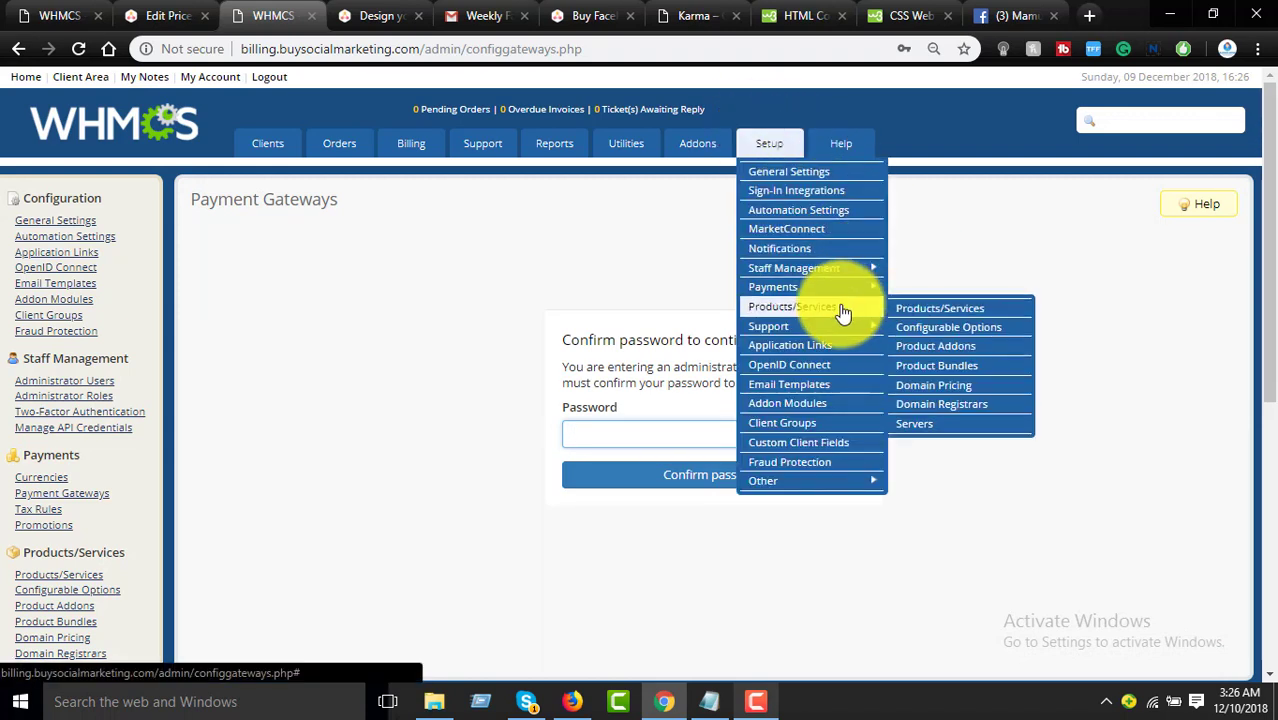
mouse_move(863, 320)
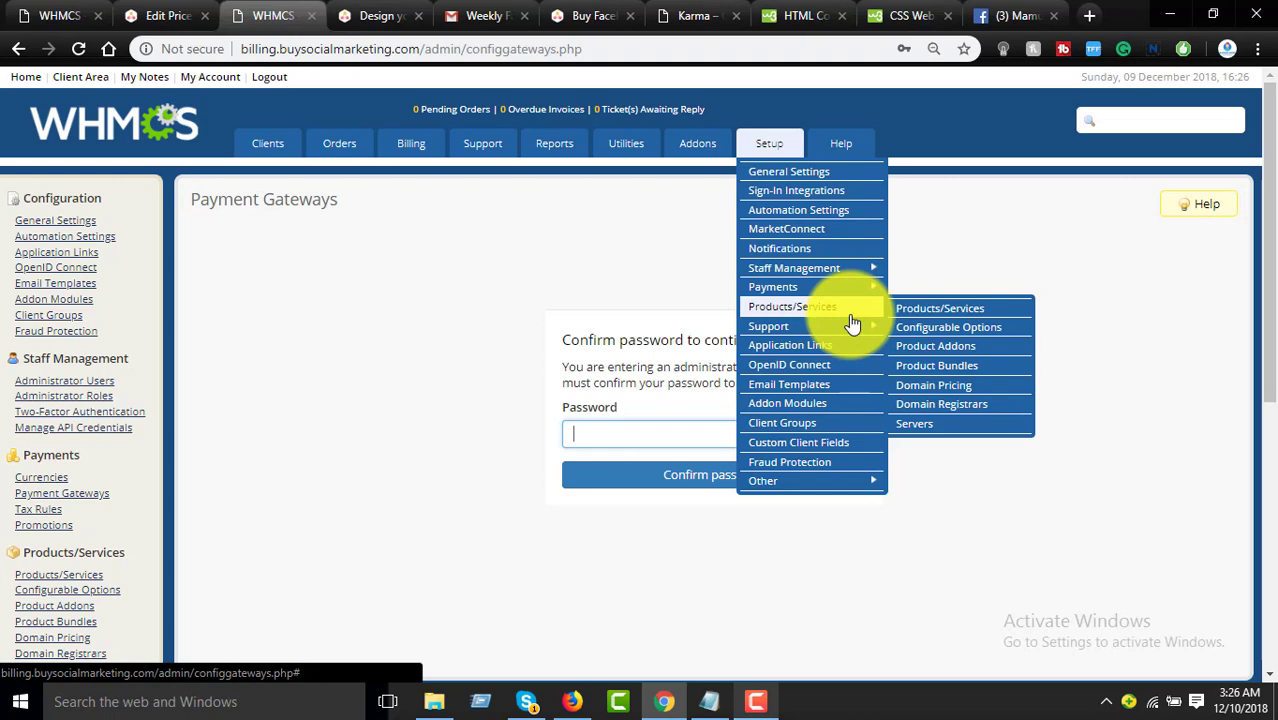
left_click(908, 310)
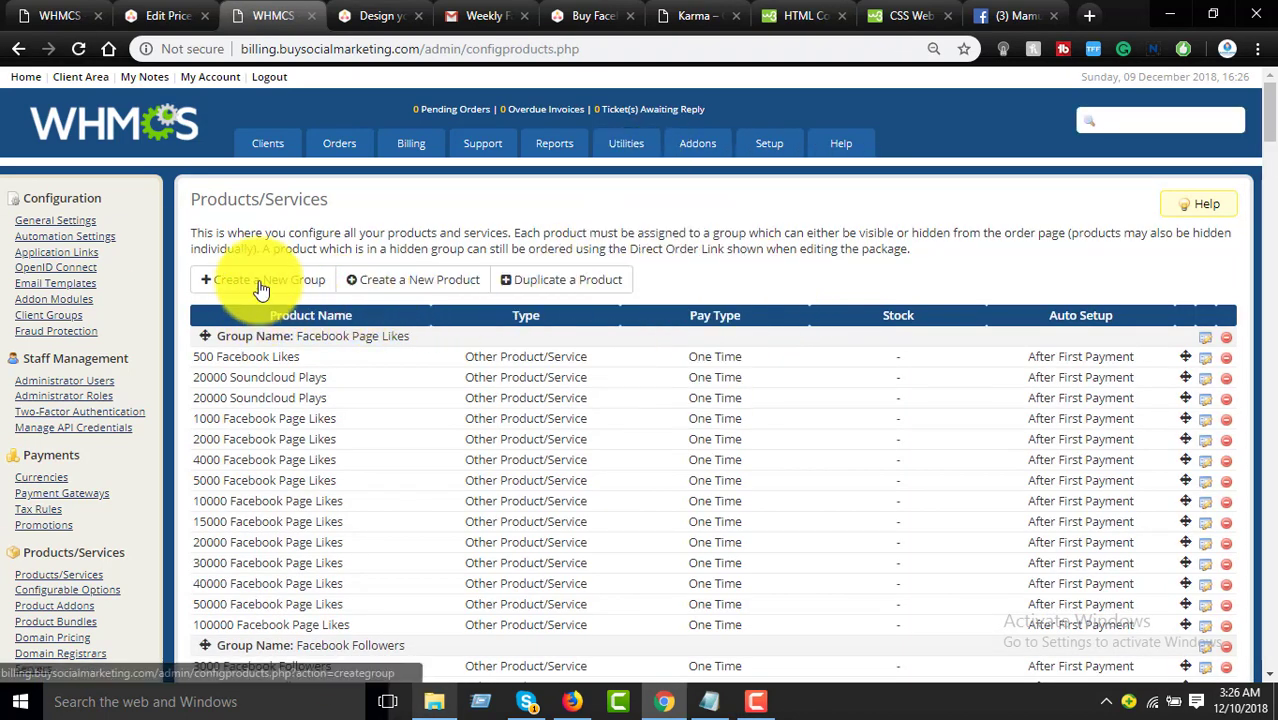
Step: Check the end of the product list for the Social Media Design group
scroll(1232, 285, "down", 4)
left_click_drag(1272, 140, 1274, 665)
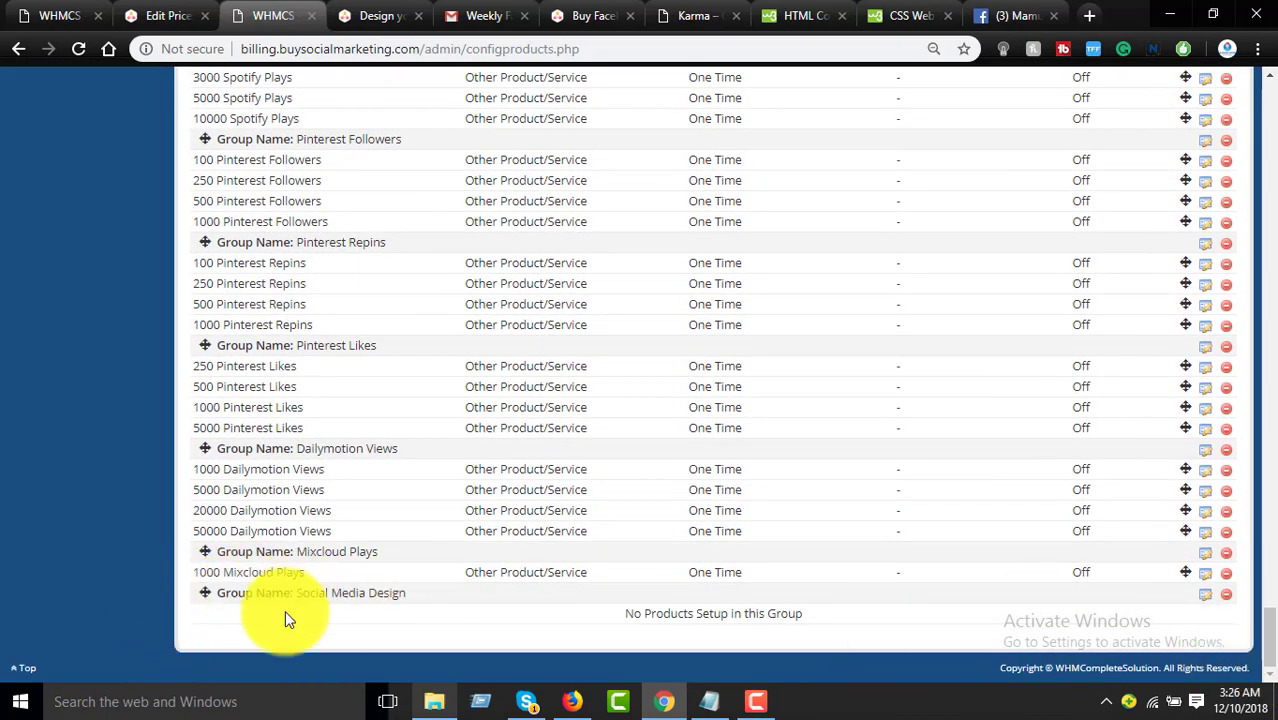
left_click_drag(1274, 632, 1262, 108)
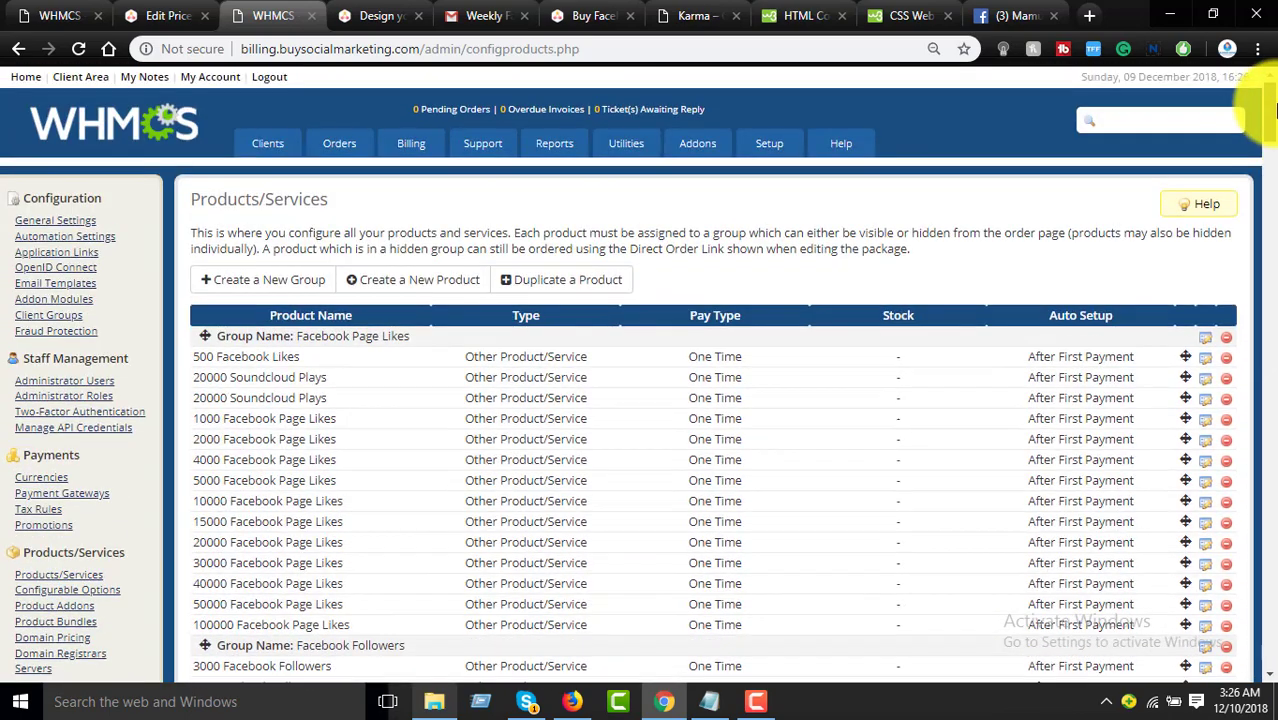
Step: Start creating a new product and check the Facebook page design plans in the WordPress price table and on the live page
left_click(439, 278)
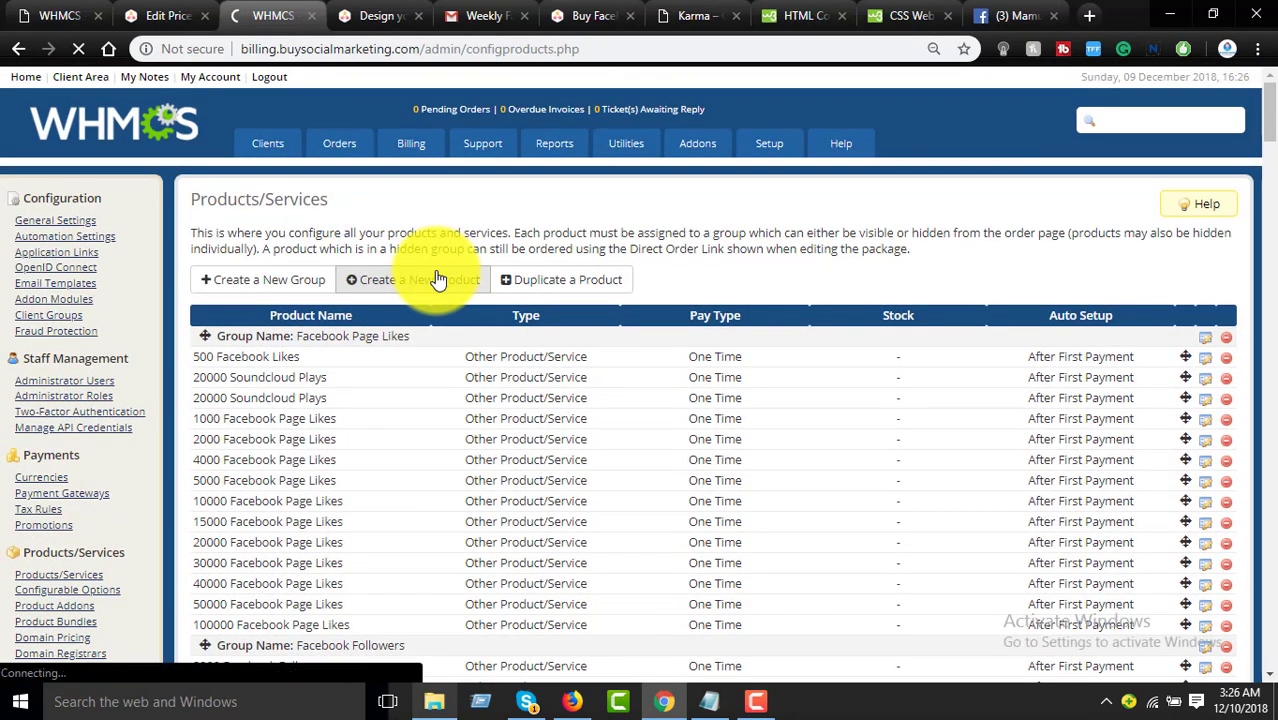
left_click(165, 16)
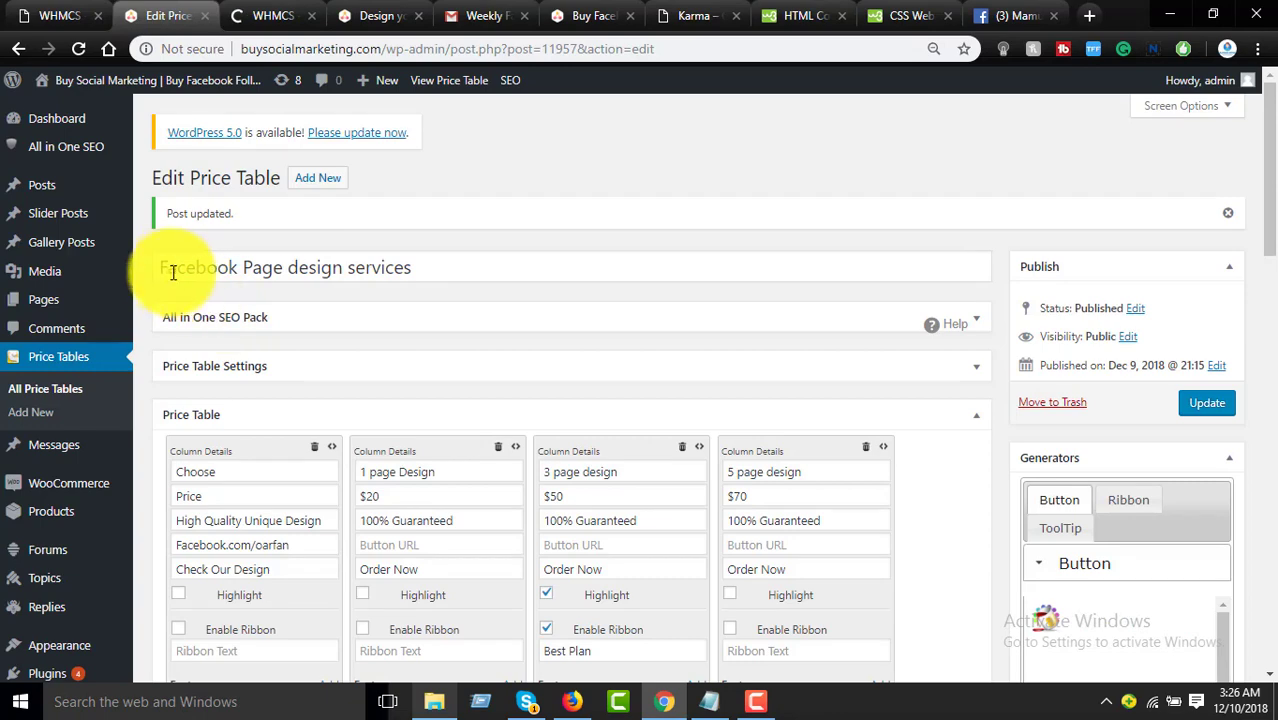
scroll(330, 235, "down", 2)
scroll(362, 251, "up", 2)
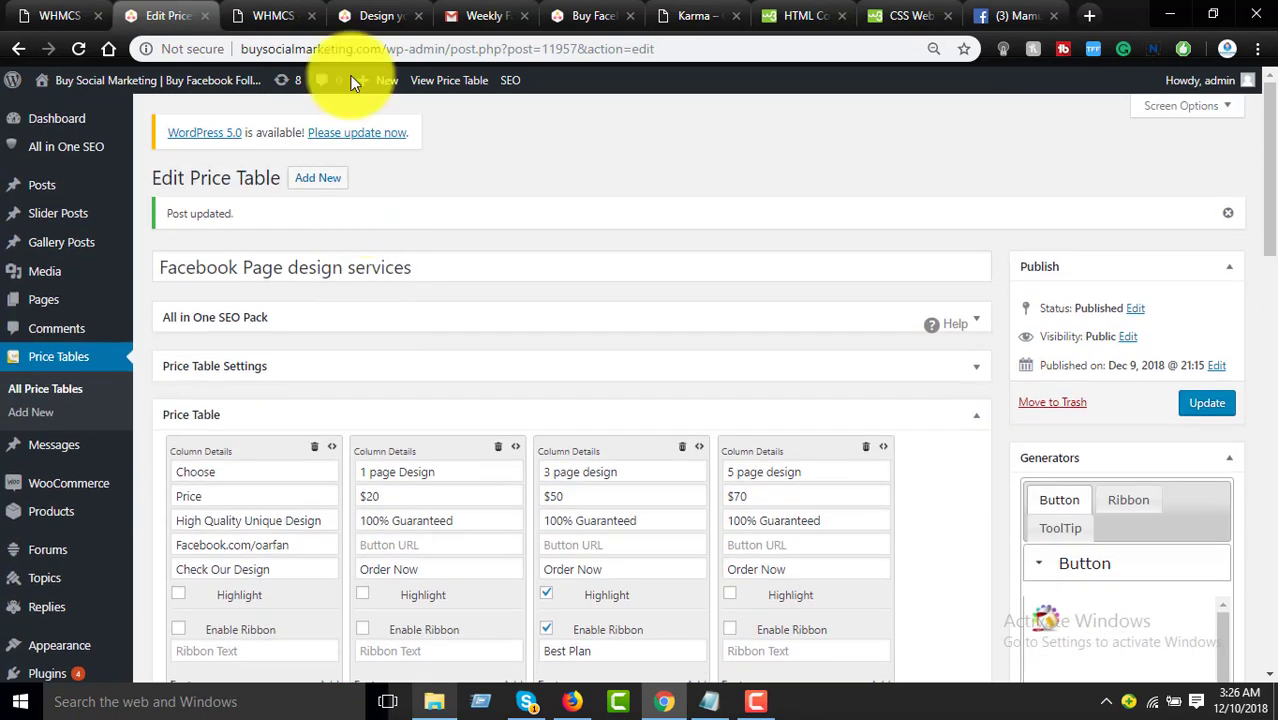
left_click(378, 12)
scroll(471, 264, "up", 3)
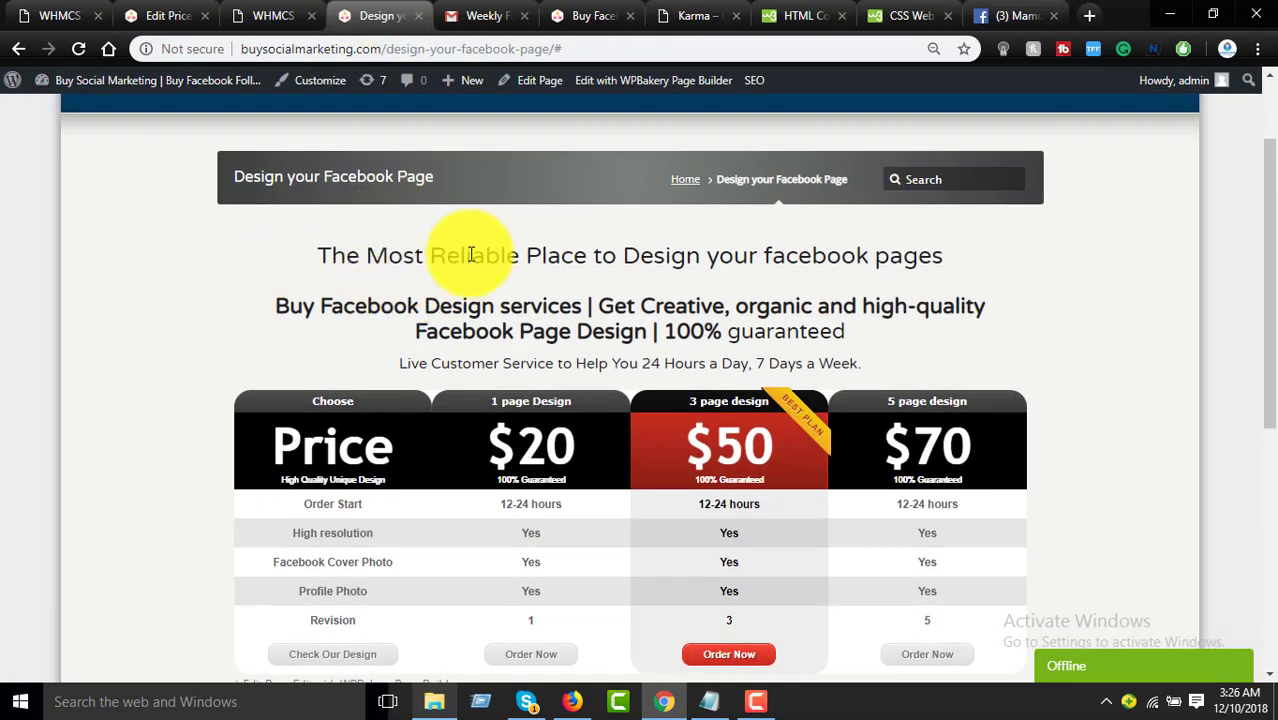
left_click(288, 14)
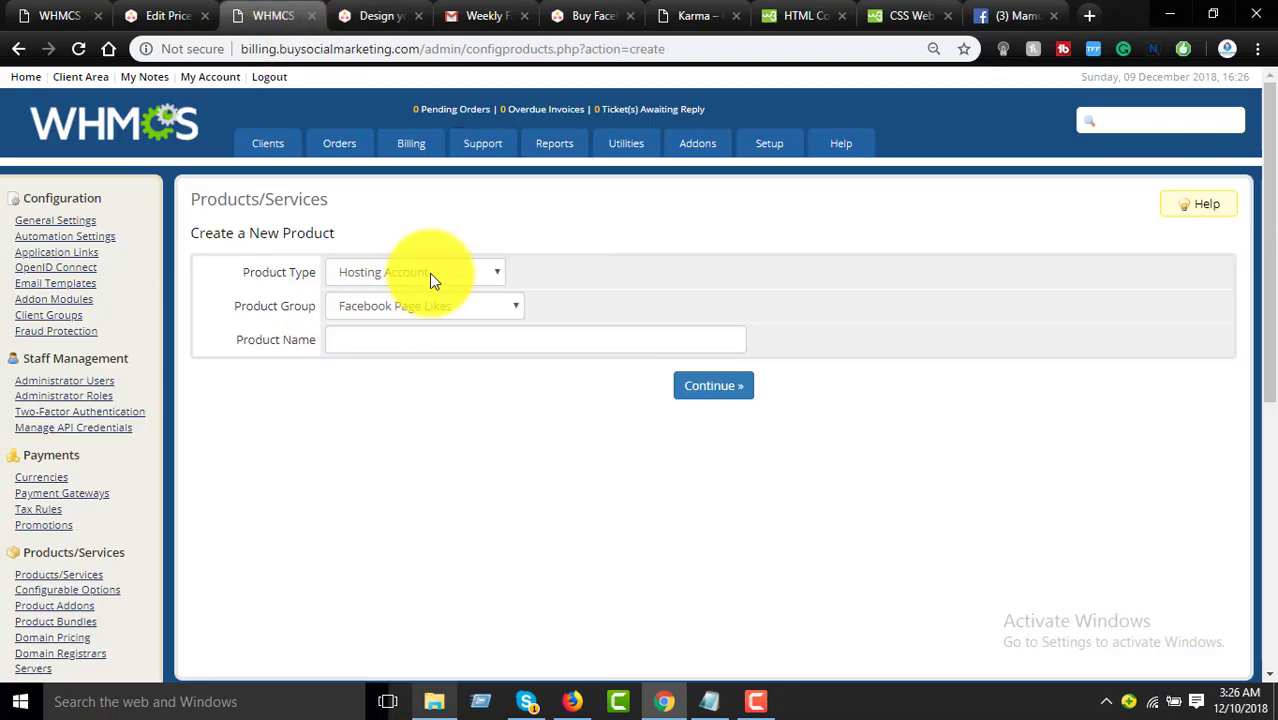
Step: Set the new product's type to Other Product/Service and its group to Social Media Design
left_click(429, 273)
left_click(414, 348)
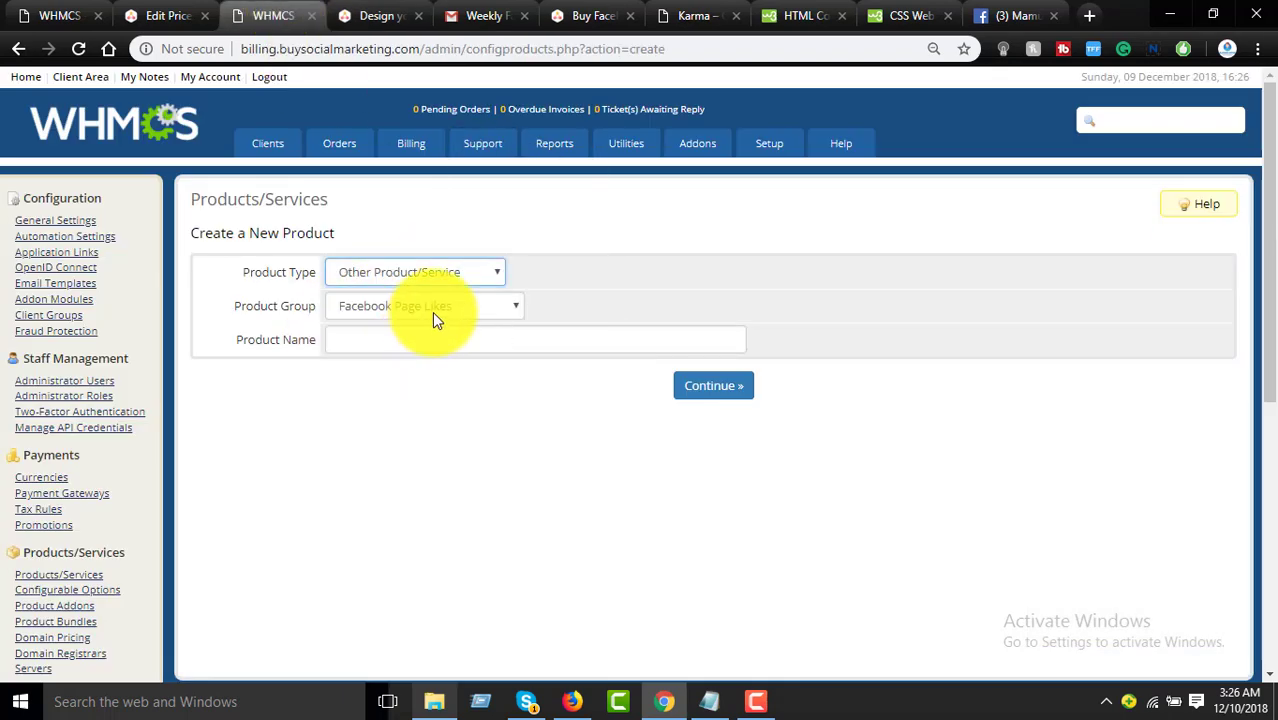
left_click(433, 312)
scroll(425, 505, "down", 10)
left_click(423, 669)
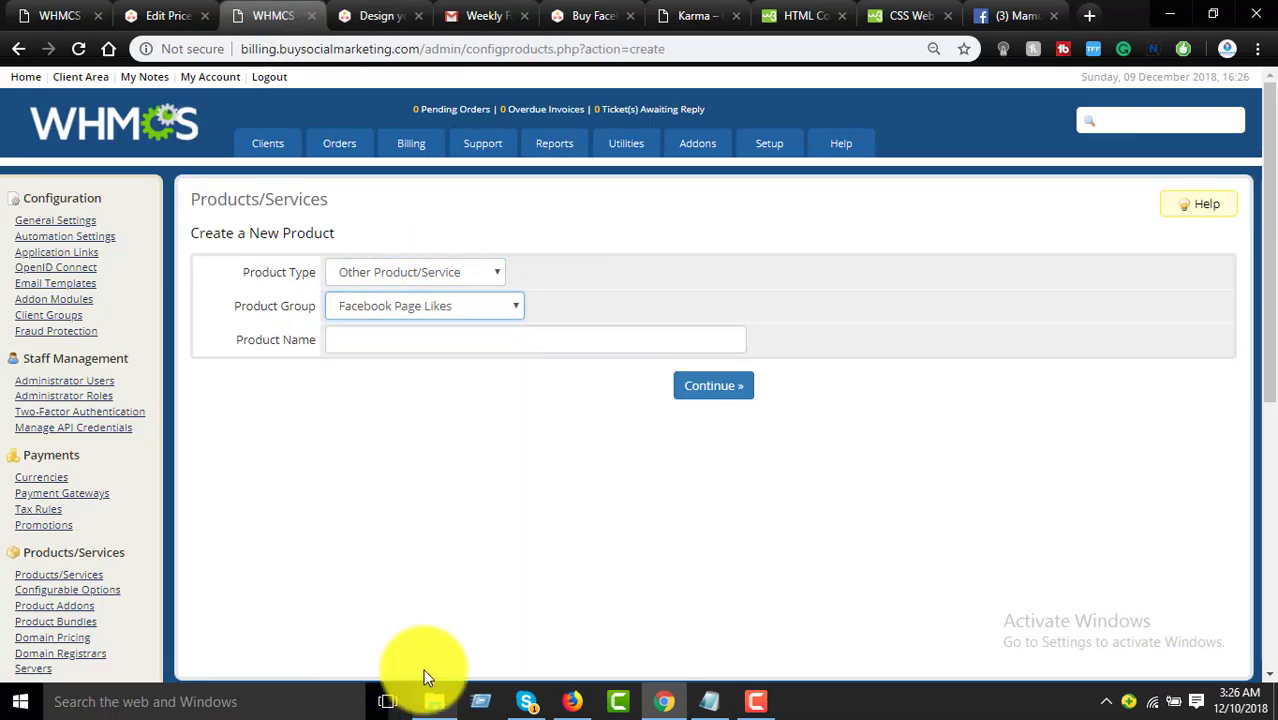
Step: Name the product "Design your Facebook Page", based on wording copied from the design page's heading, and continue to its settings
left_click(374, 15)
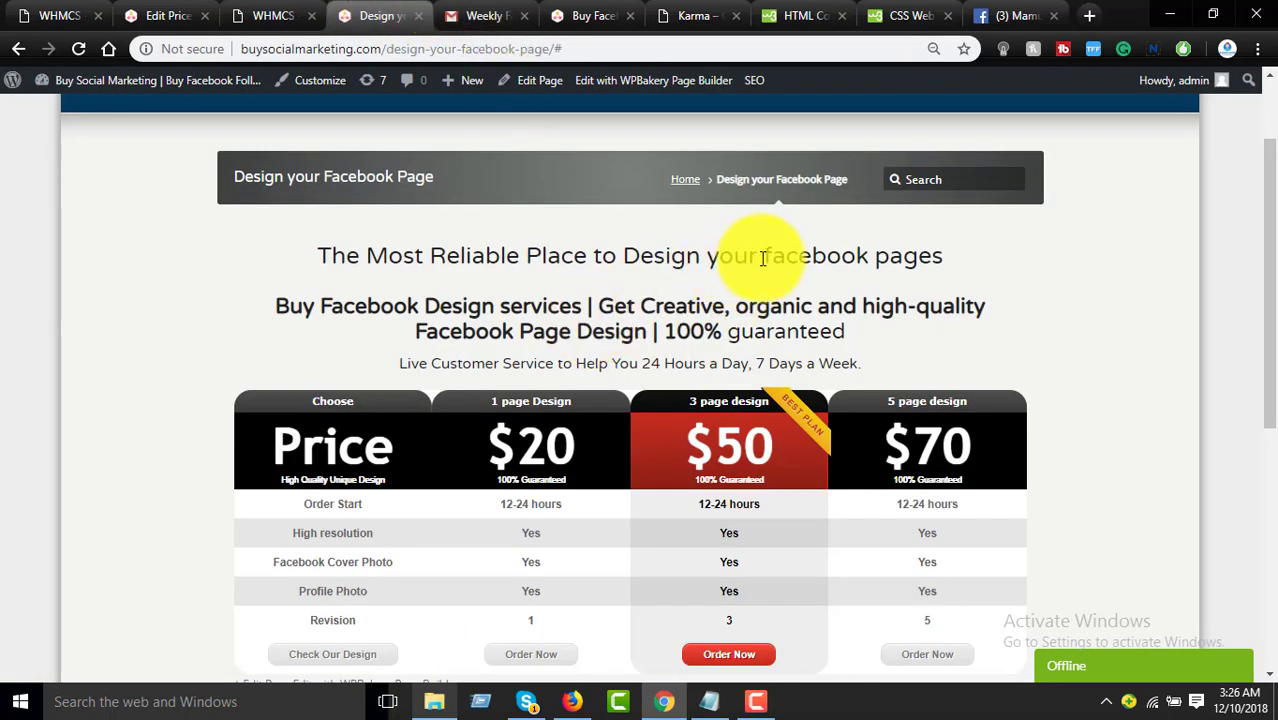
left_click_drag(620, 256, 975, 259)
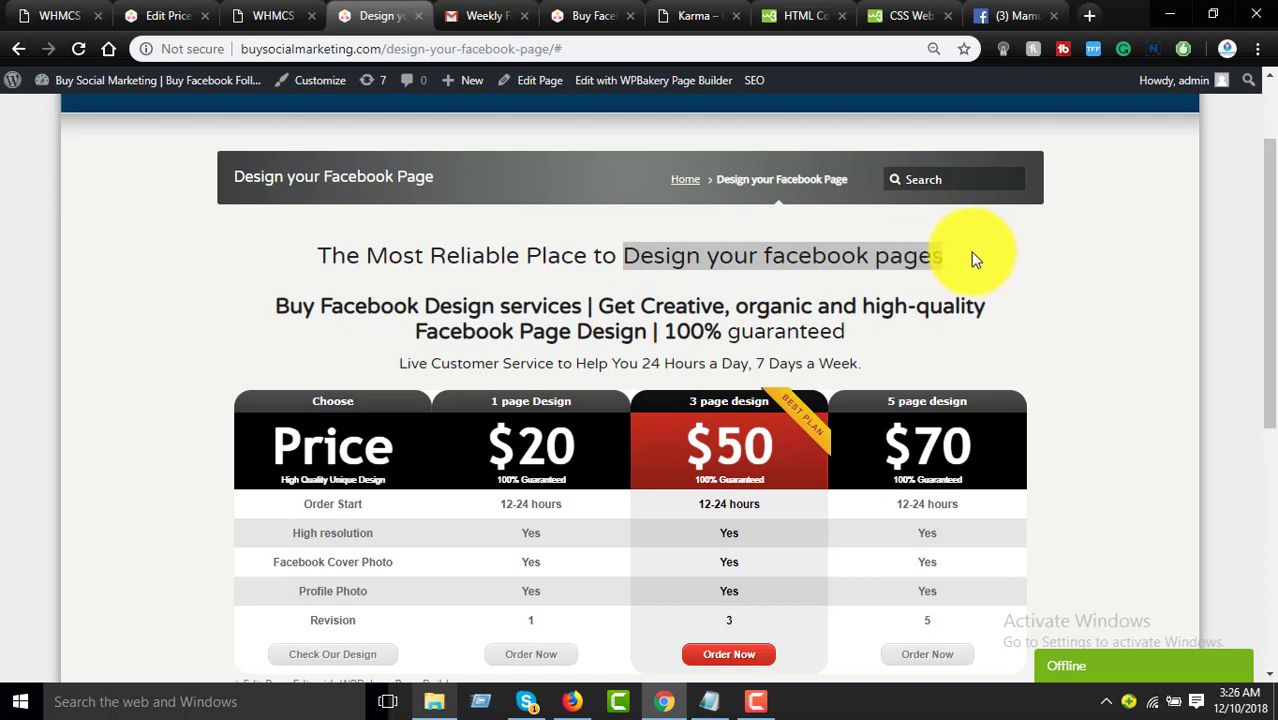
right_click(897, 254)
left_click(943, 269)
left_click(293, 9)
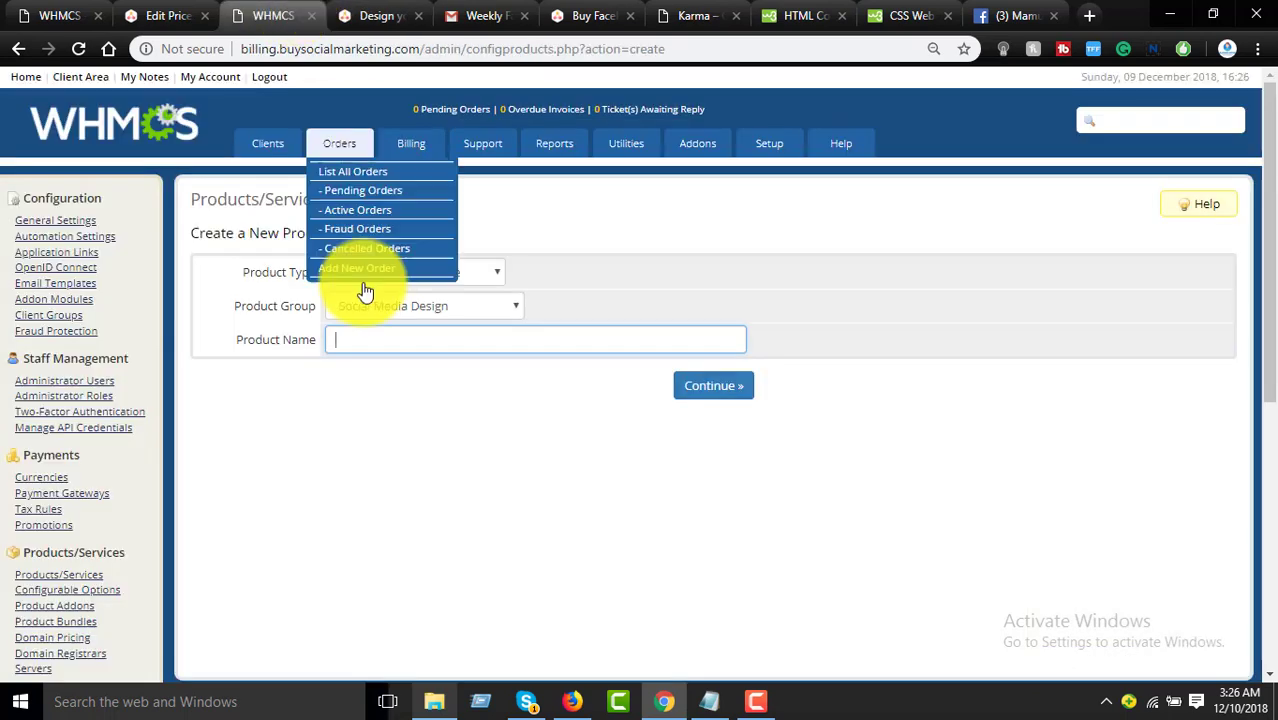
right_click(390, 340)
left_click(390, 474)
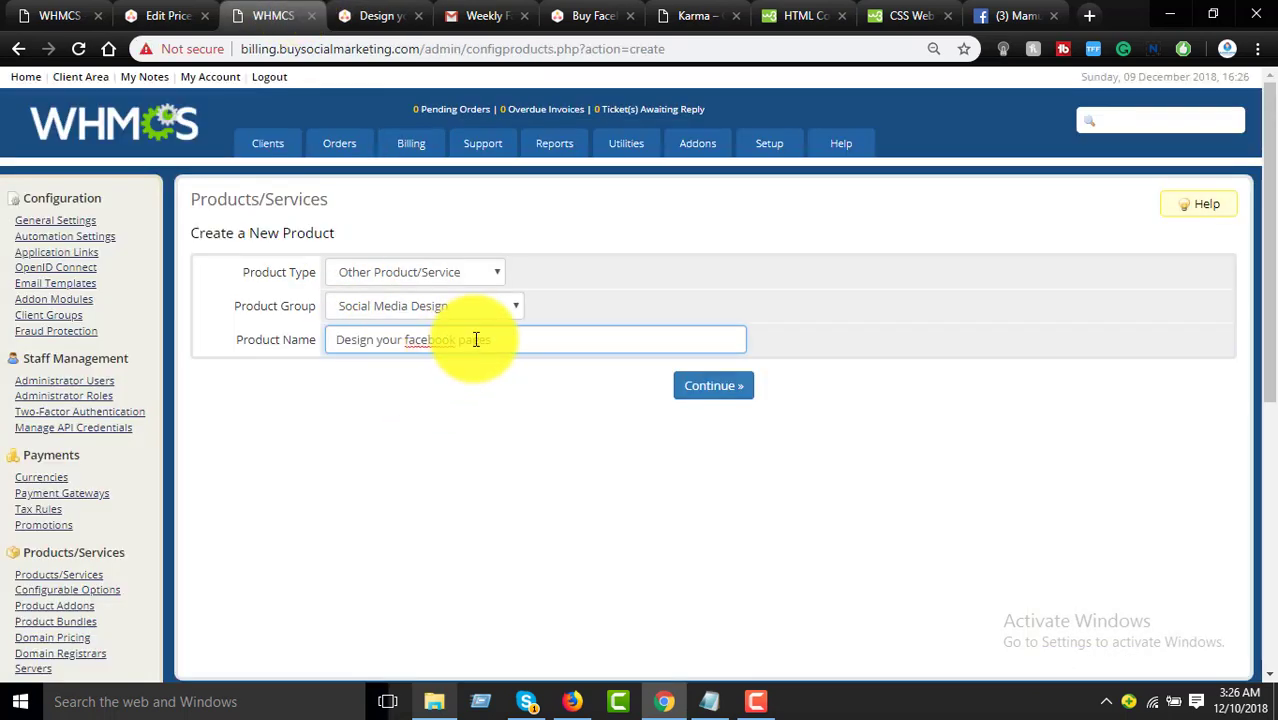
left_click_drag(404, 340, 648, 335)
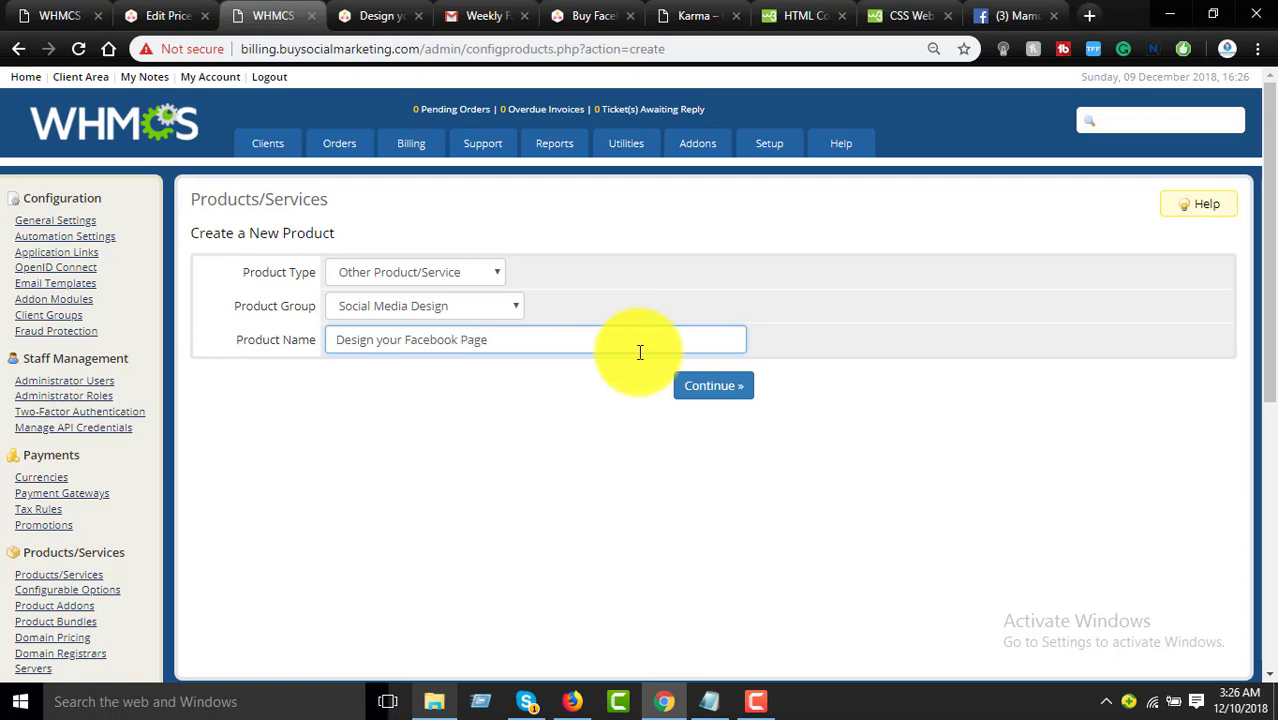
left_click(719, 387)
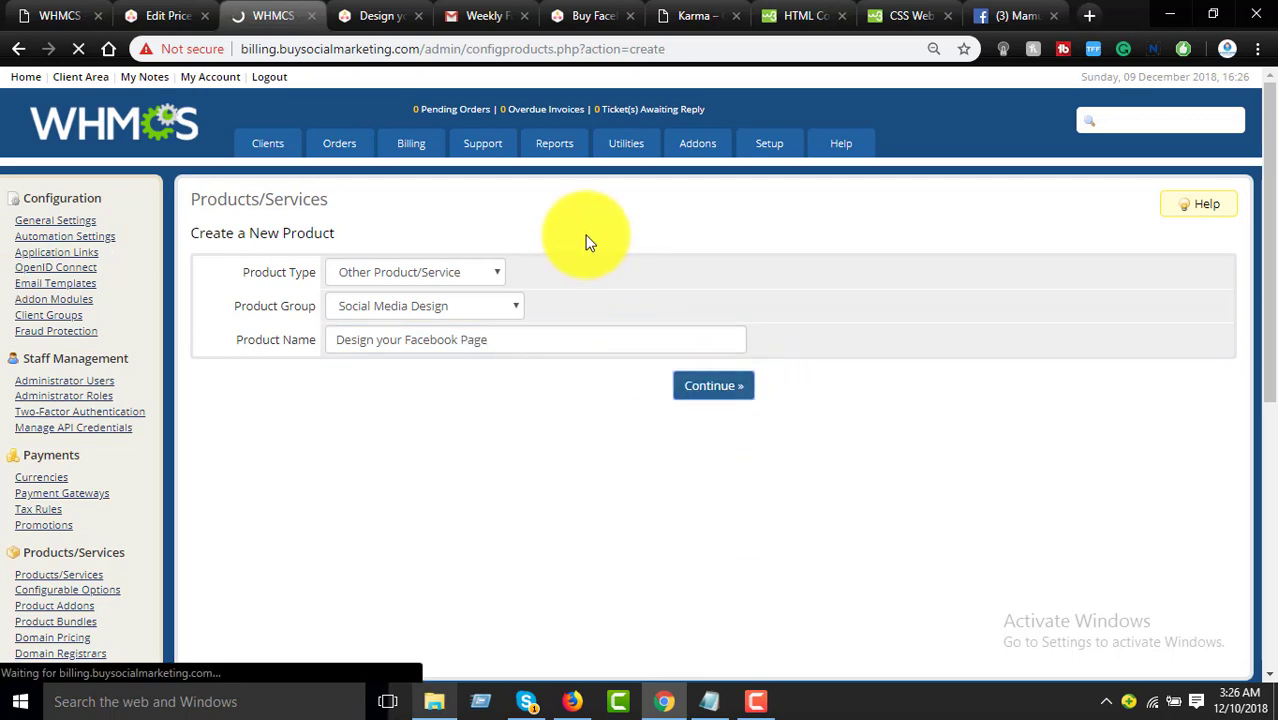
Step: Enter a product description listing Unique Design, Copy Right free, High Resolution, 100% satisfaction design and Much More Revision on separate lines
left_click(380, 15)
scroll(340, 246, "down", 2)
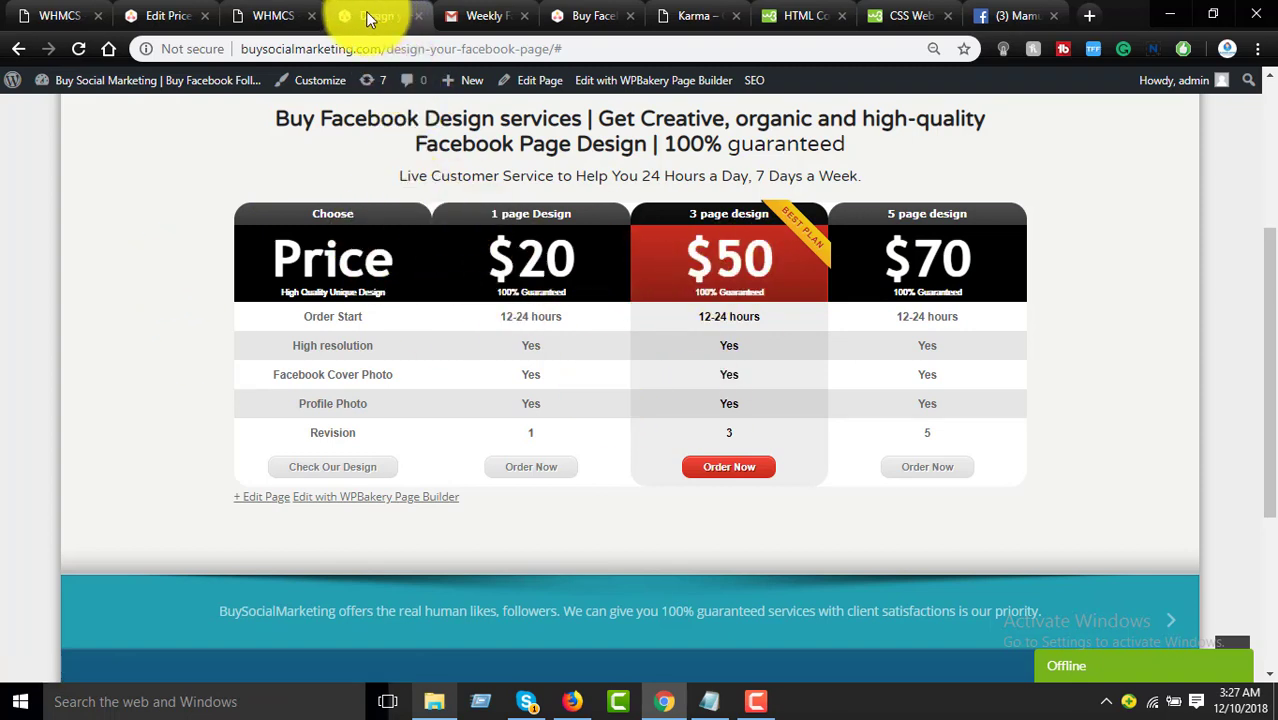
left_click(300, 16)
scroll(461, 266, "down", 3)
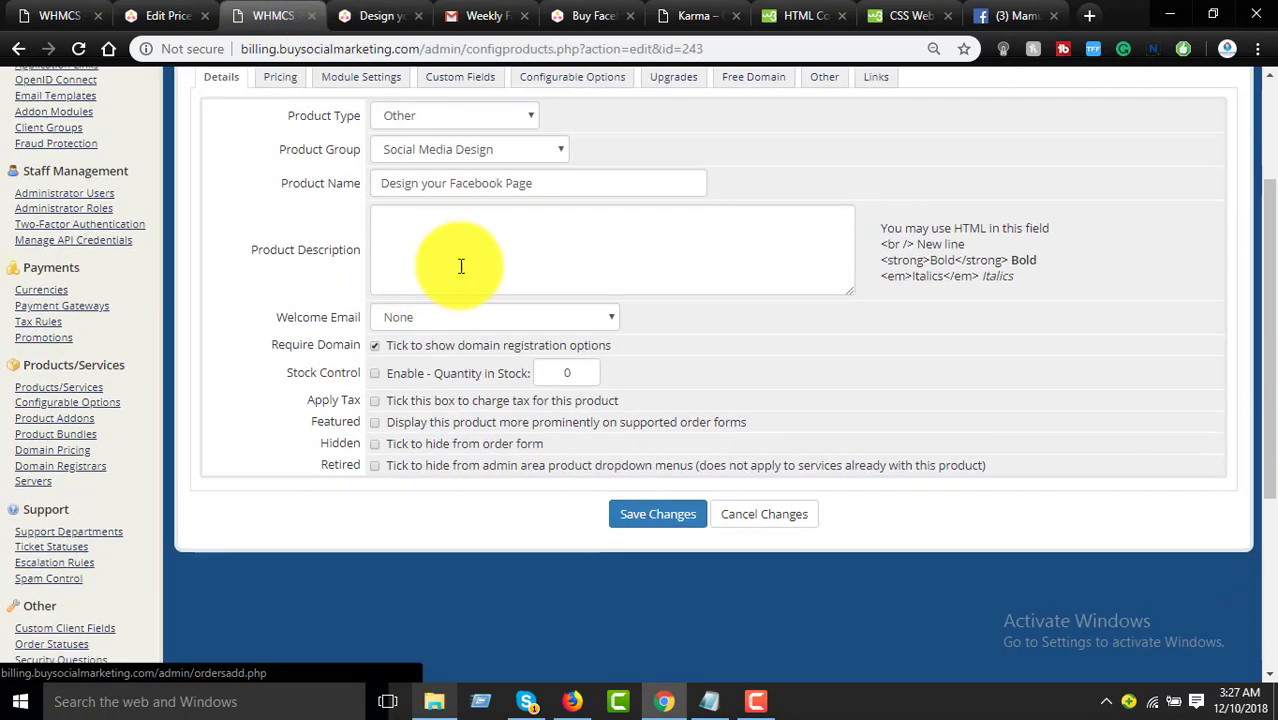
left_click(464, 246)
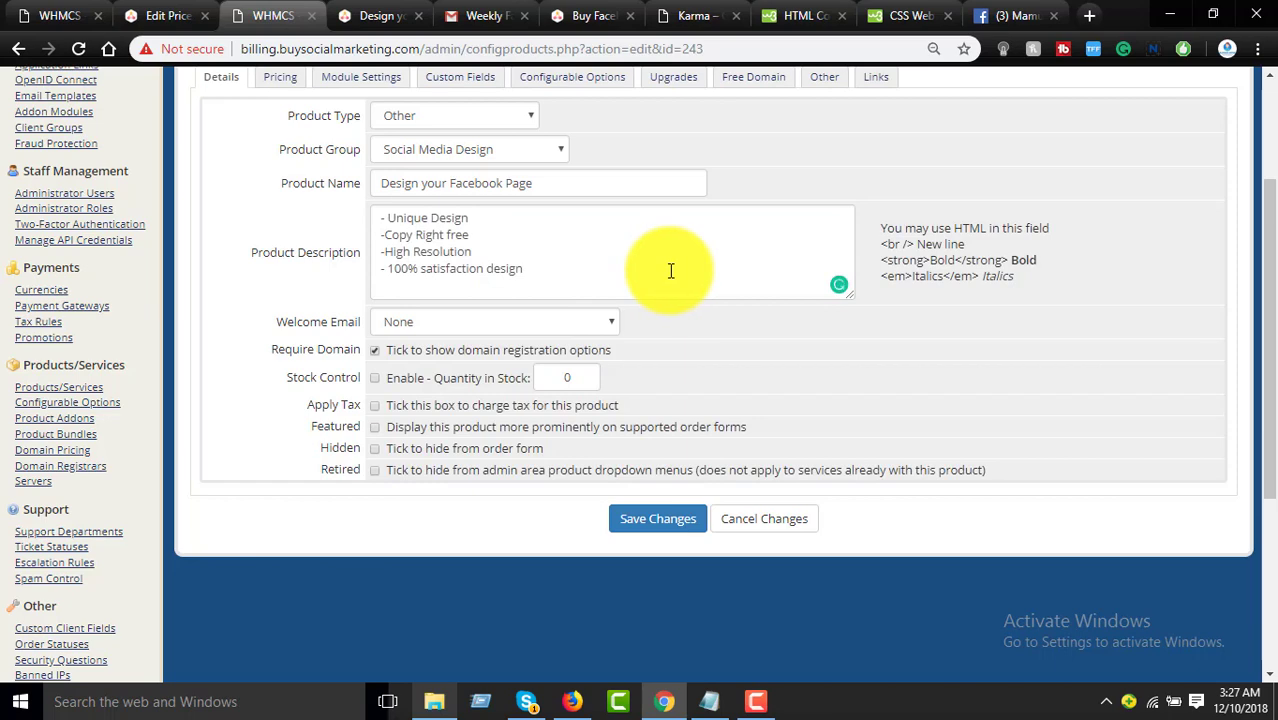
left_click(670, 271)
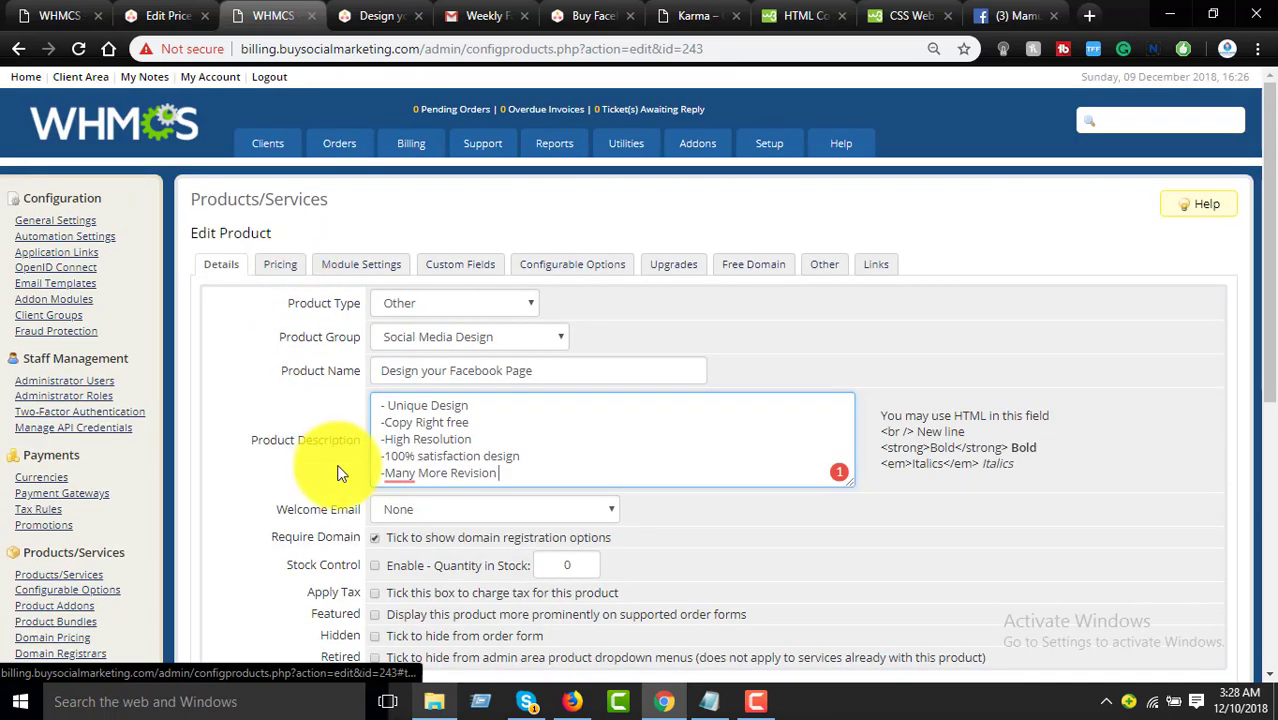
mouse_move(398, 474)
left_click(405, 526)
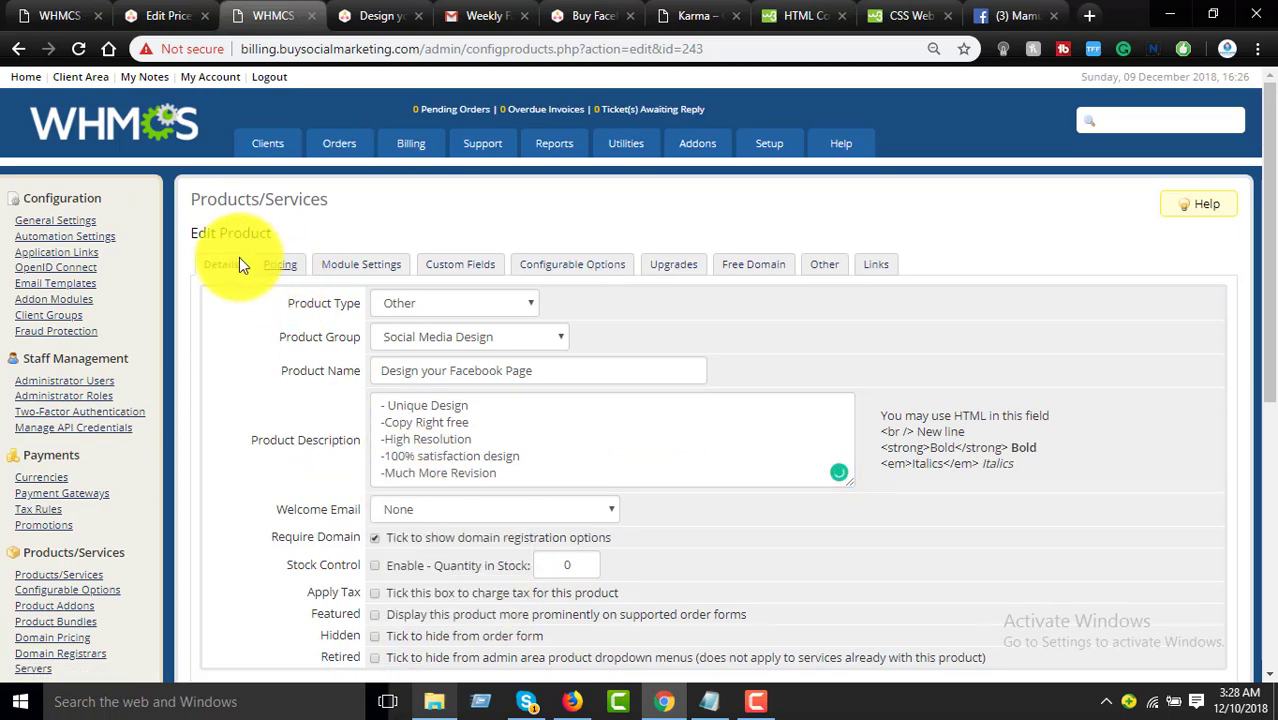
Step: Set the product's payment type to One Time and its price to 20.00 USD, matching the 1 page Design plan
left_click(281, 268)
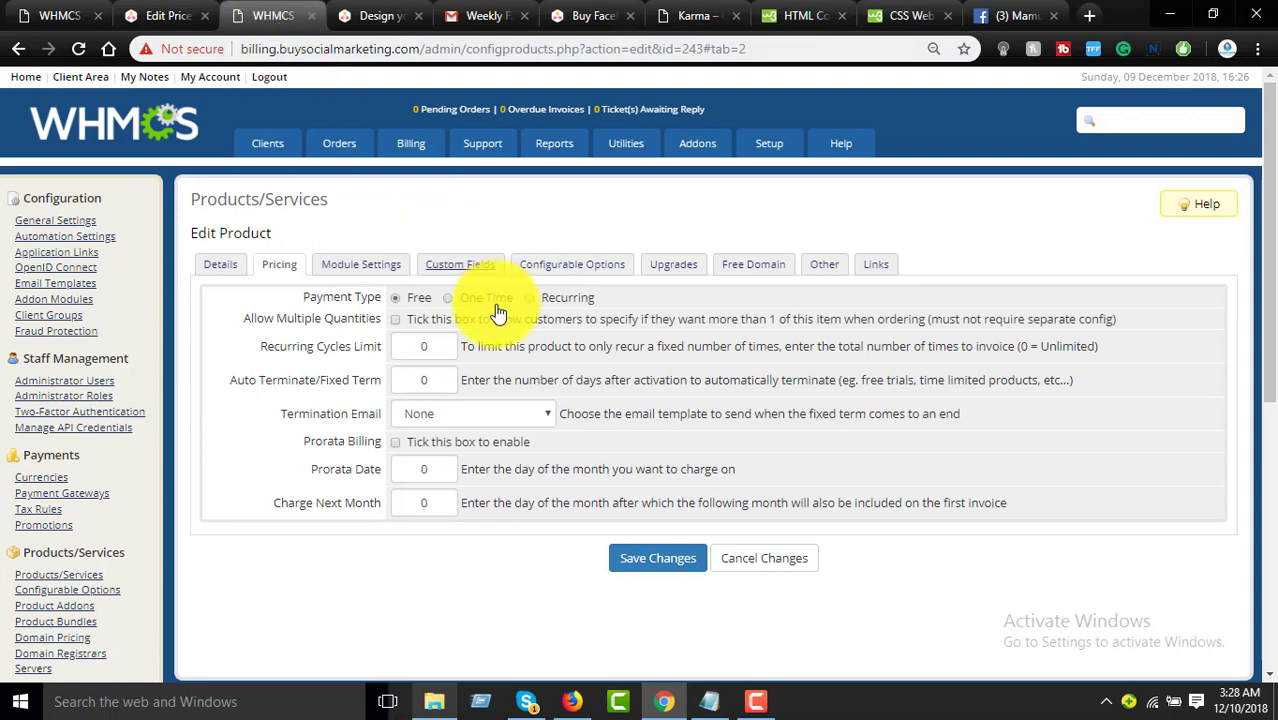
left_click(460, 301)
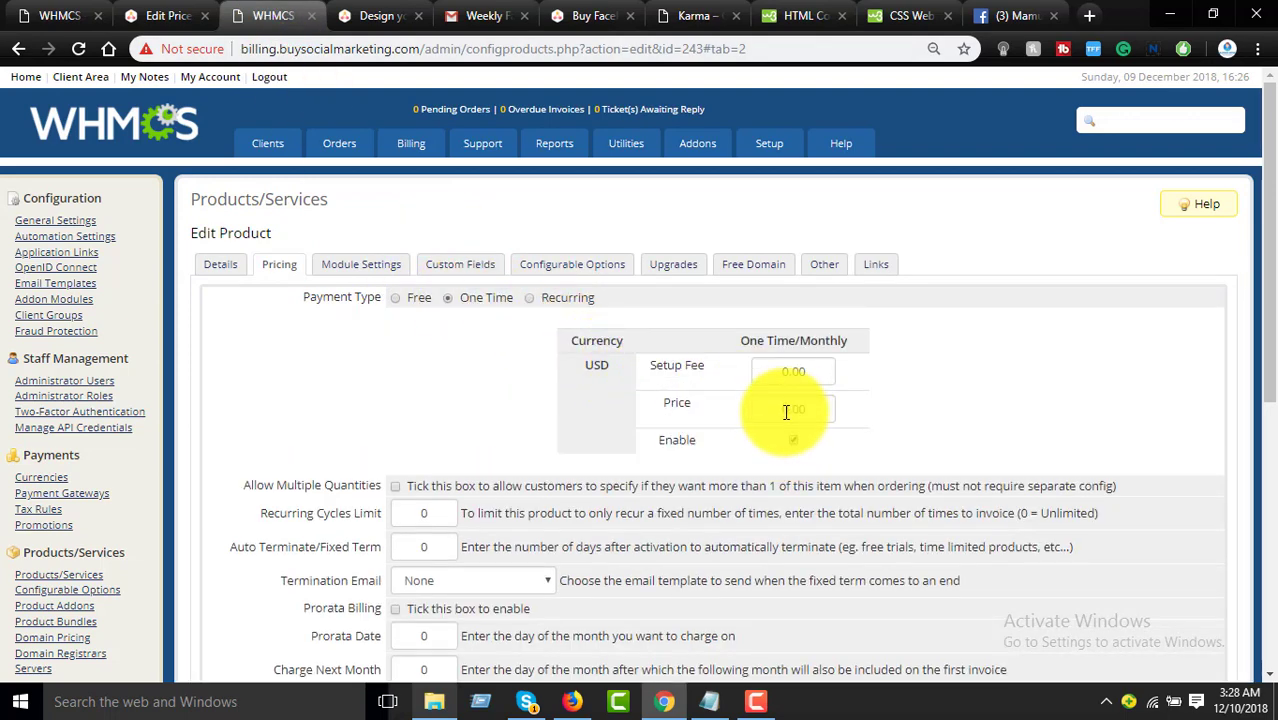
left_click(378, 15)
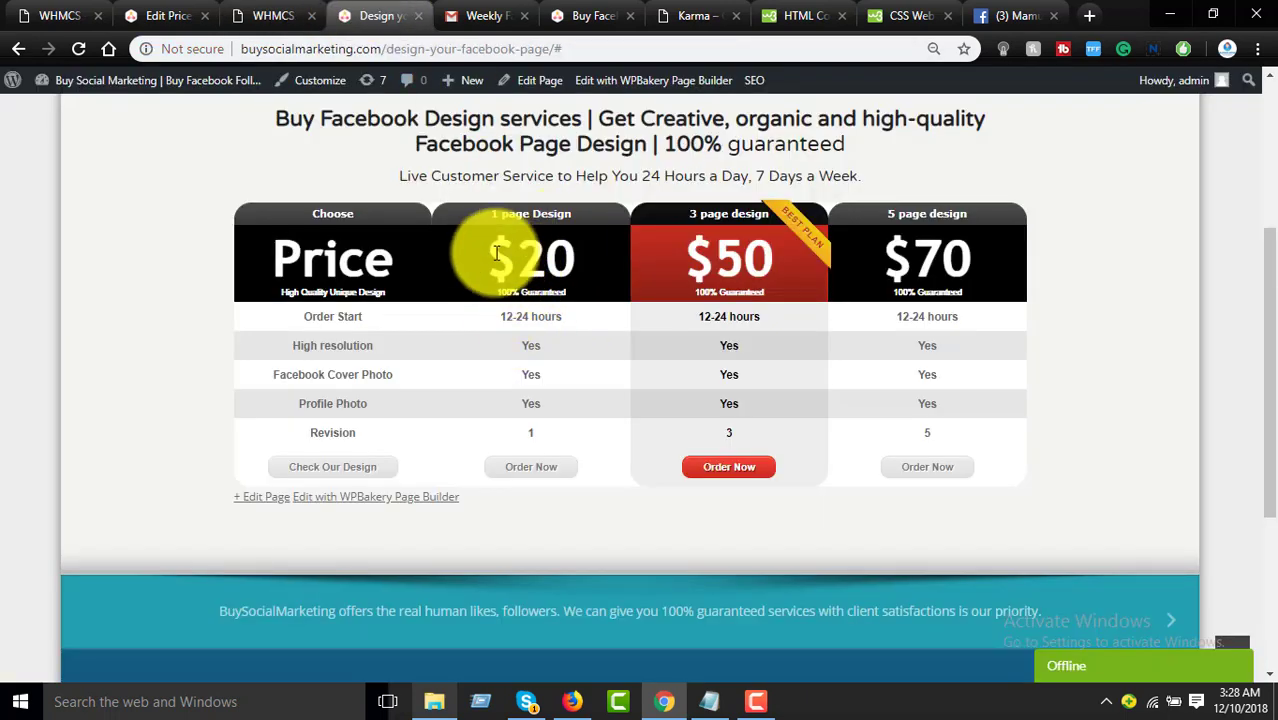
left_click(262, 15)
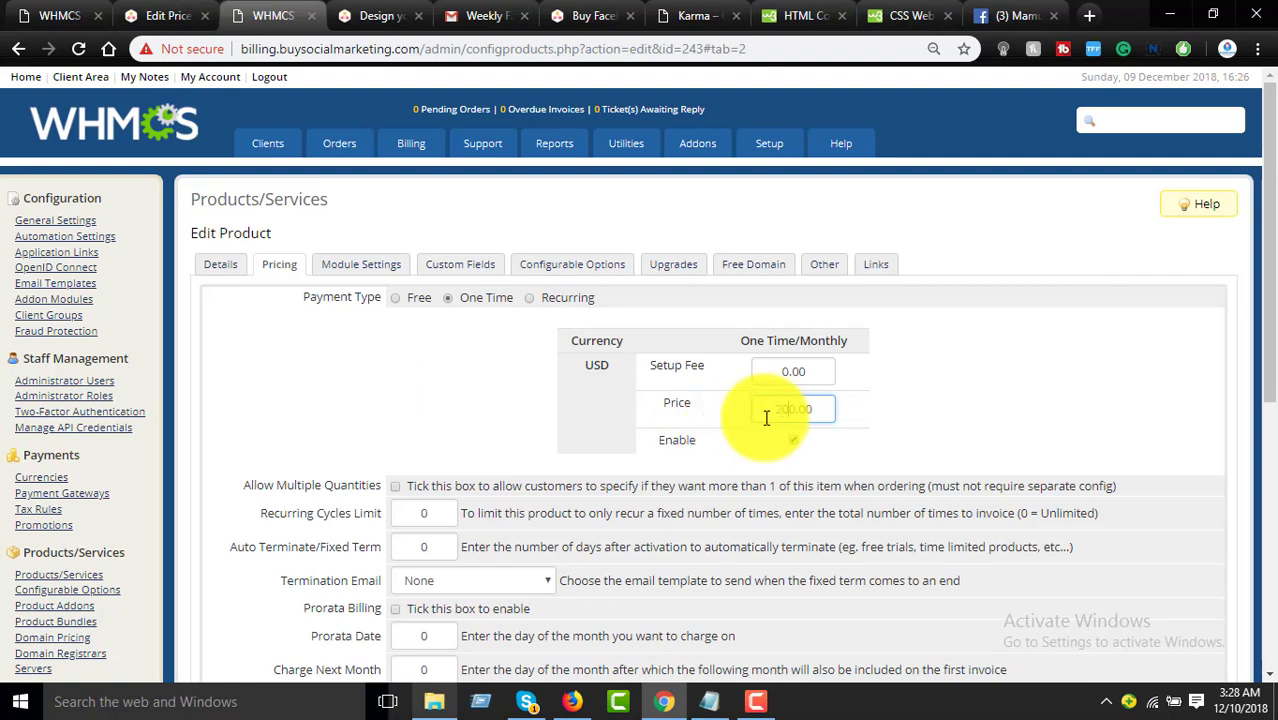
scroll(766, 417, "down", 3)
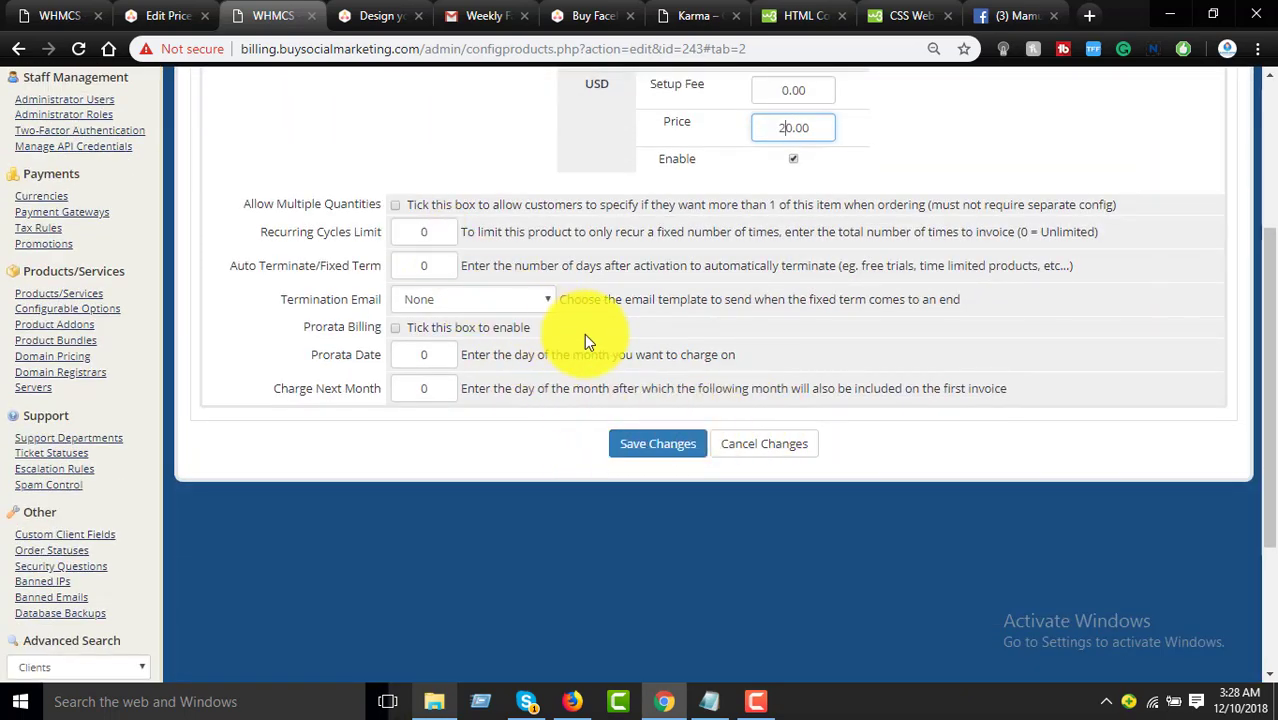
Step: Allow customers to order multiple quantities of the product, save the changes and review its details
scroll(585, 340, "up", 2)
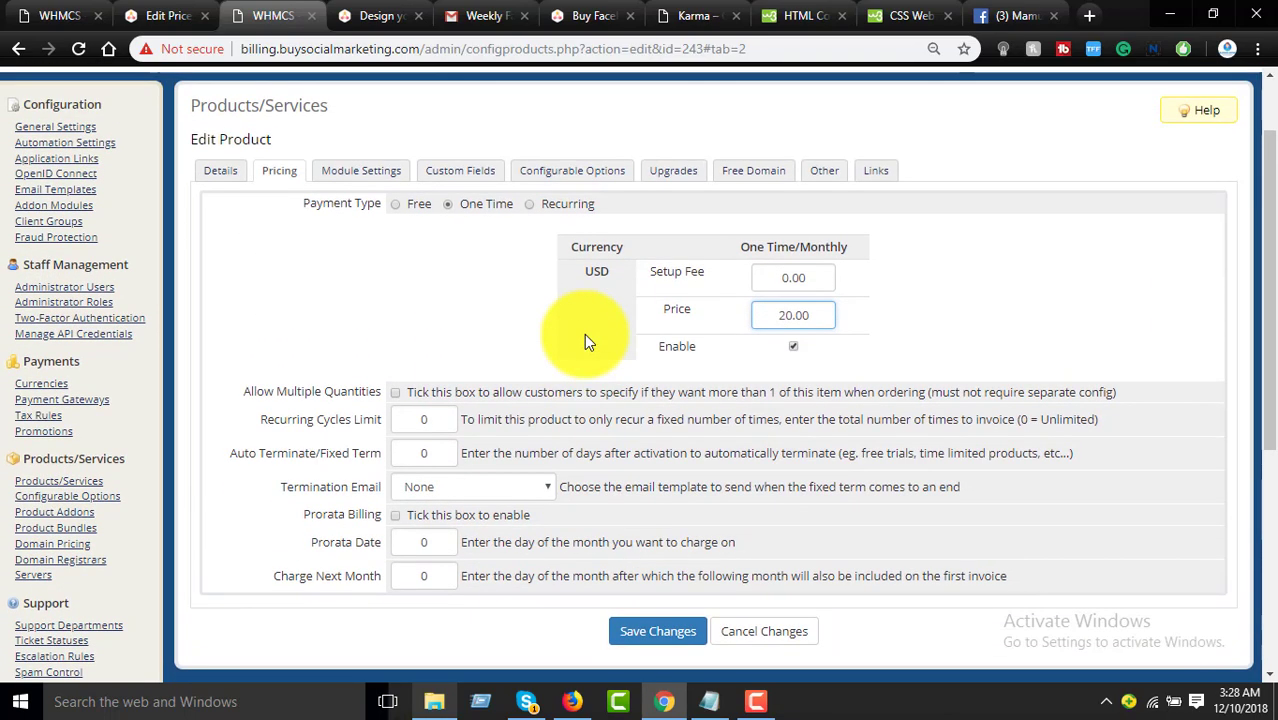
left_click(395, 393)
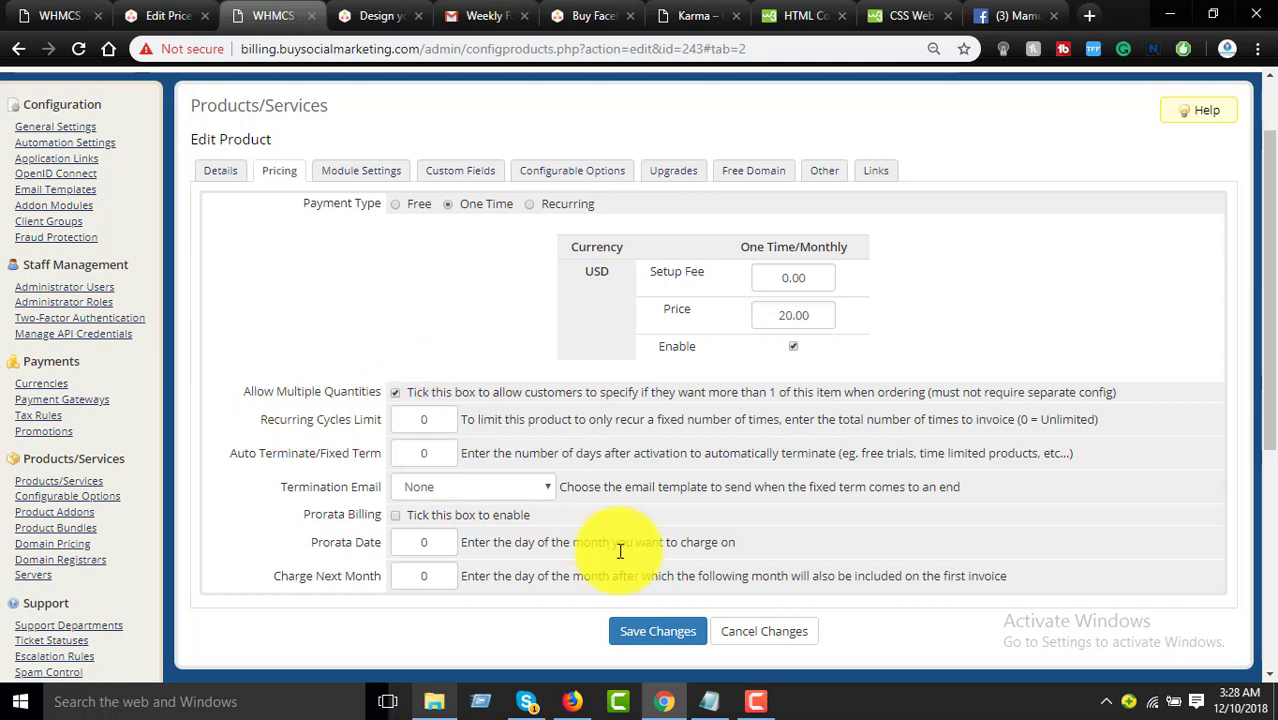
left_click(652, 638)
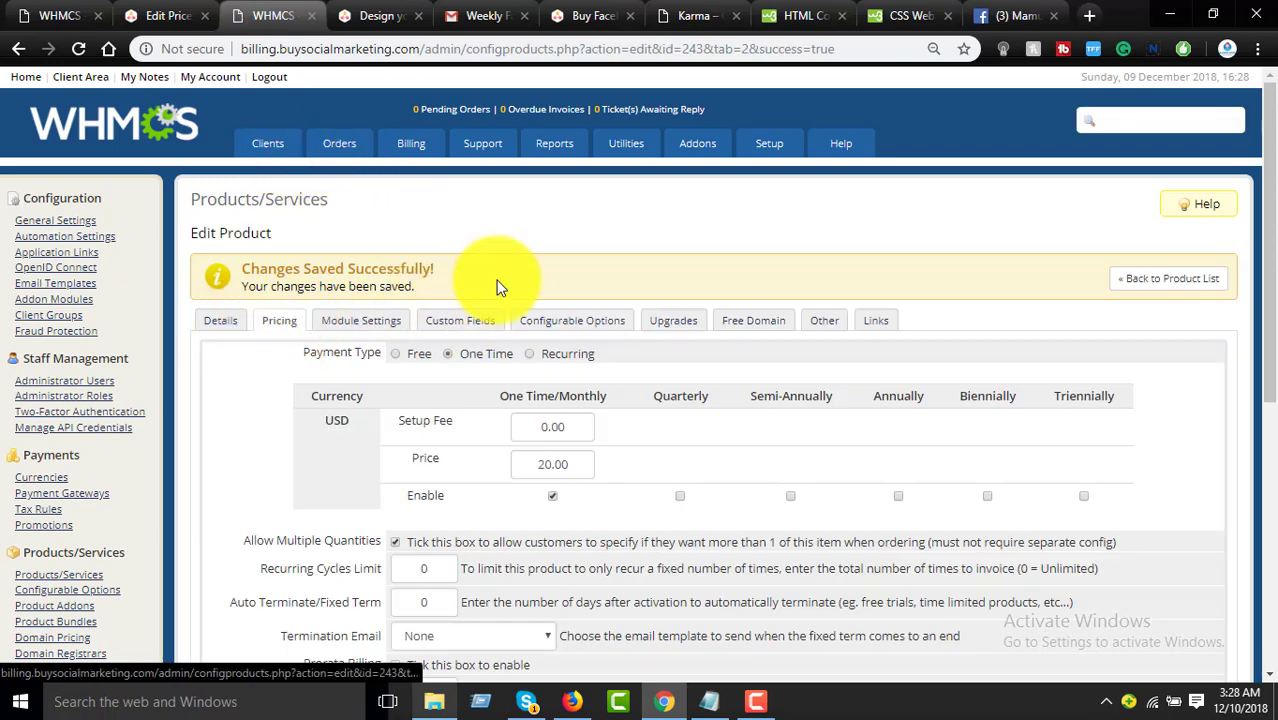
scroll(497, 288, "down", 3)
scroll(485, 314, "up", 2)
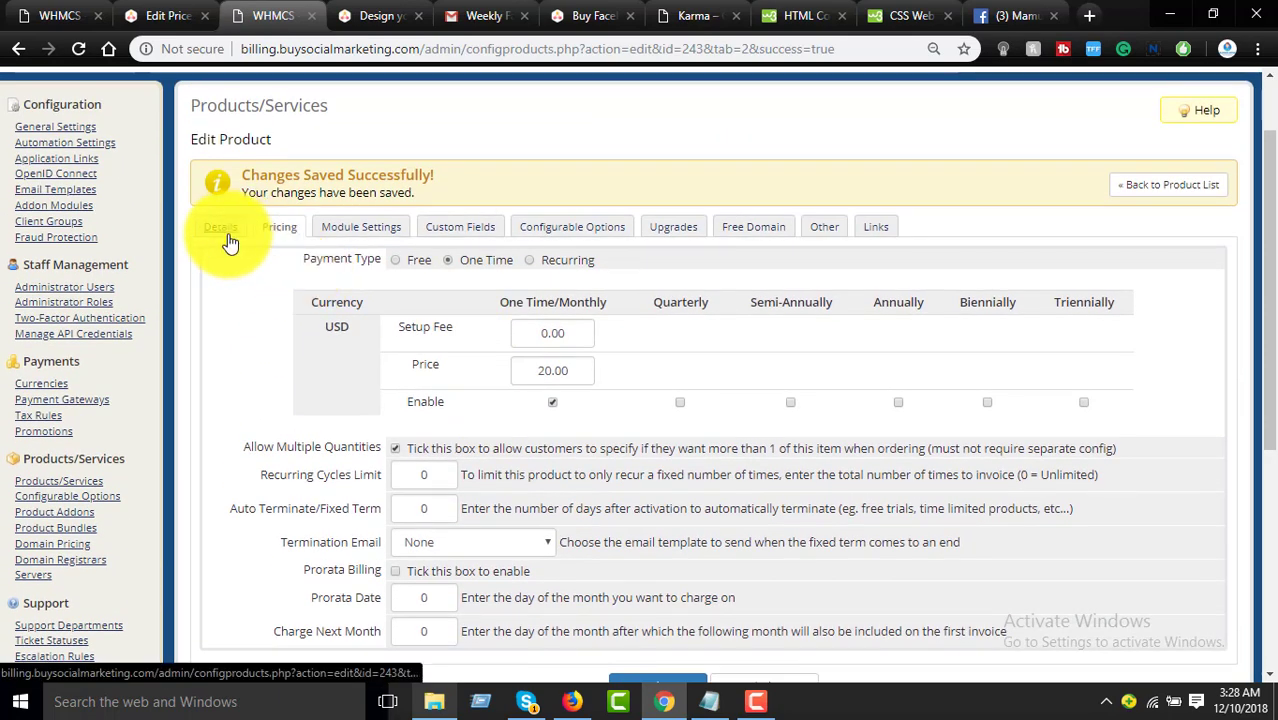
left_click(226, 236)
scroll(700, 340, "down", 2)
scroll(697, 348, "up", 3)
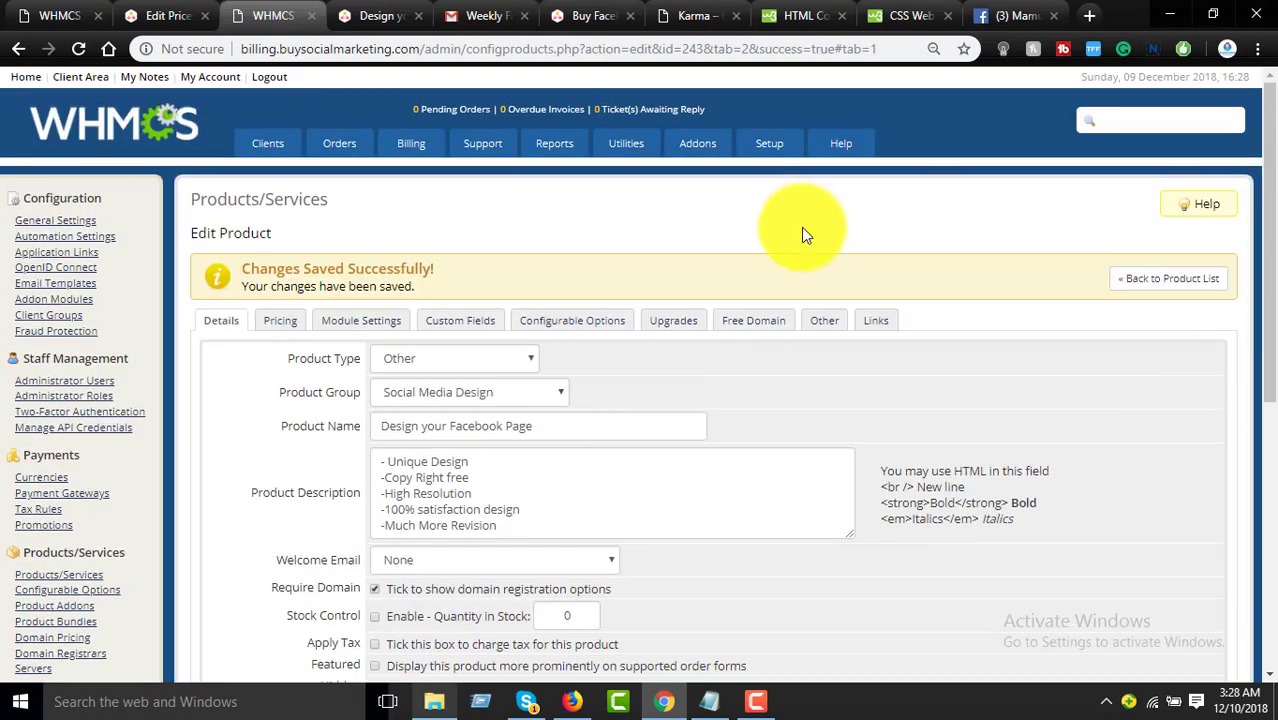
Step: Open the Design your Facebook Page product for editing from the Products/Services list's Social Media Design group
mouse_move(790, 143)
mouse_move(790, 308)
left_click(925, 312)
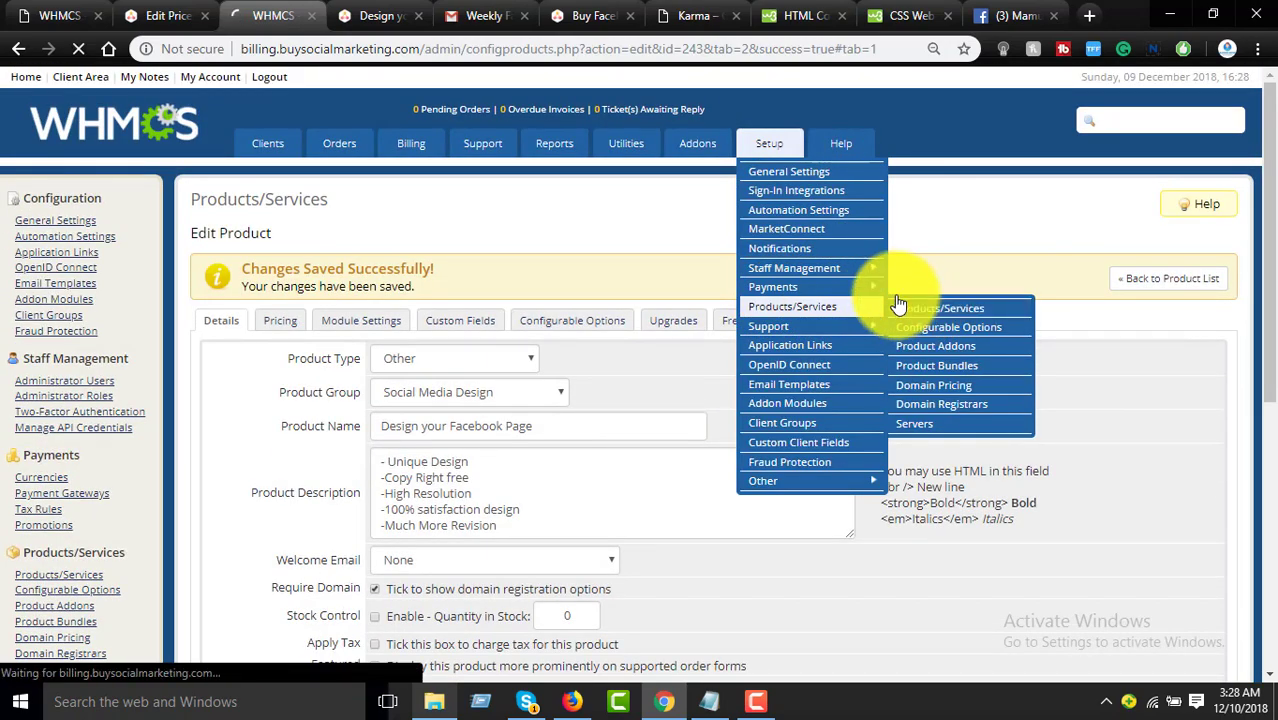
scroll(660, 260, "down", 15)
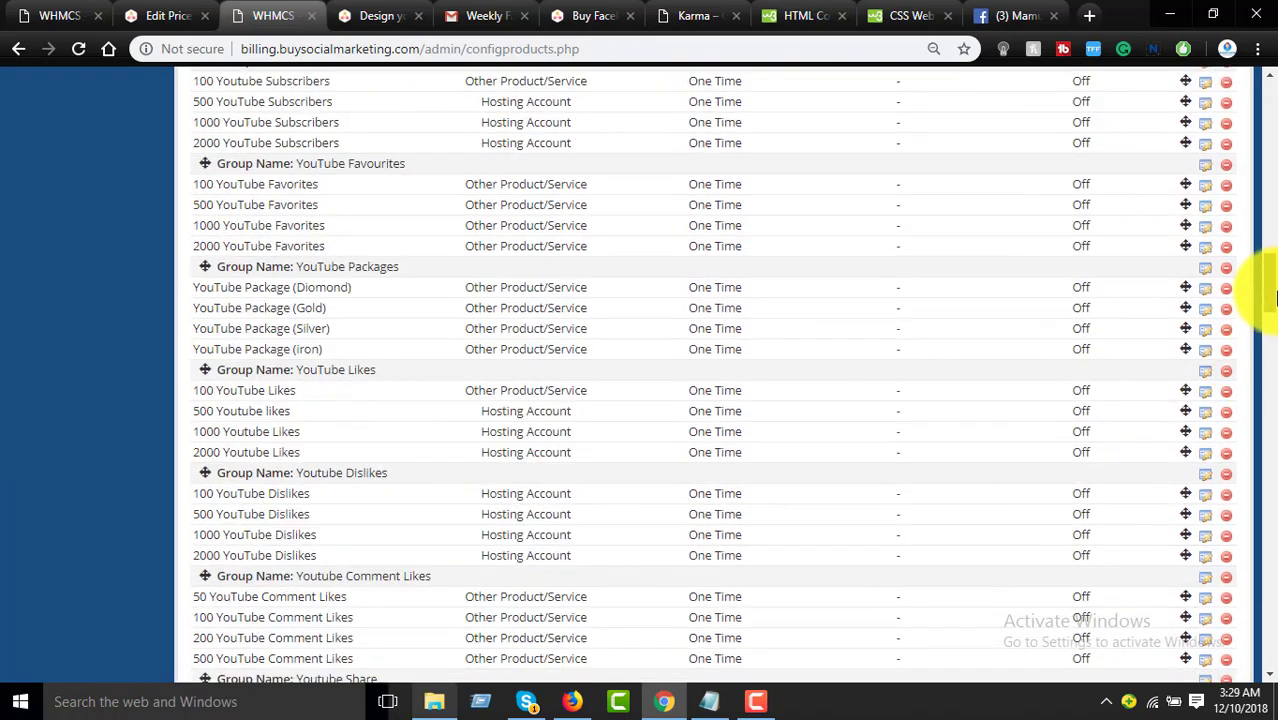
left_click_drag(1266, 285, 1270, 668)
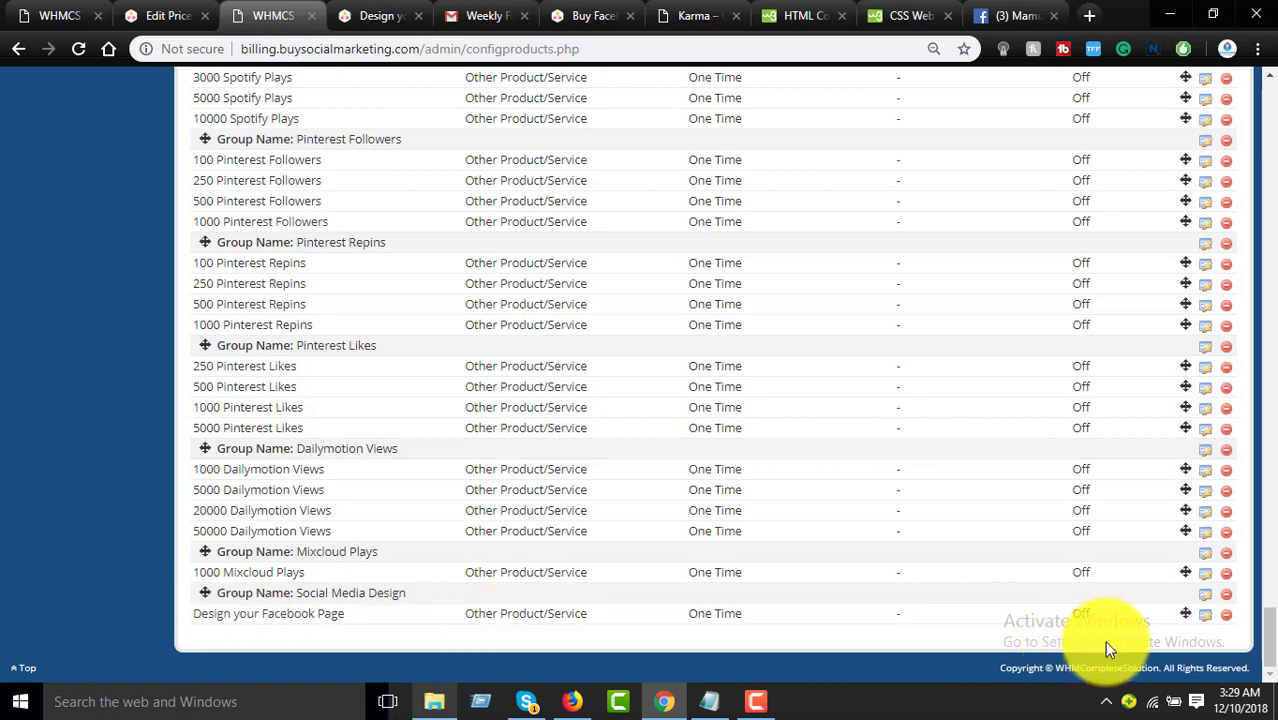
left_click(1207, 616)
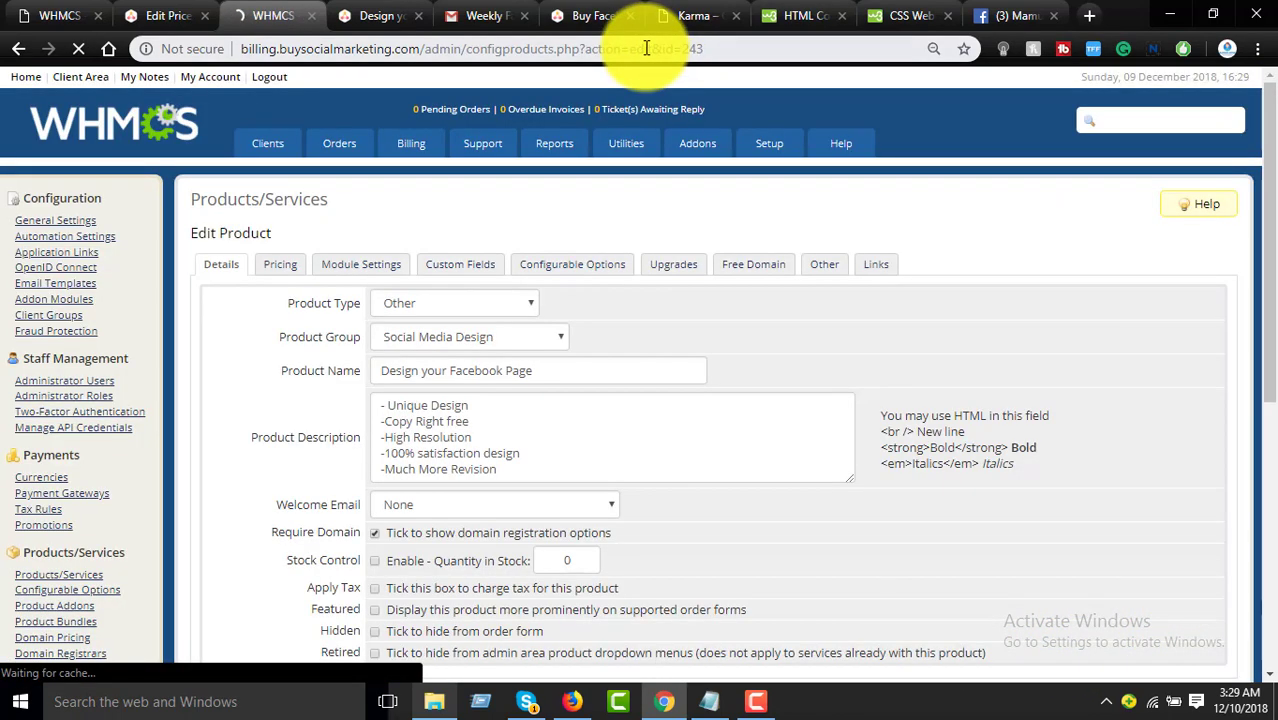
Step: Copy the product's Direct Shopping Cart Link
right_click(477, 51)
left_click(546, 121)
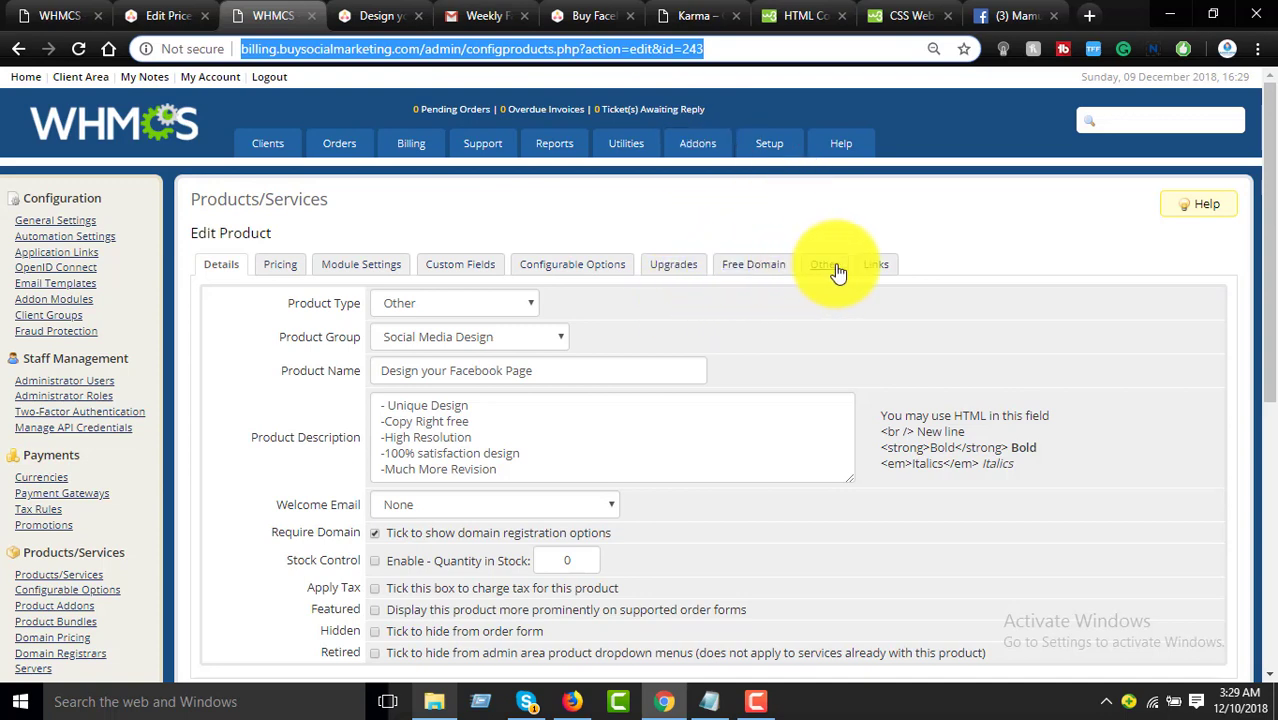
left_click(868, 263)
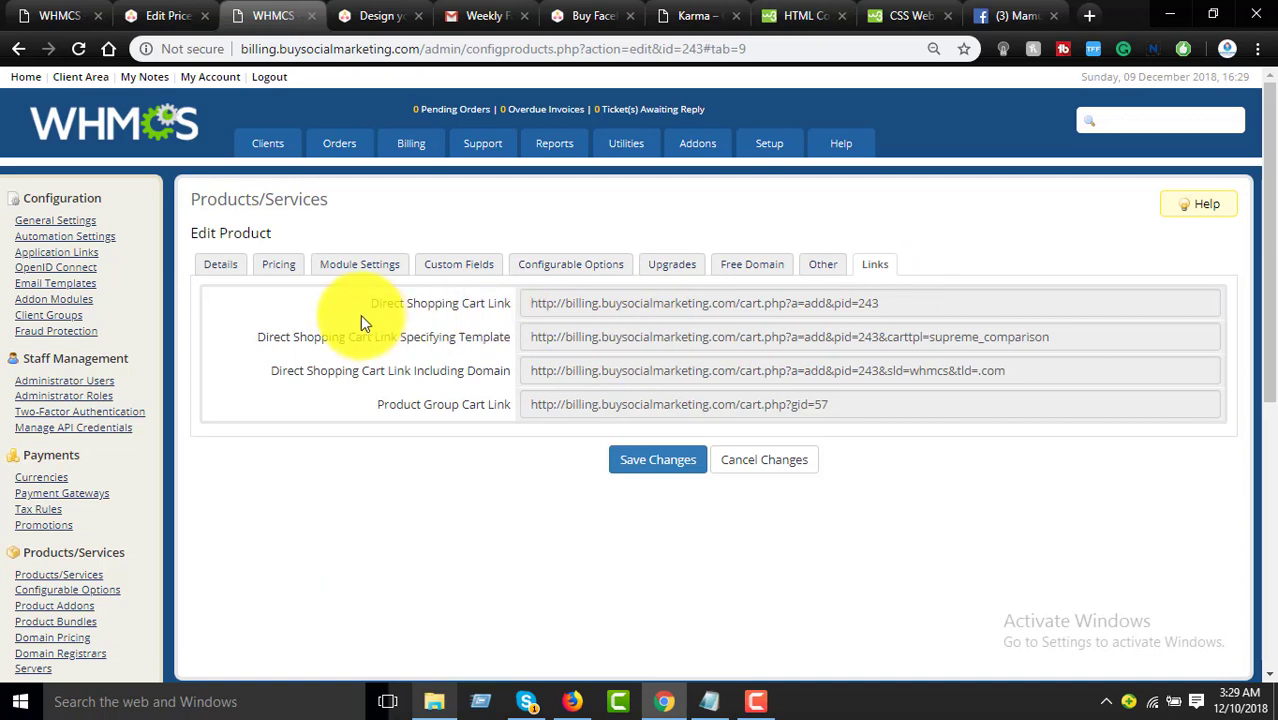
left_click_drag(531, 303, 914, 302)
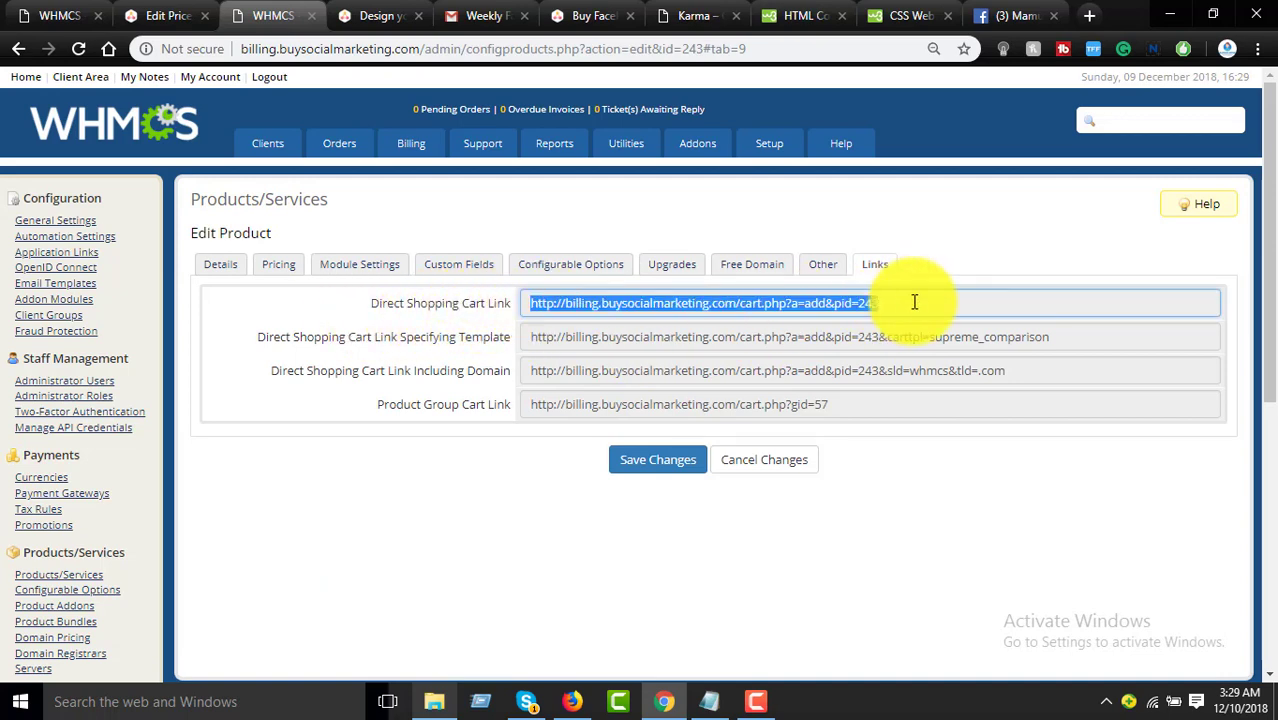
right_click(895, 305)
left_click(905, 318)
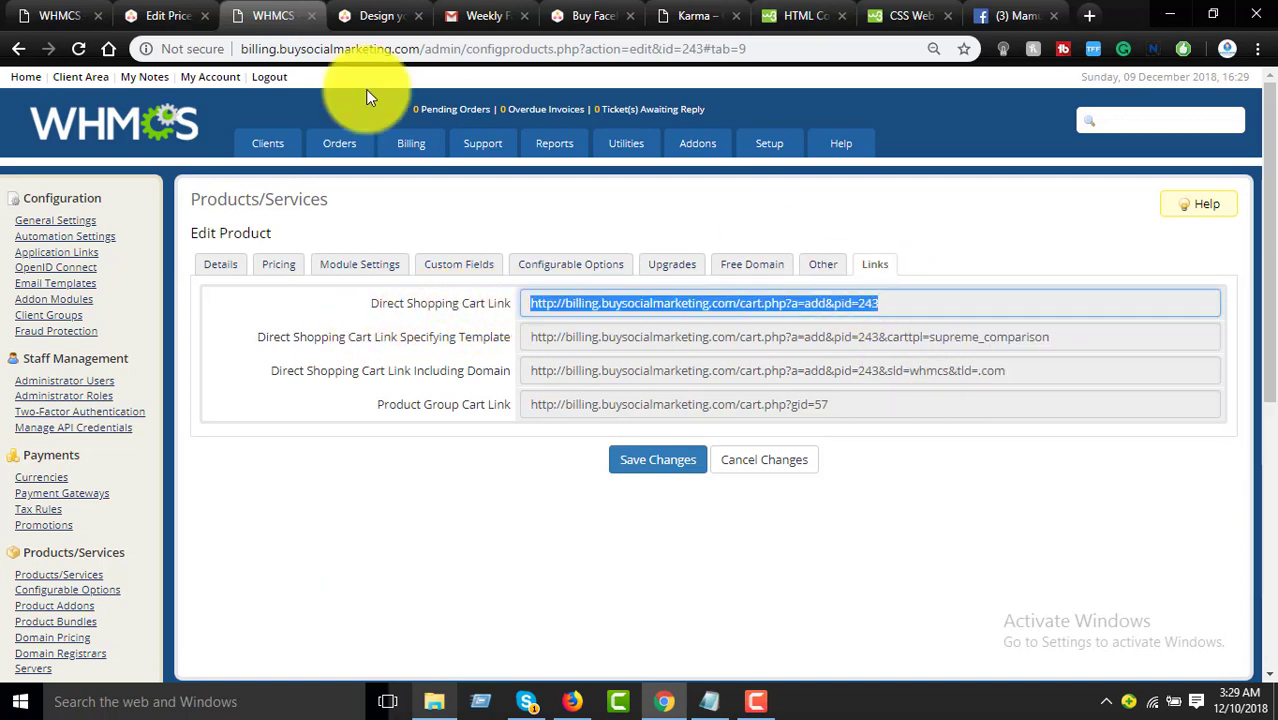
Step: Paste the copied cart link as the 1 page Design column's button URL in the WordPress price table and update the table
left_click(163, 13)
left_click(362, 13)
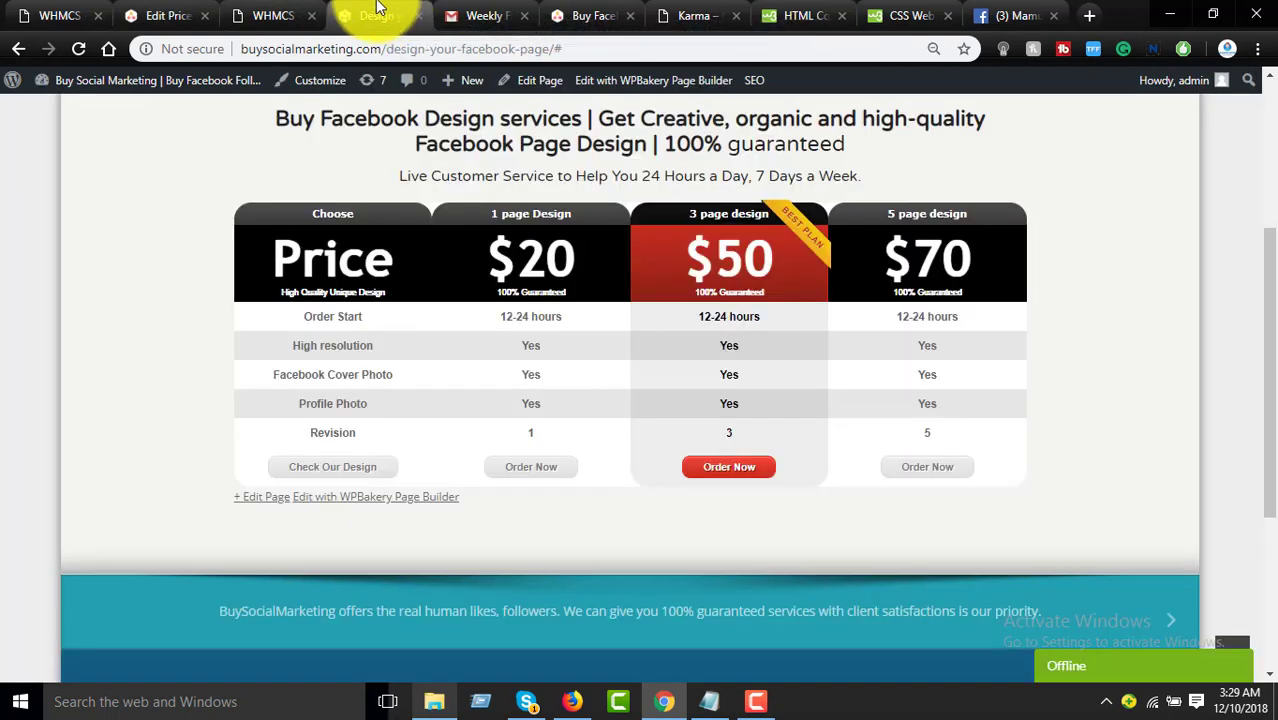
left_click(155, 14)
scroll(288, 428, "down", 2)
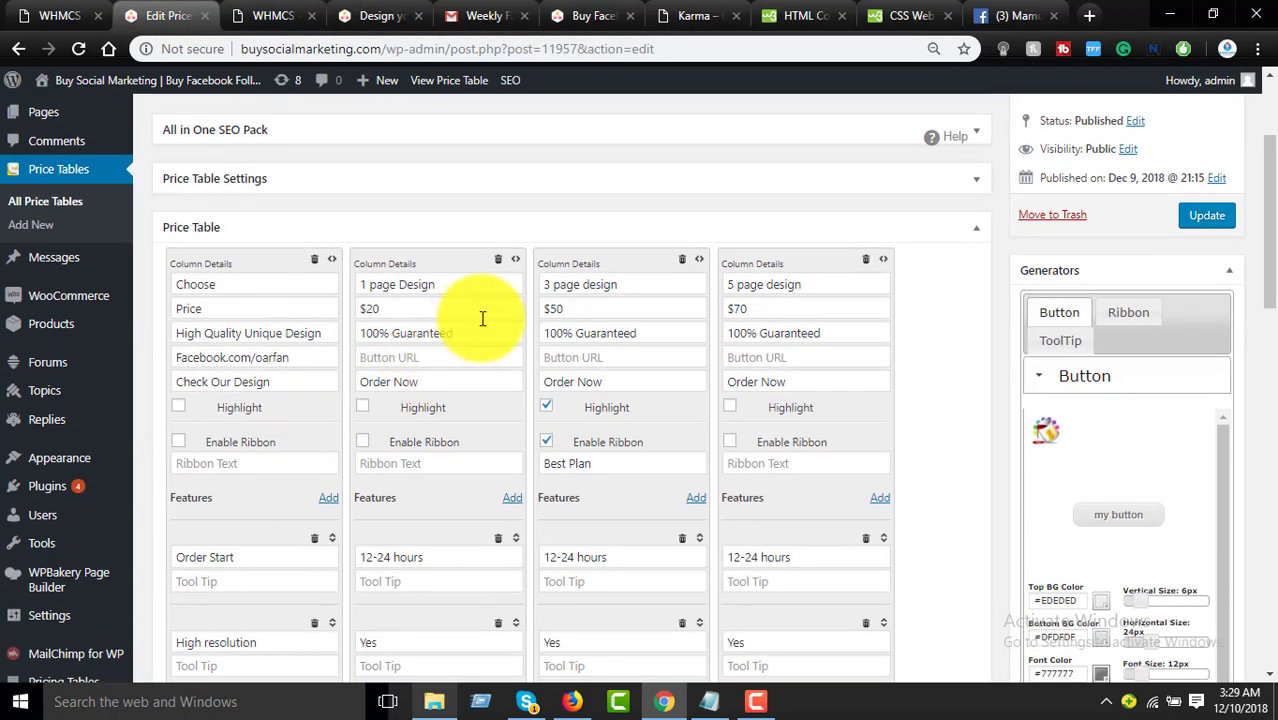
right_click(403, 360)
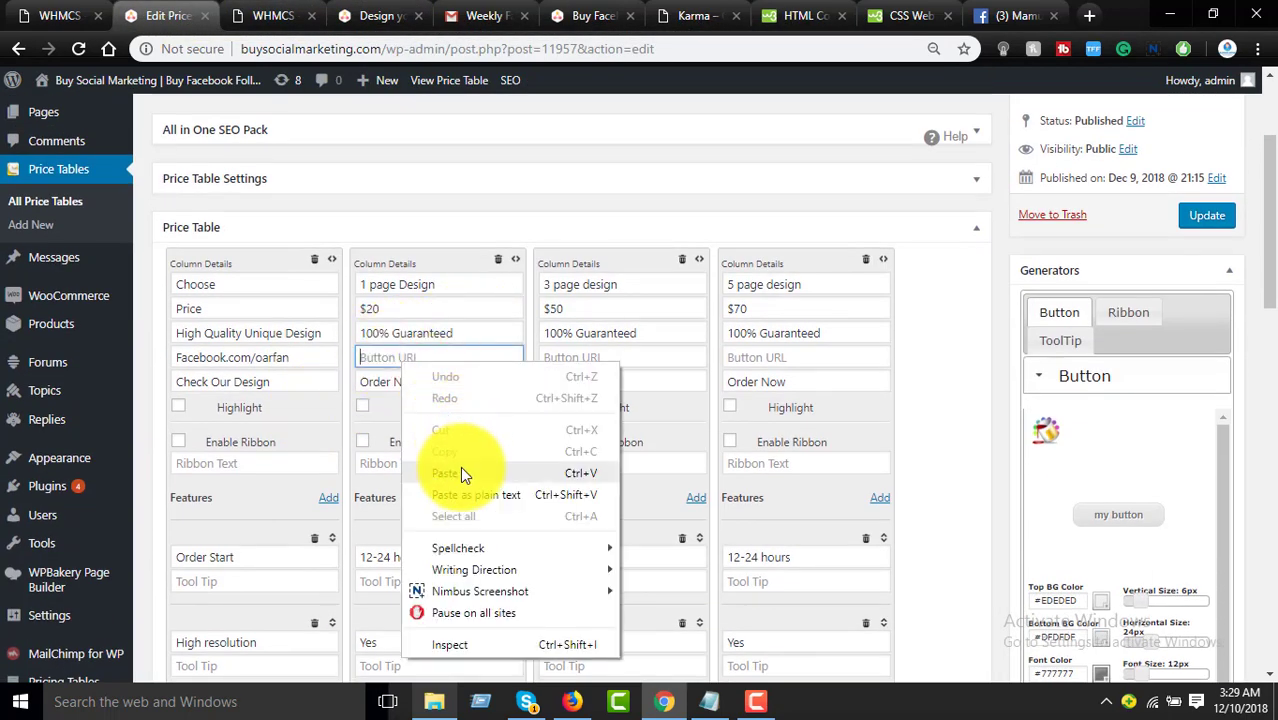
left_click(460, 468)
left_click(1222, 218)
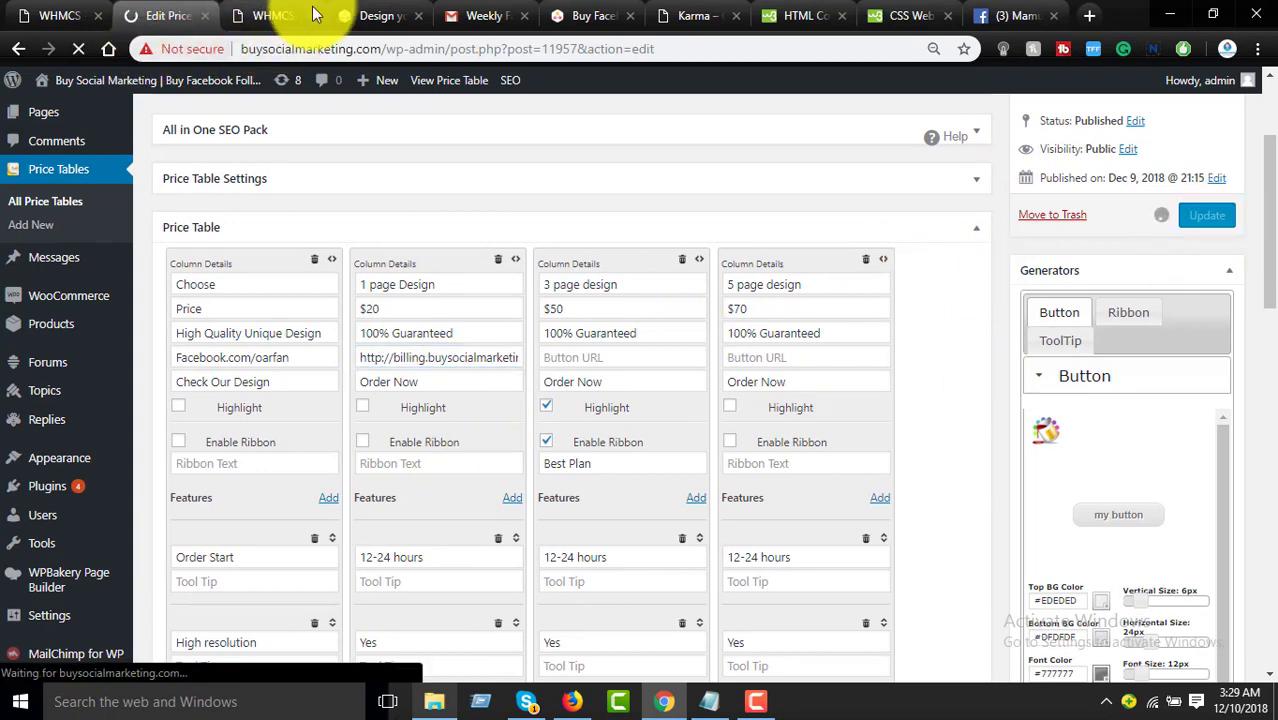
Step: Reload the Facebook page design page, test the 1 page Design plan's order link and return to the plans
left_click(365, 15)
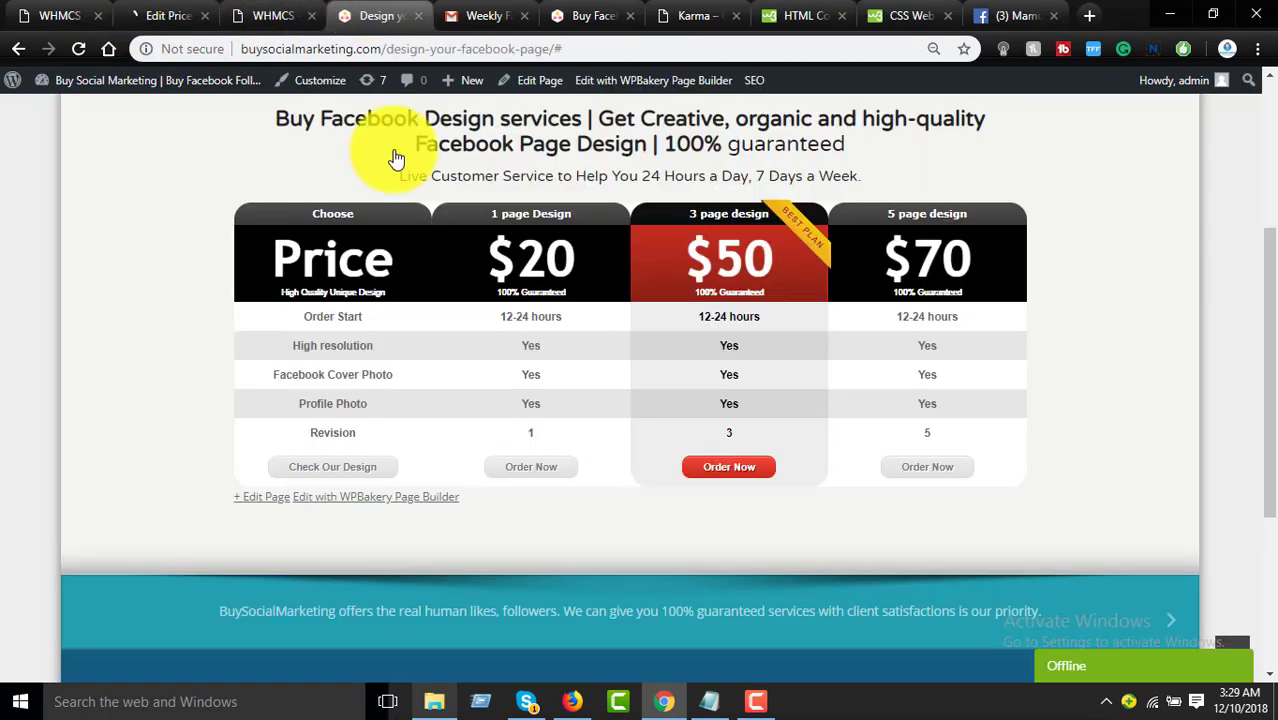
left_click(78, 48)
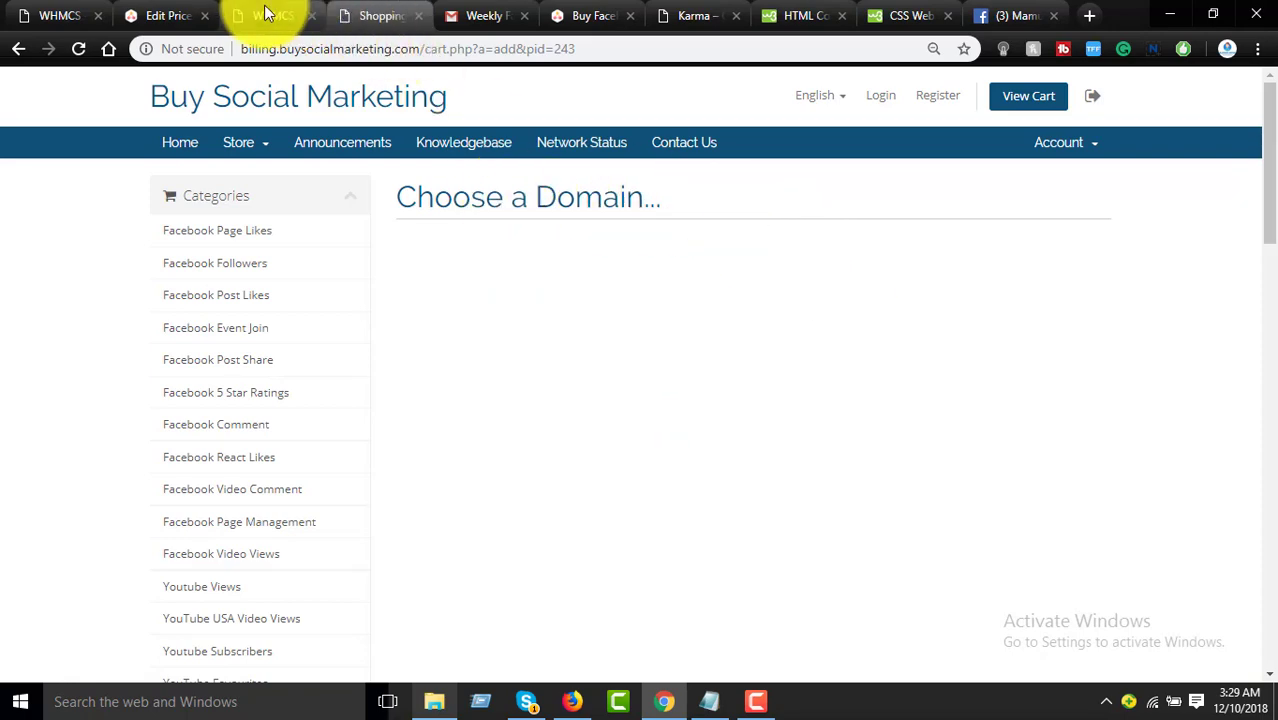
left_click(17, 50)
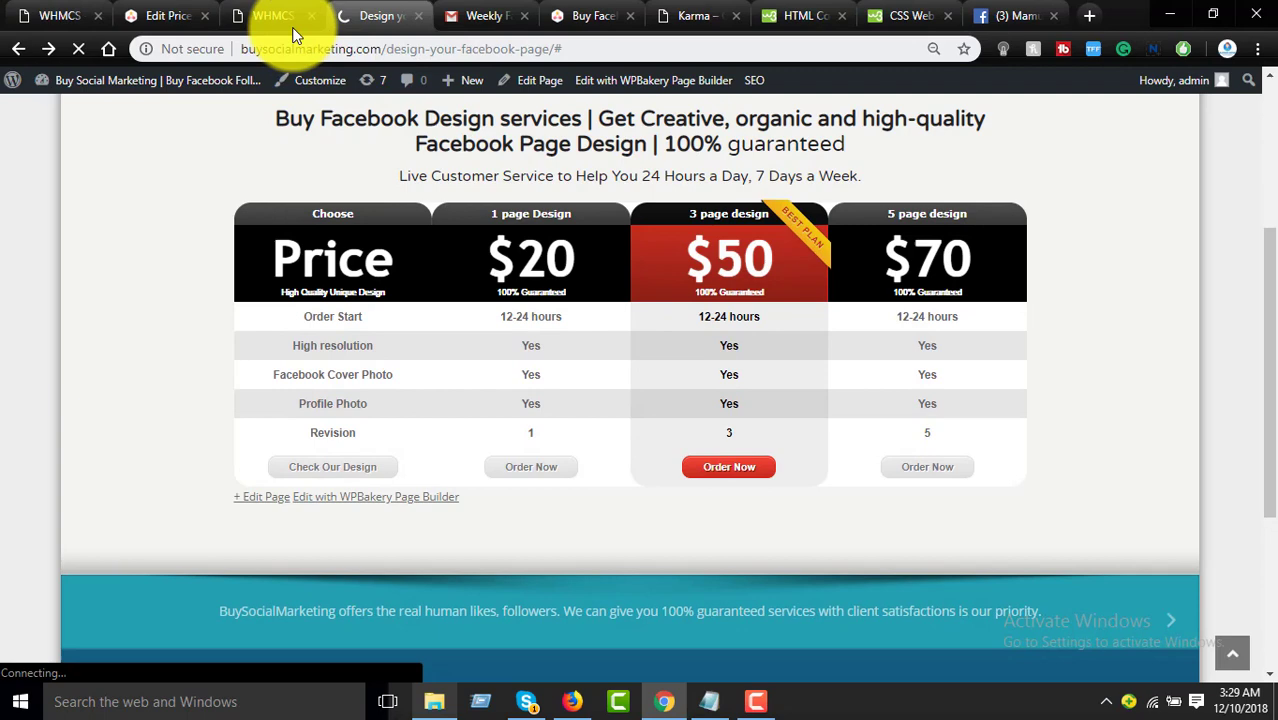
Step: Check the Facebook page product's details in the WHMCS admin area for its domain registration setting
left_click(291, 15)
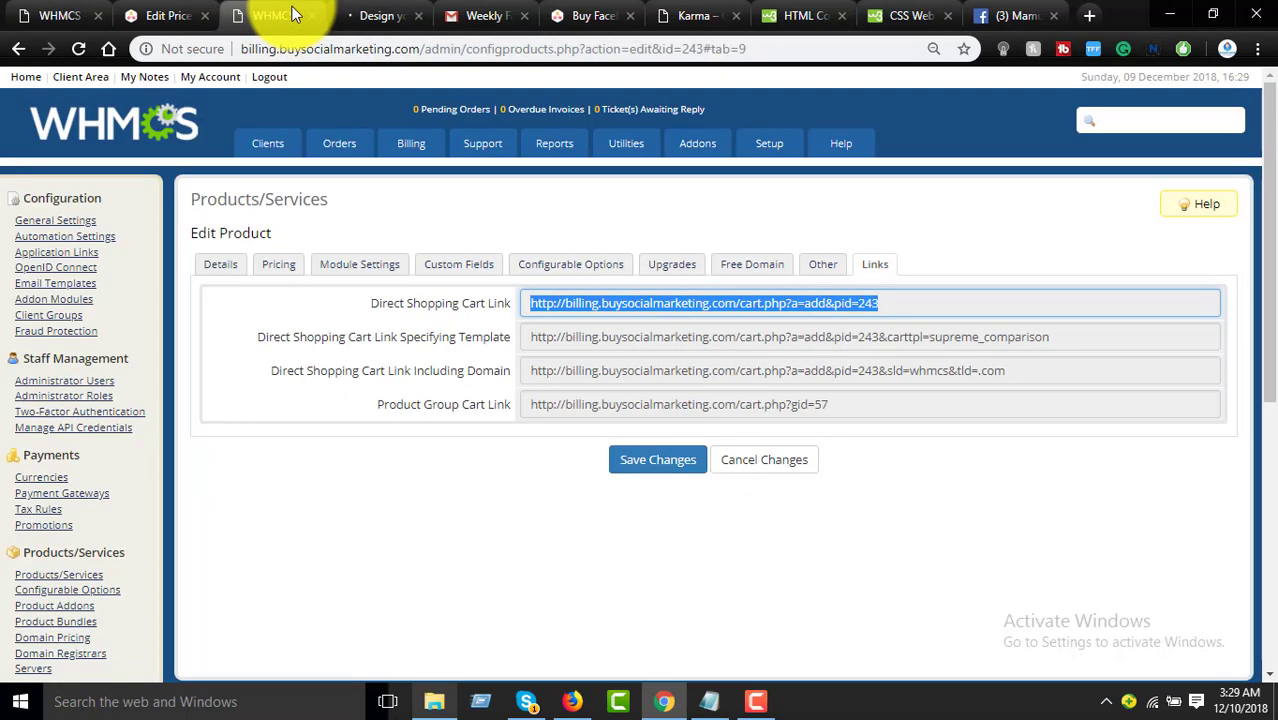
left_click(224, 268)
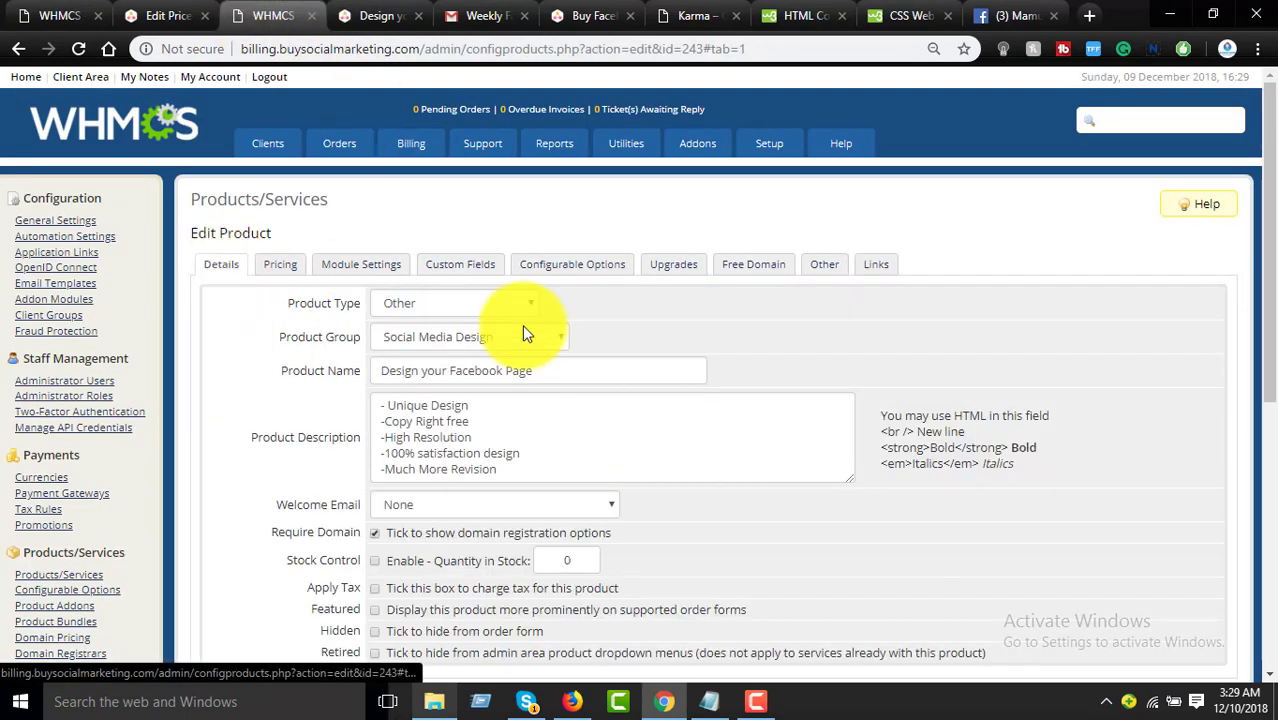
scroll(516, 360, "down", 1)
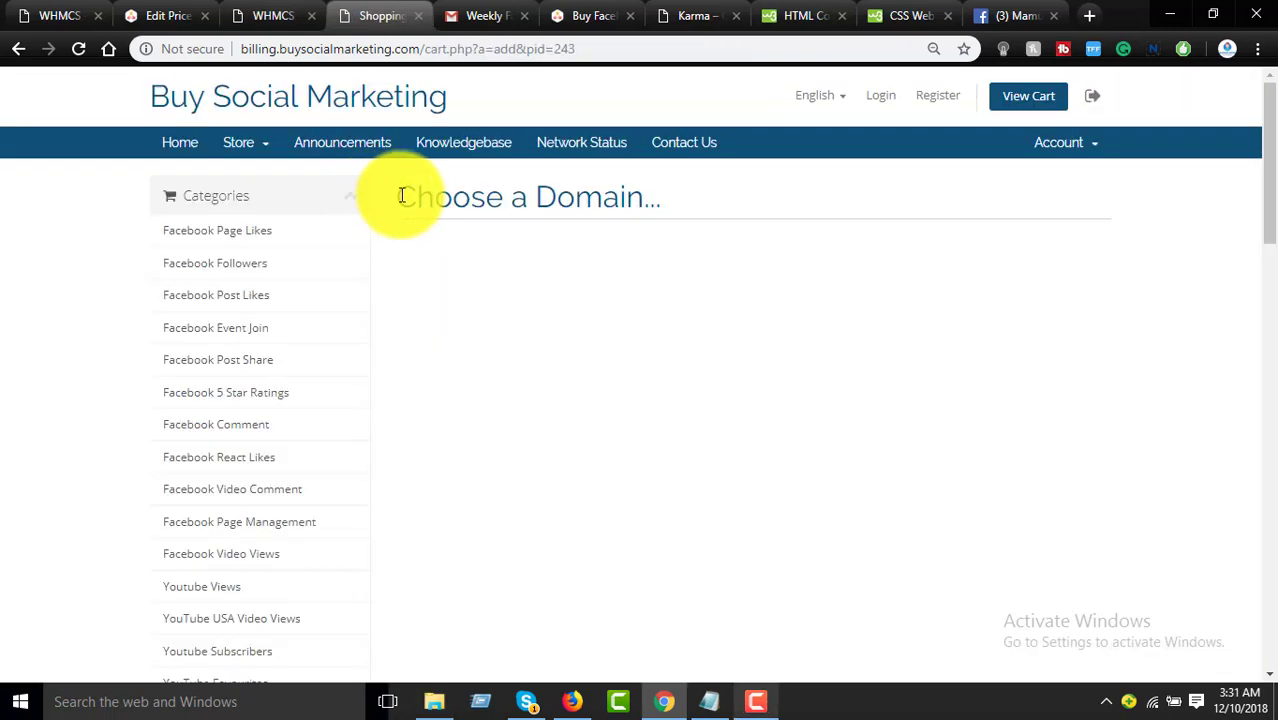
Step: Examine the product's Choose a Domain cart page for available order options
scroll(1147, 298, "down", 5)
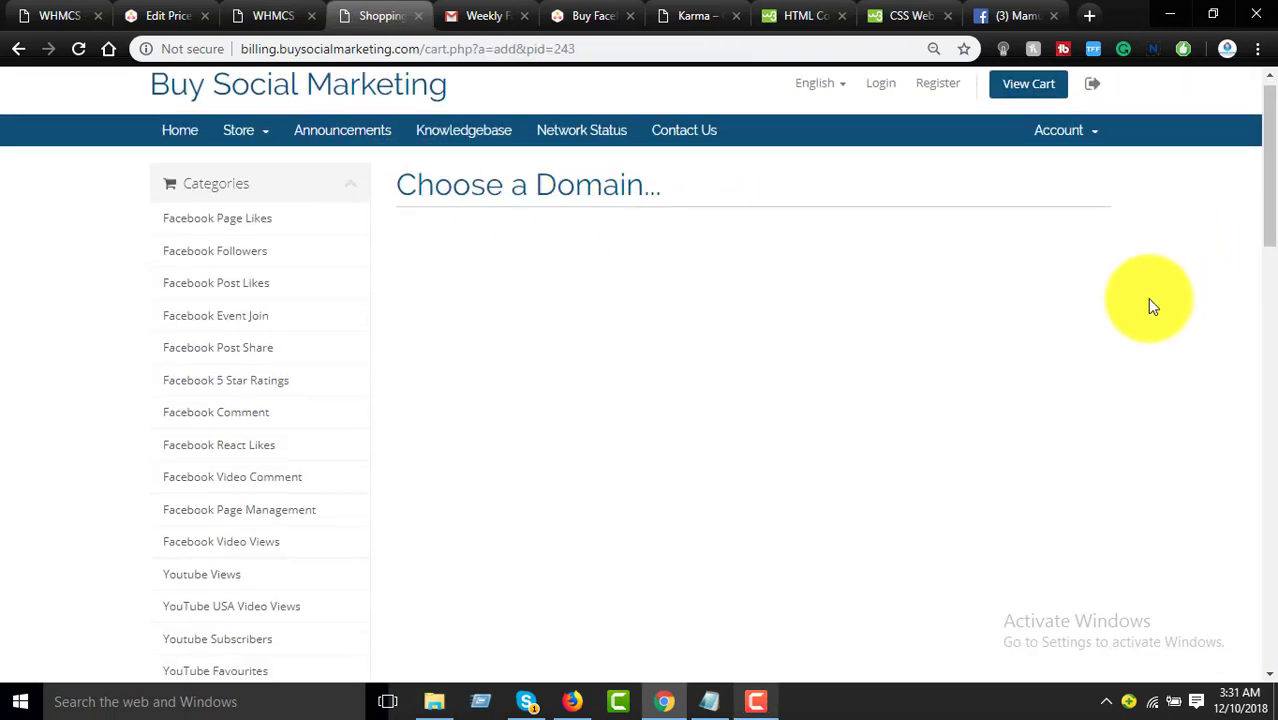
scroll(900, 285, "up", 5)
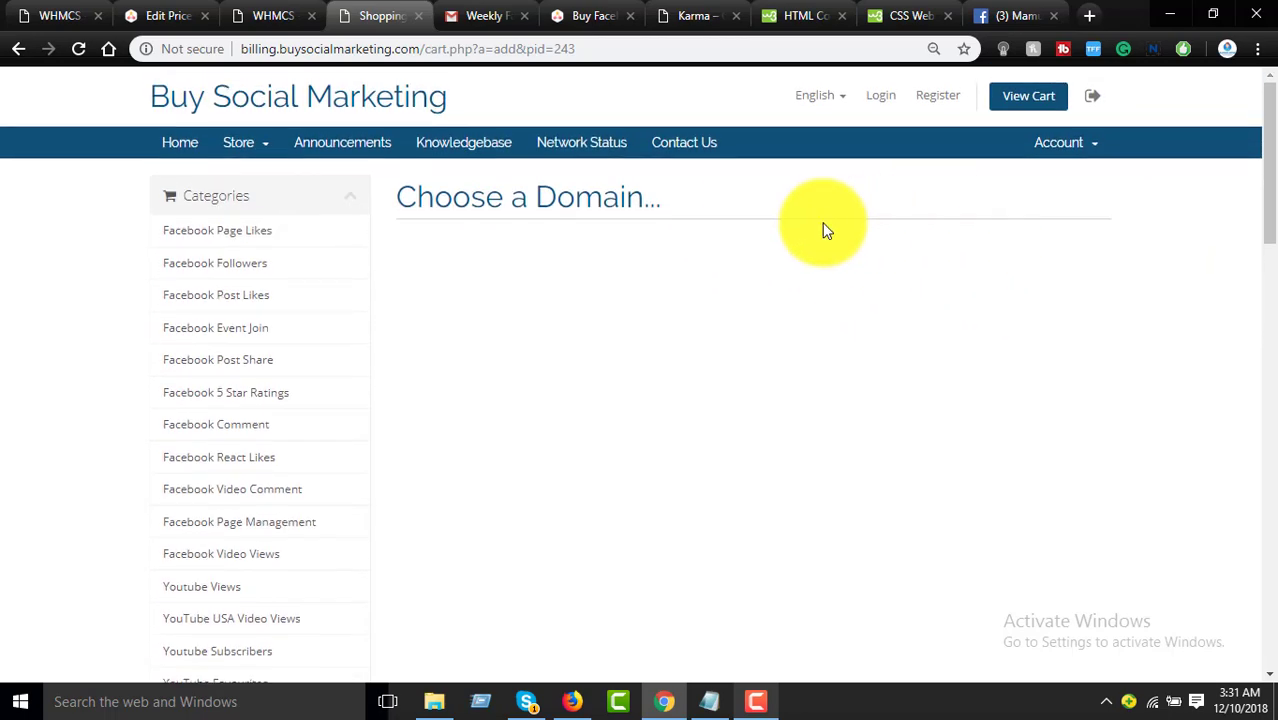
scroll(822, 228, "down", 4)
scroll(882, 251, "up", 4)
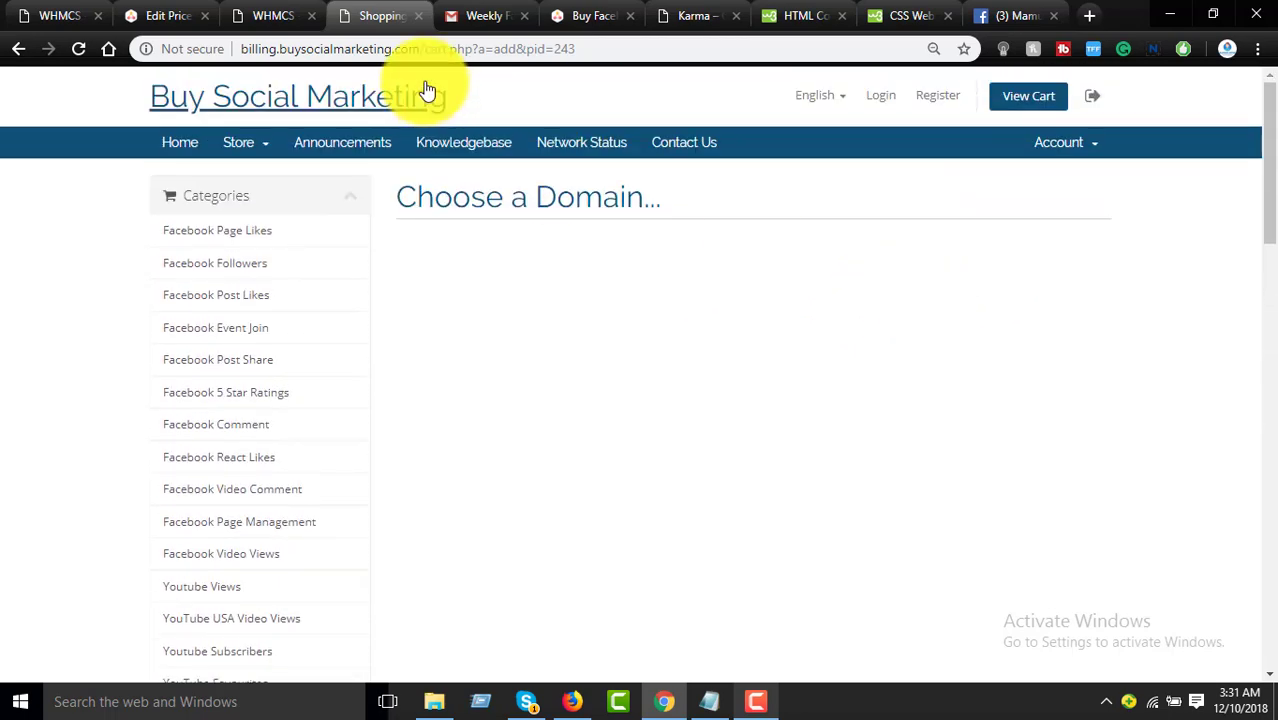
Step: Return to the WHMCS Products/Services list and reopen Design your Facebook Page for editing
left_click(272, 15)
mouse_move(339, 143)
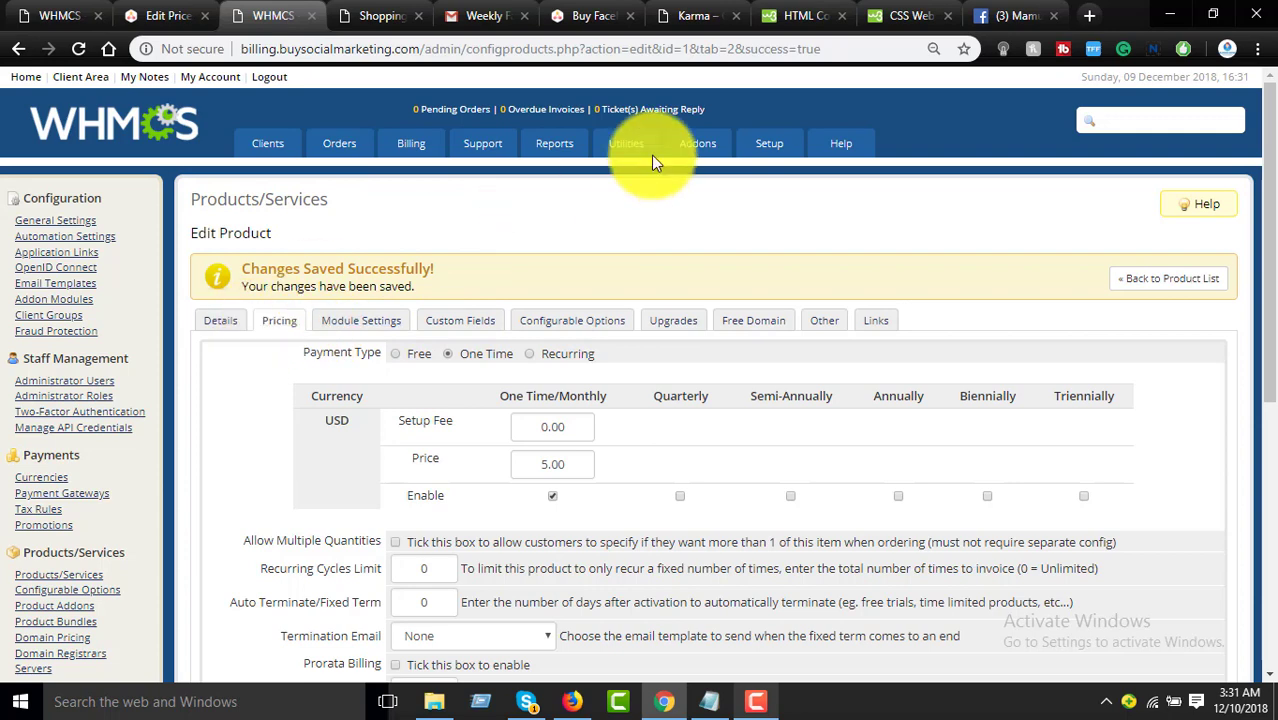
mouse_move(787, 143)
mouse_move(799, 304)
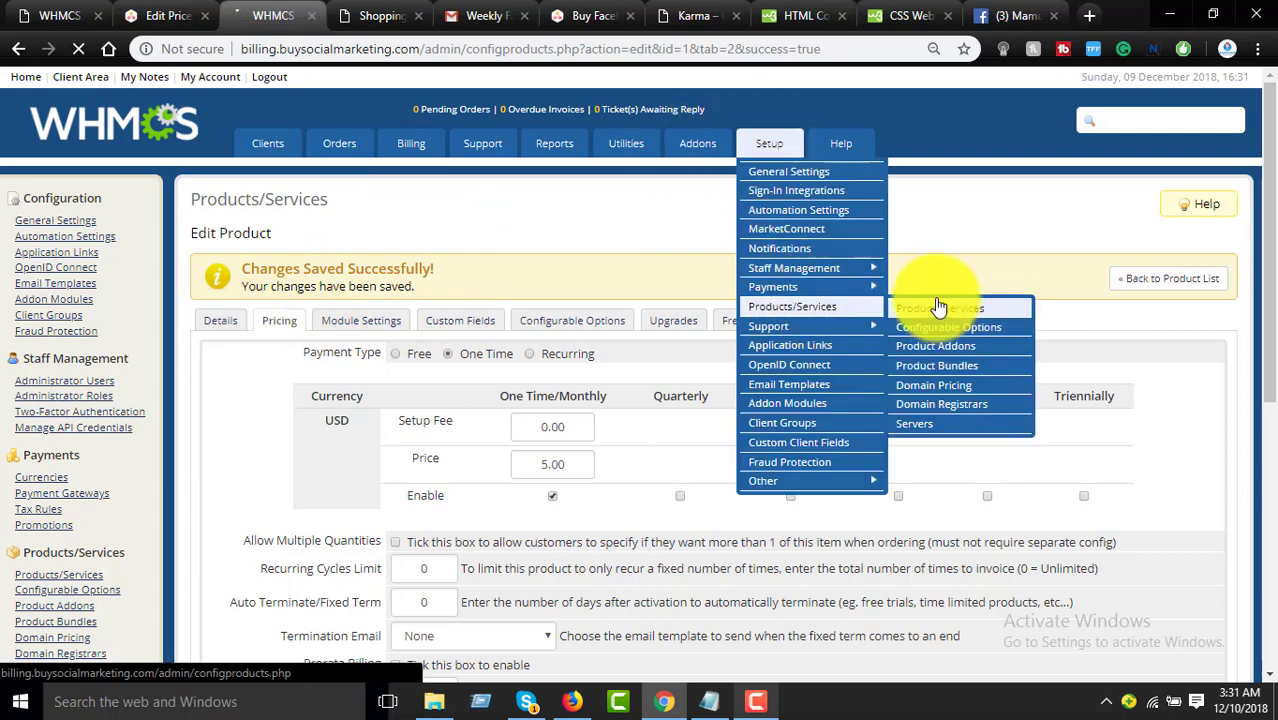
left_click(935, 307)
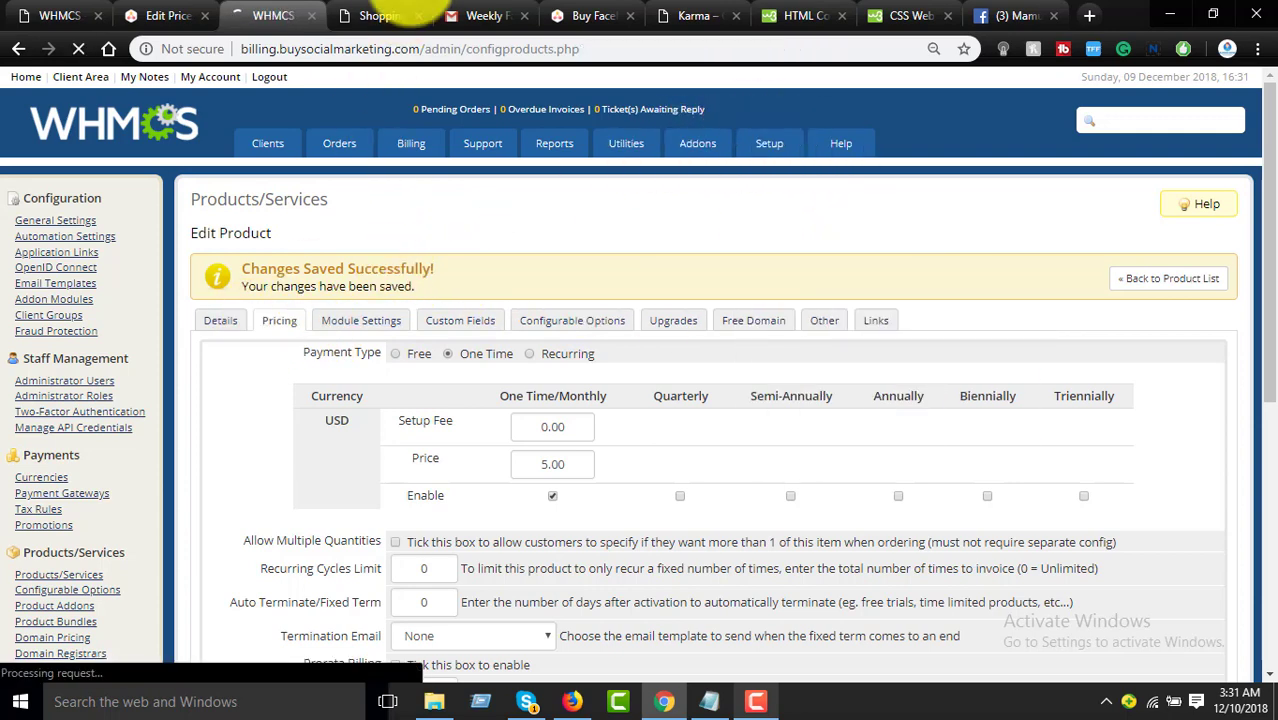
left_click(388, 12)
left_click(271, 12)
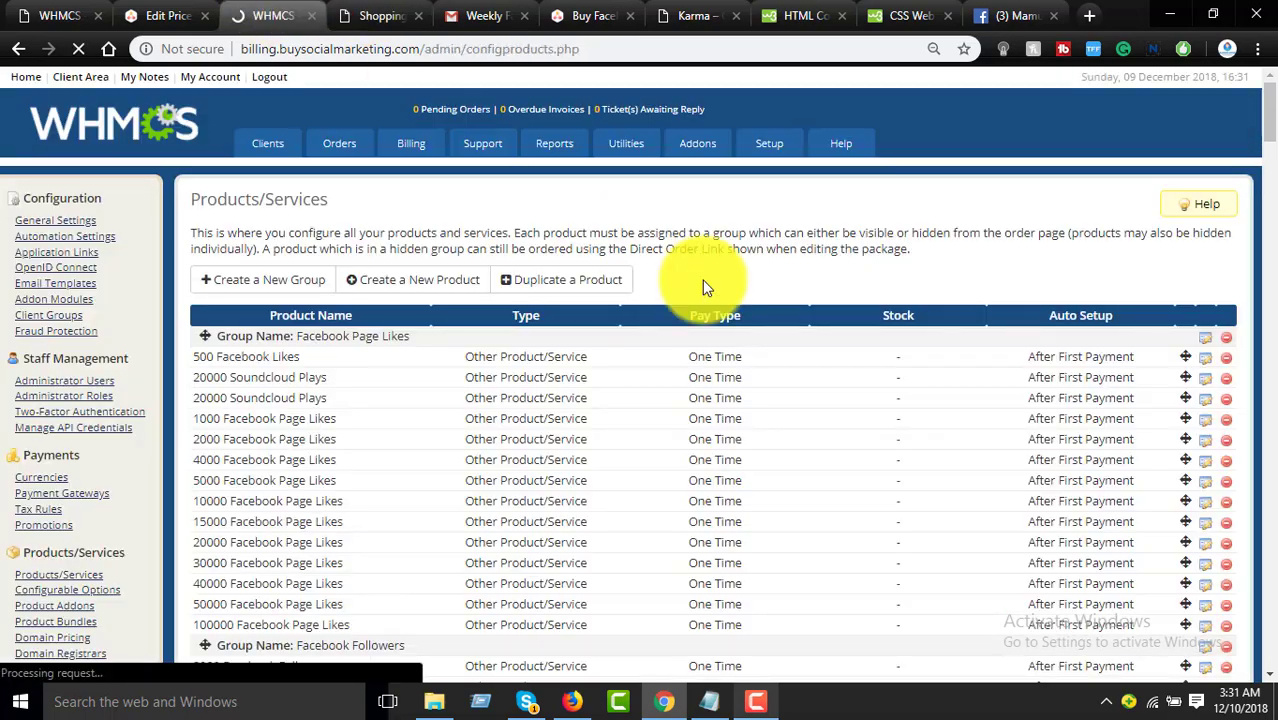
scroll(1160, 360, "down", 2)
scroll(1162, 362, "down", 20)
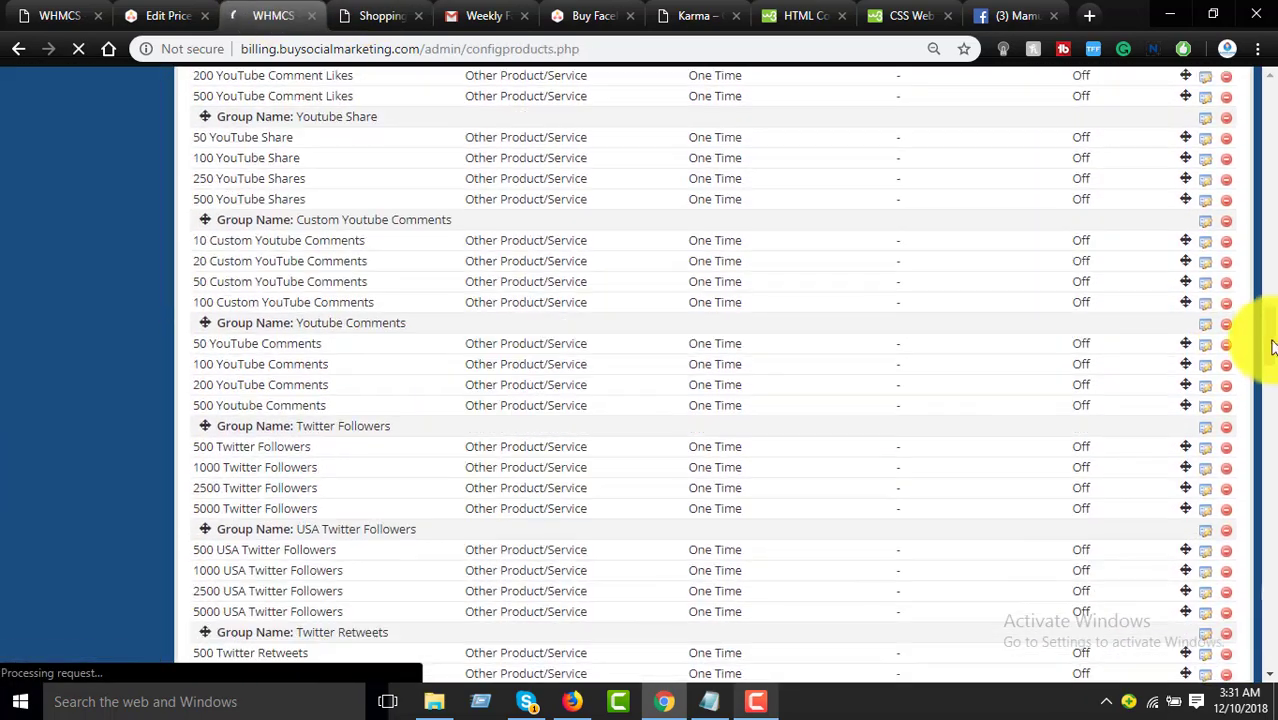
left_click_drag(1272, 342, 1275, 680)
left_click(1204, 615)
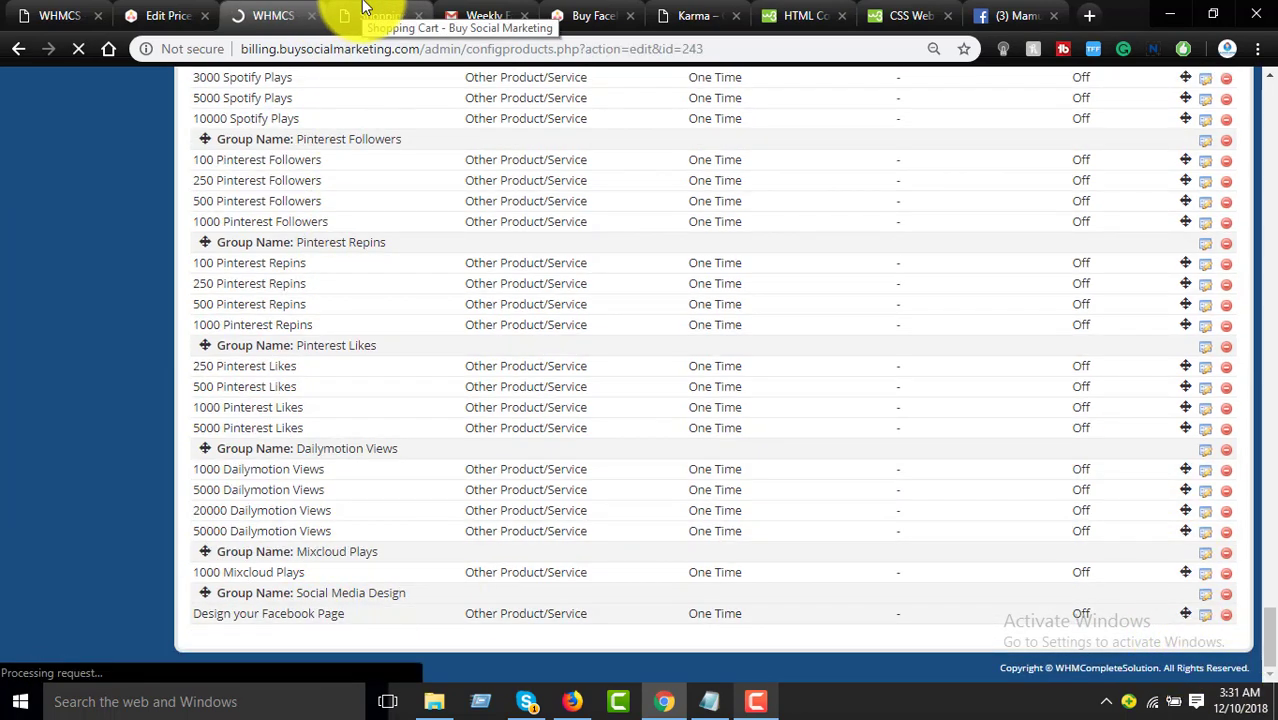
Step: Review the product's details and pricing, save its settings and switch back to its shopping cart page
scroll(536, 339, "down", 2)
scroll(536, 339, "up", 1)
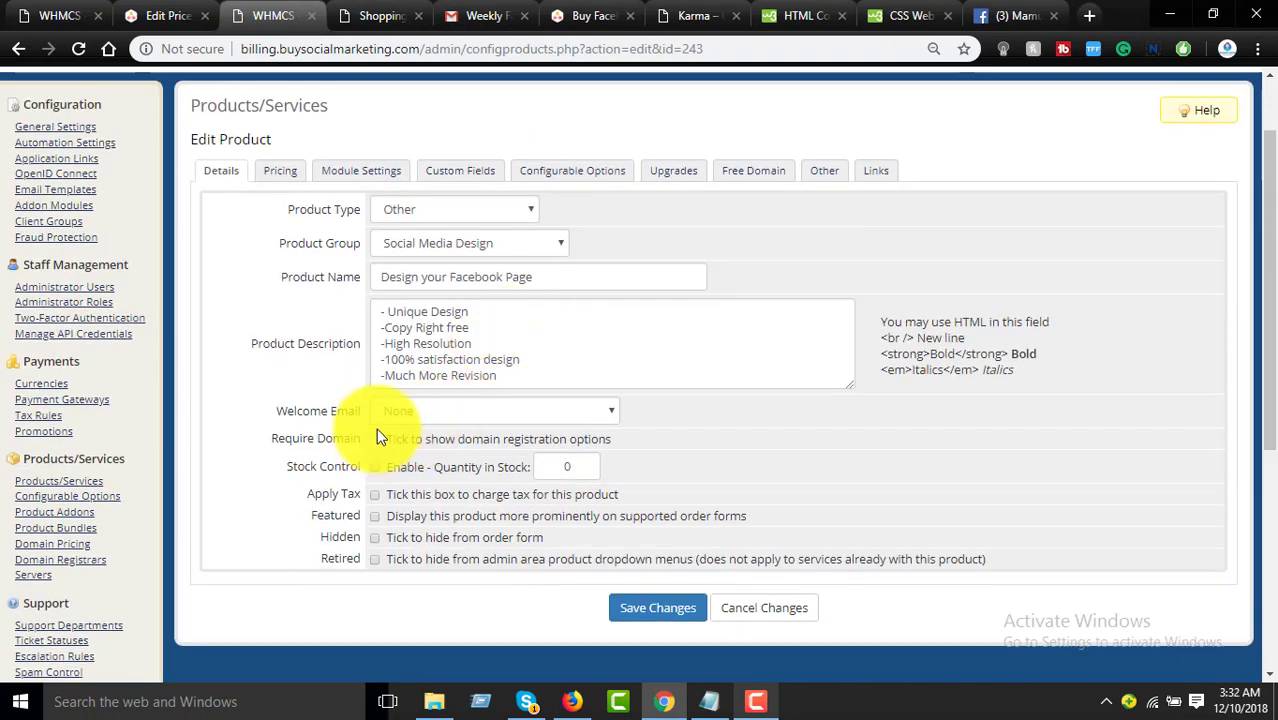
left_click(290, 177)
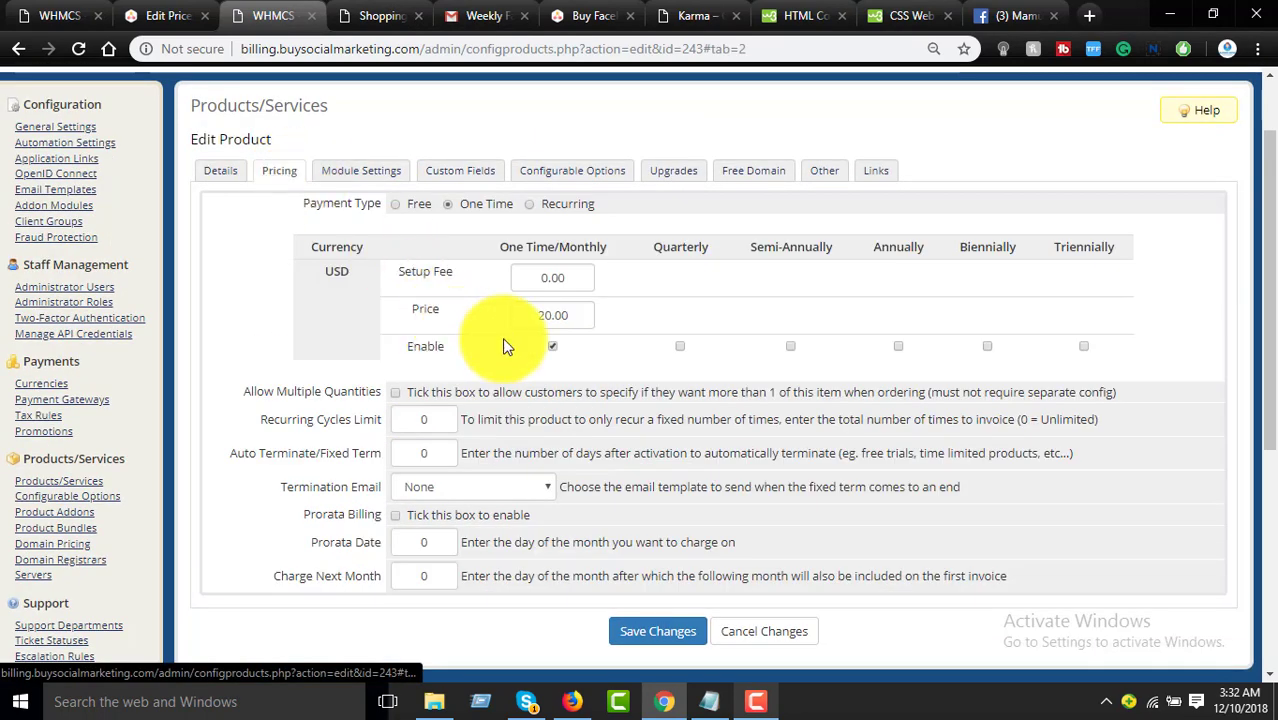
left_click(648, 634)
left_click(380, 15)
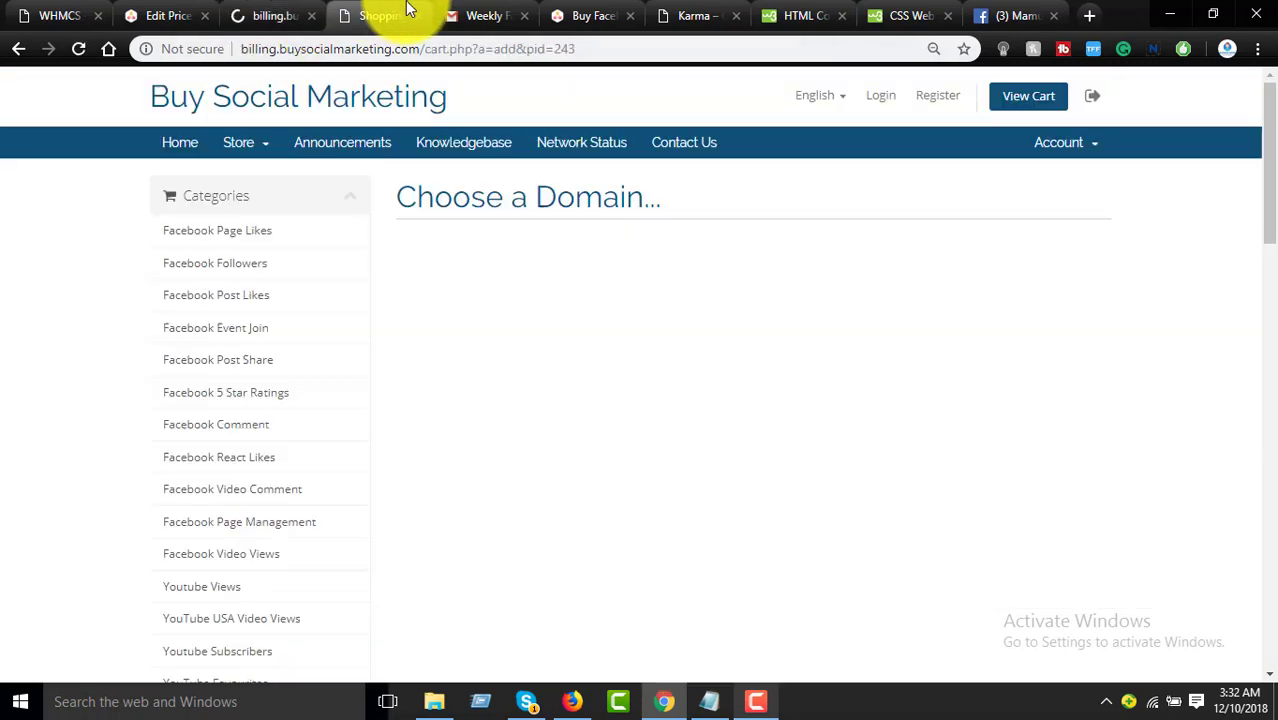
Step: Reload the cart's Choose Your Plan page at cart.php?gid=57 and inspect the Facebook page design plan's order layout
left_click(78, 48)
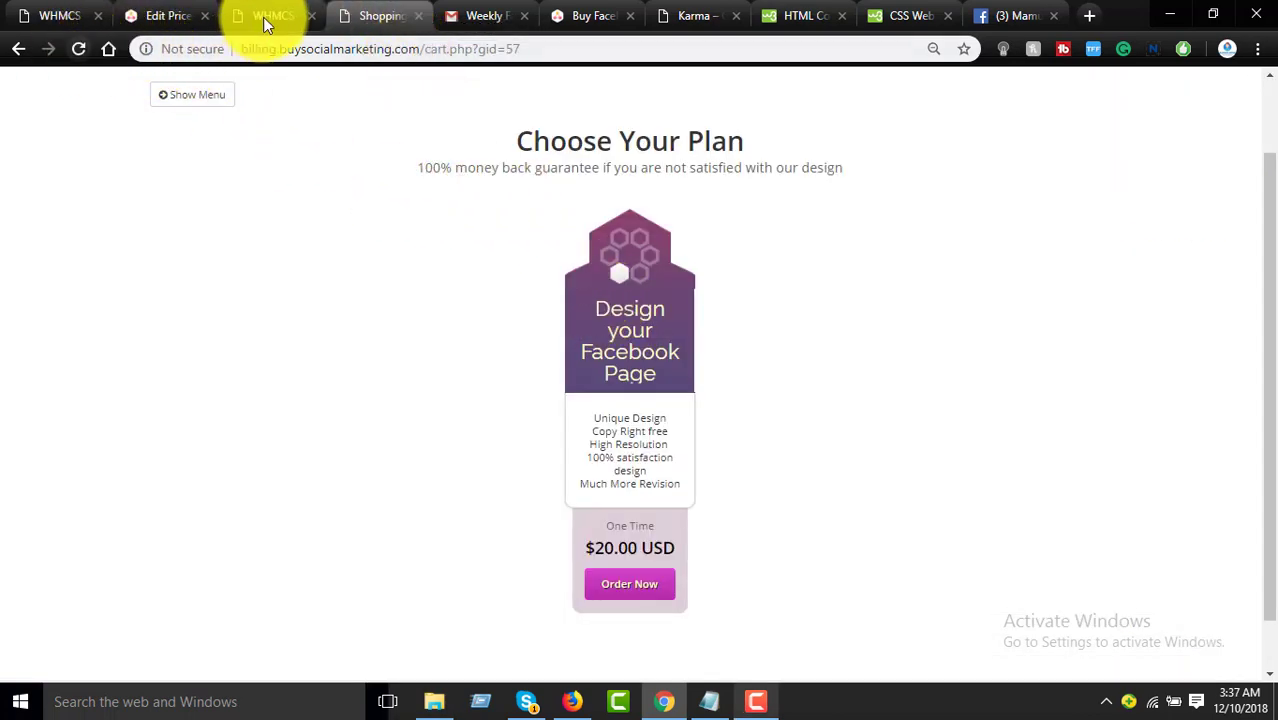
left_click(340, 44)
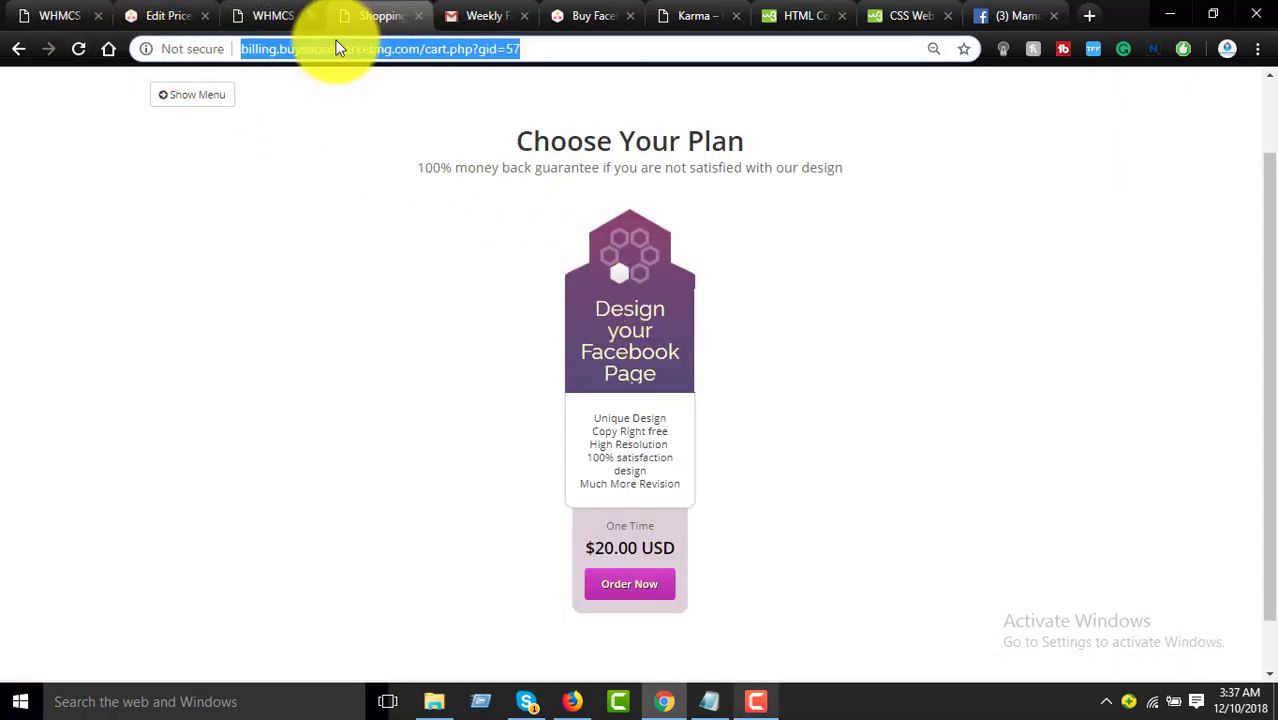
left_click(246, 15)
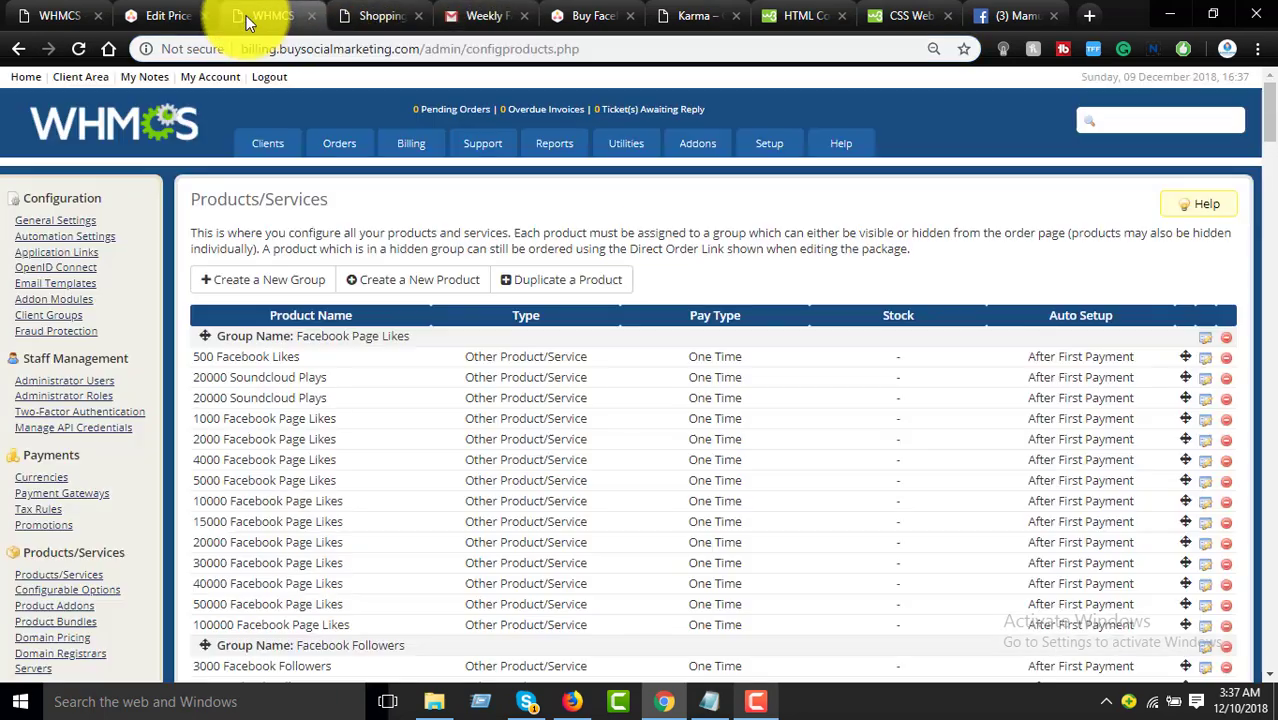
left_click(163, 12)
scroll(345, 320, "down", 3)
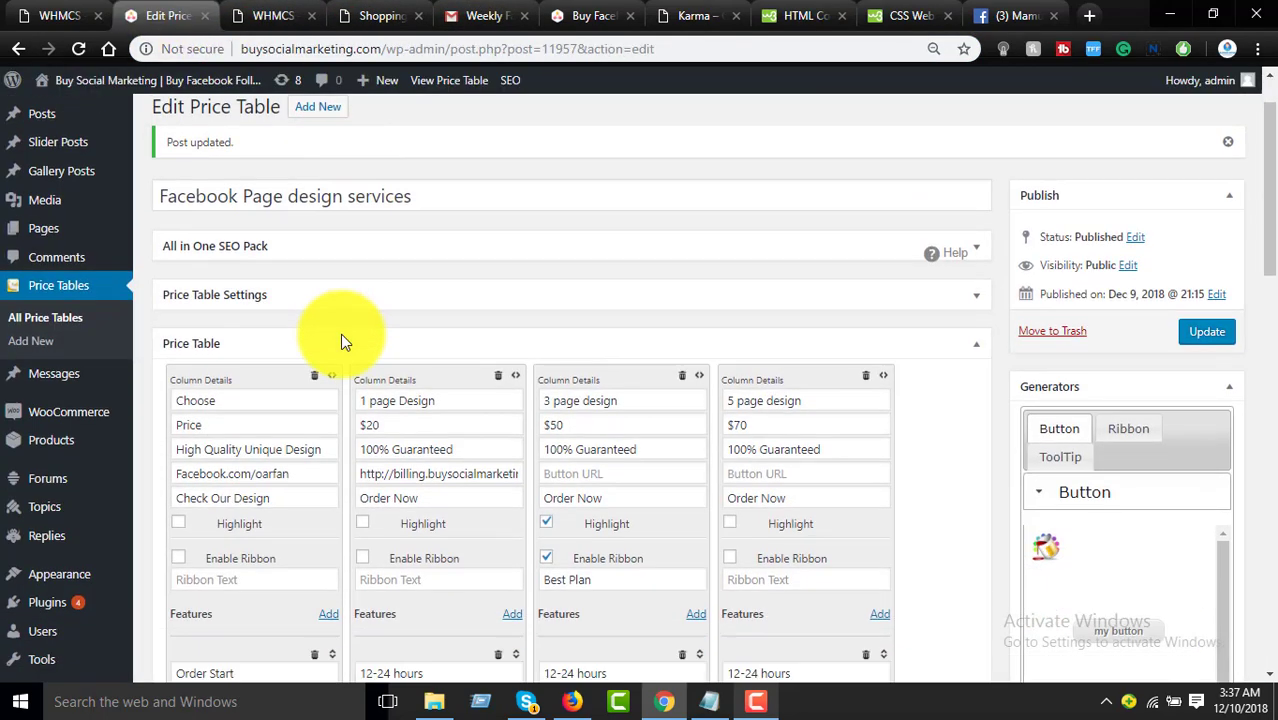
left_click(378, 15)
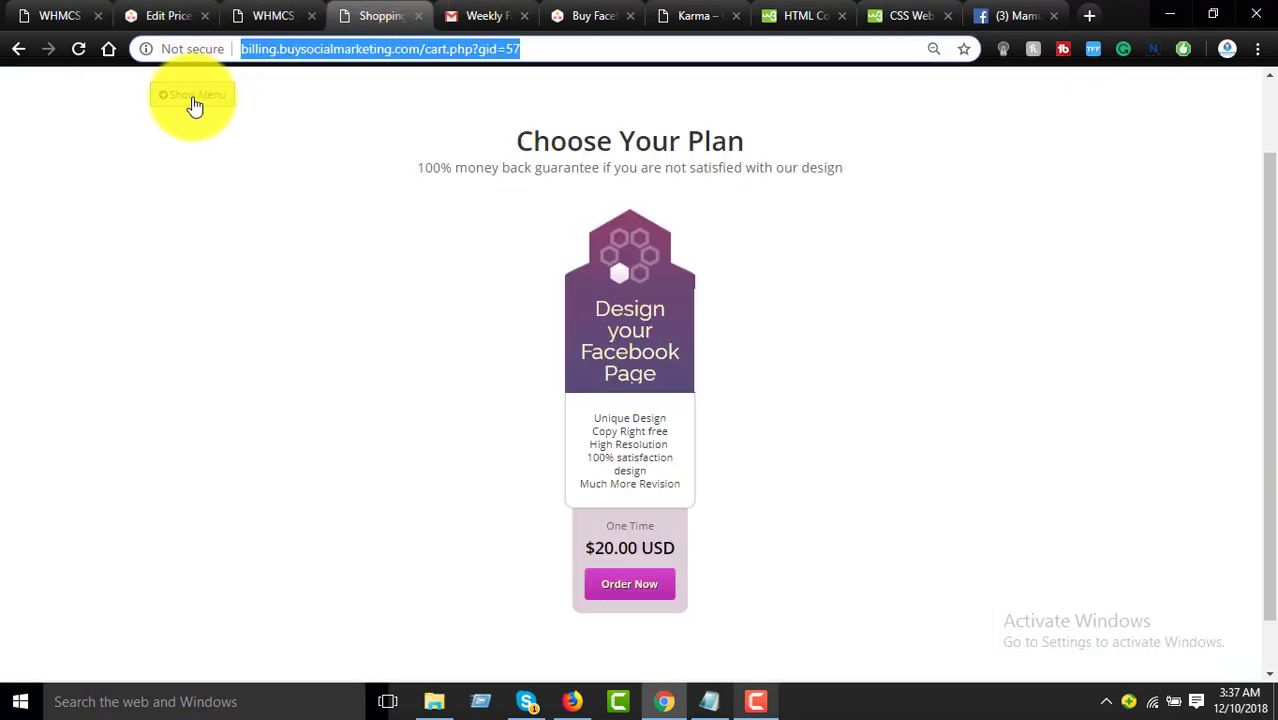
left_click(84, 51)
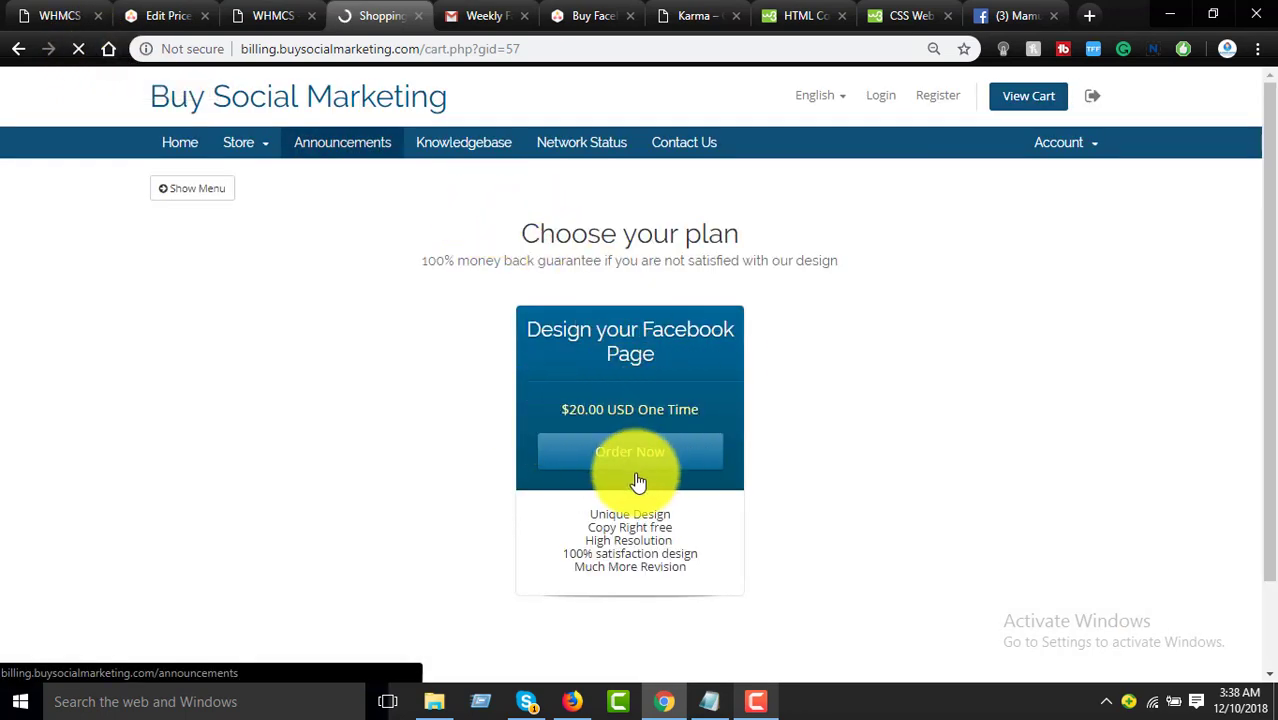
Step: Inspect the 1 page Design column's button URL in the Facebook Page design services price table
left_click(258, 12)
left_click(380, 12)
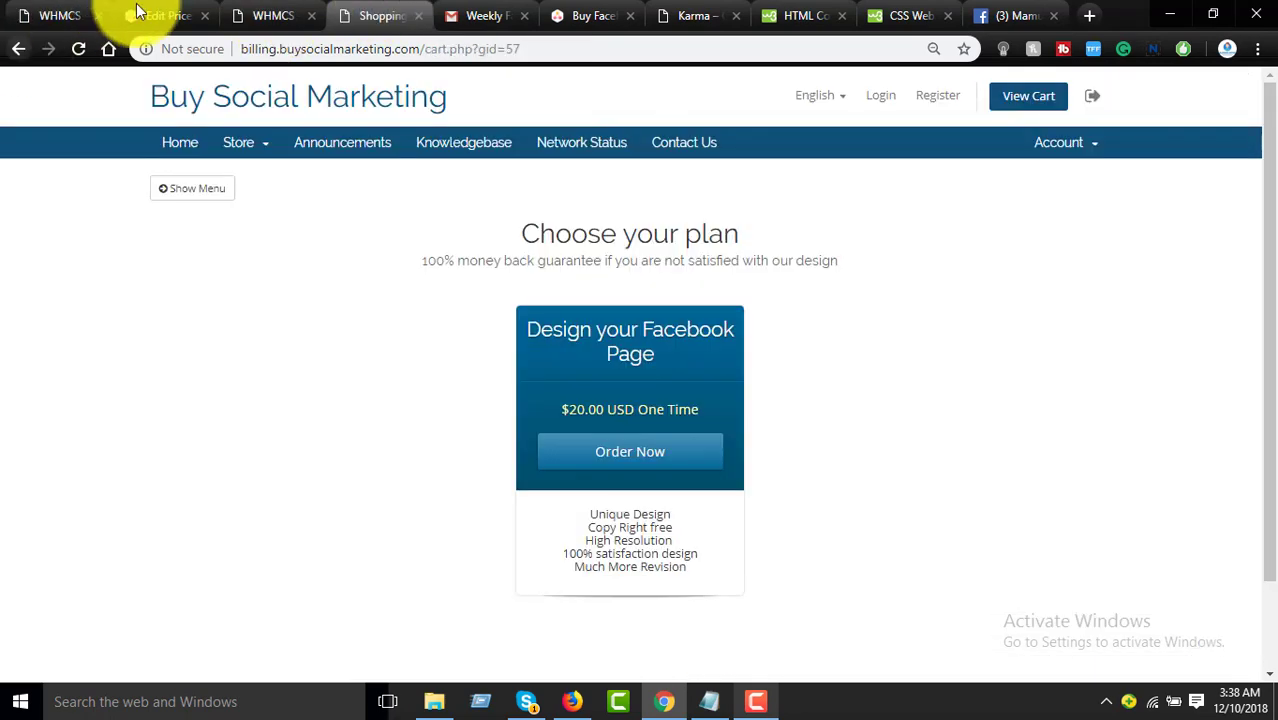
left_click(70, 14)
left_click(200, 16)
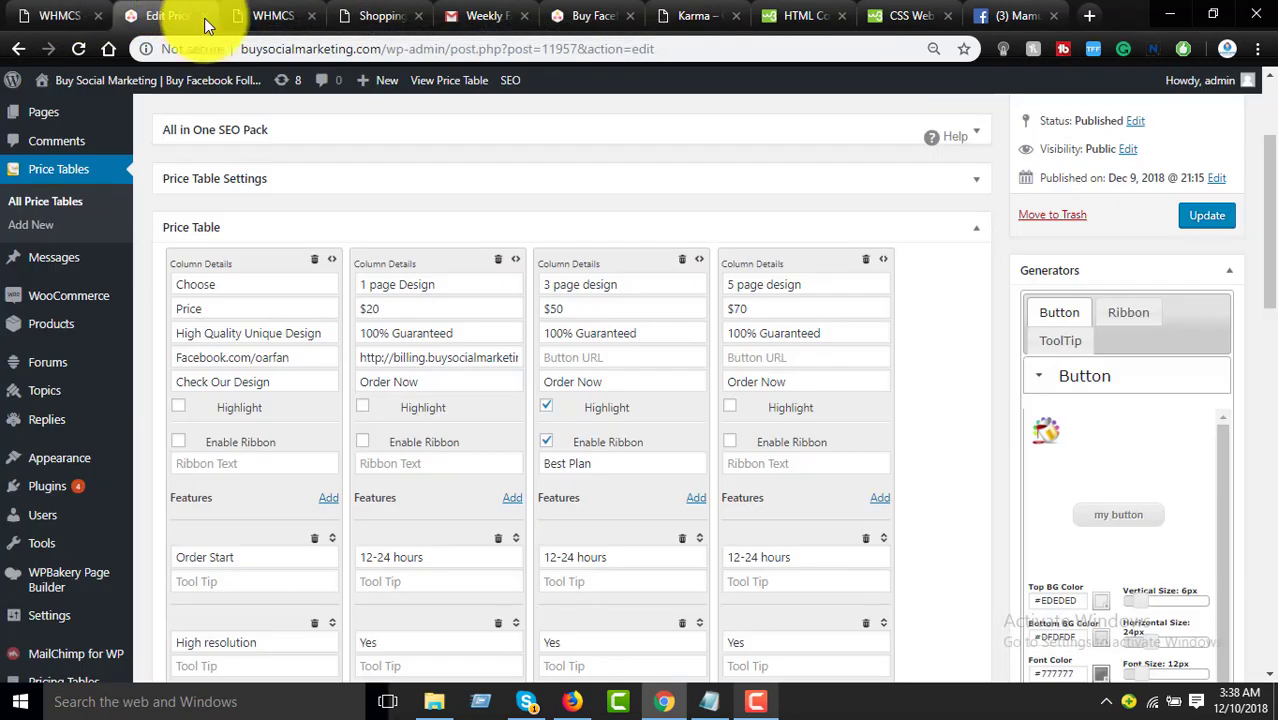
scroll(491, 314, "down", 2)
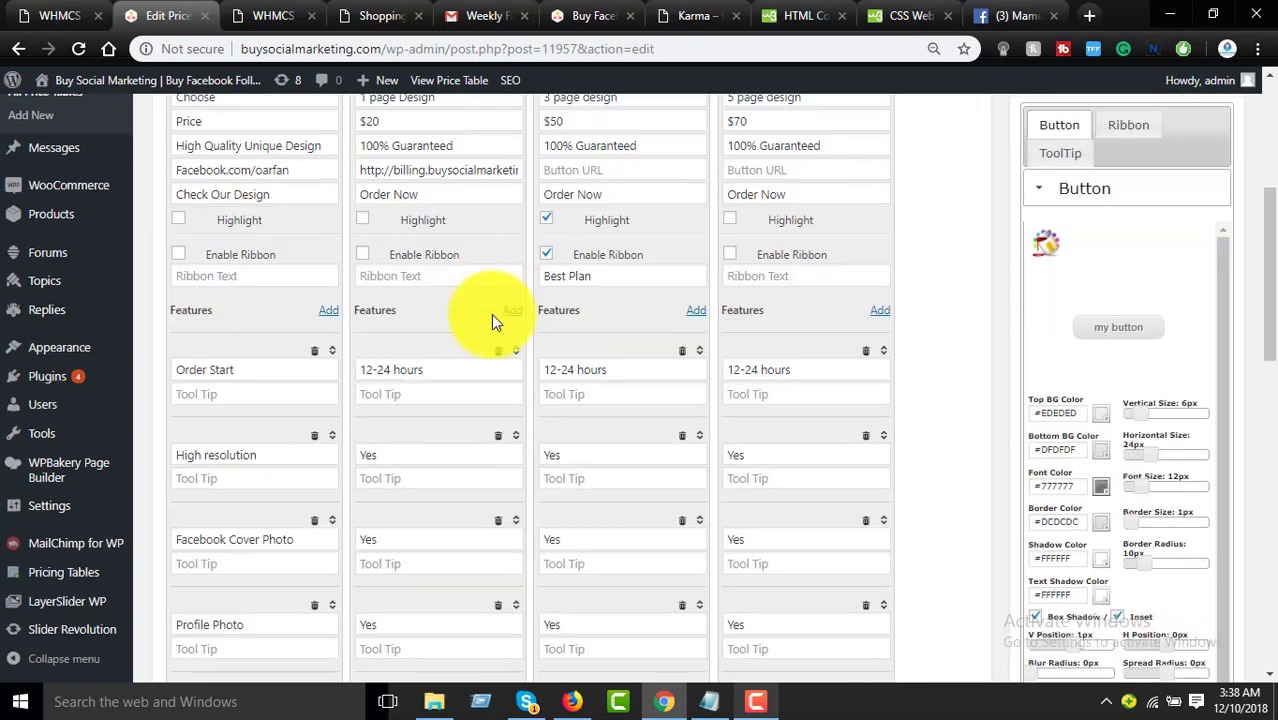
left_click(404, 170)
scroll(416, 194, "up", 4)
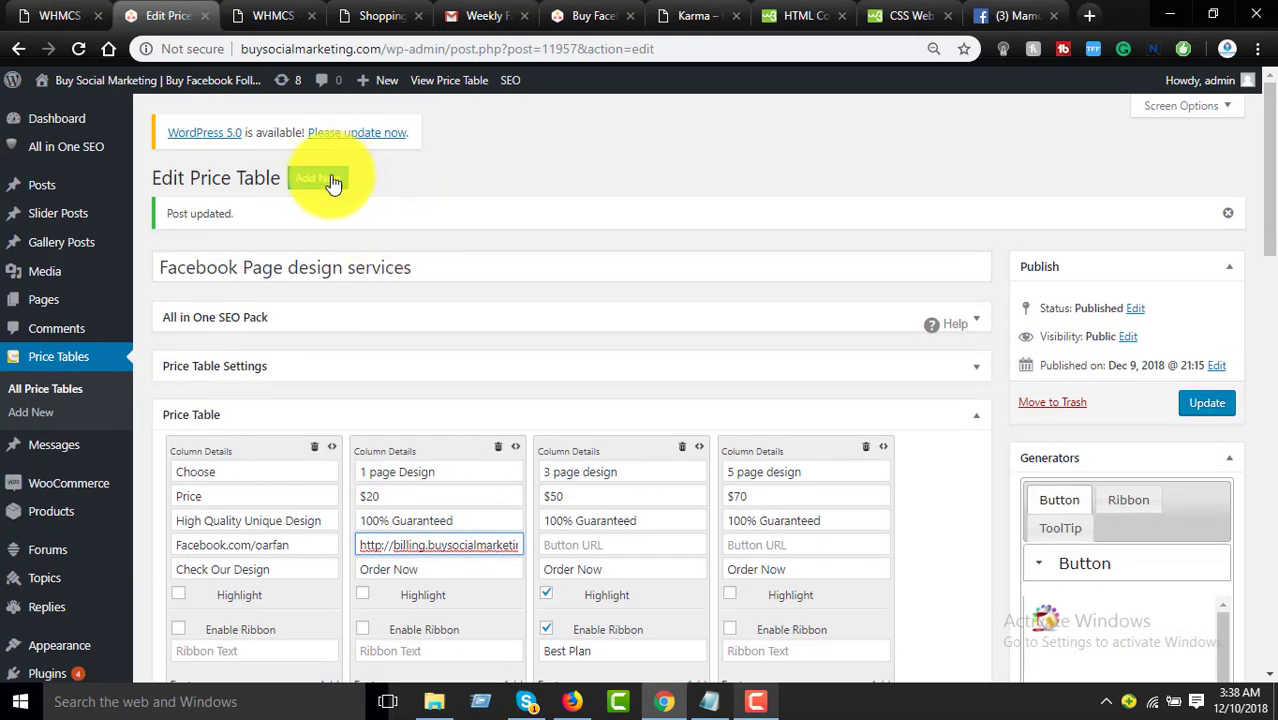
scroll(280, 204, "down", 1)
scroll(257, 184, "up", 1)
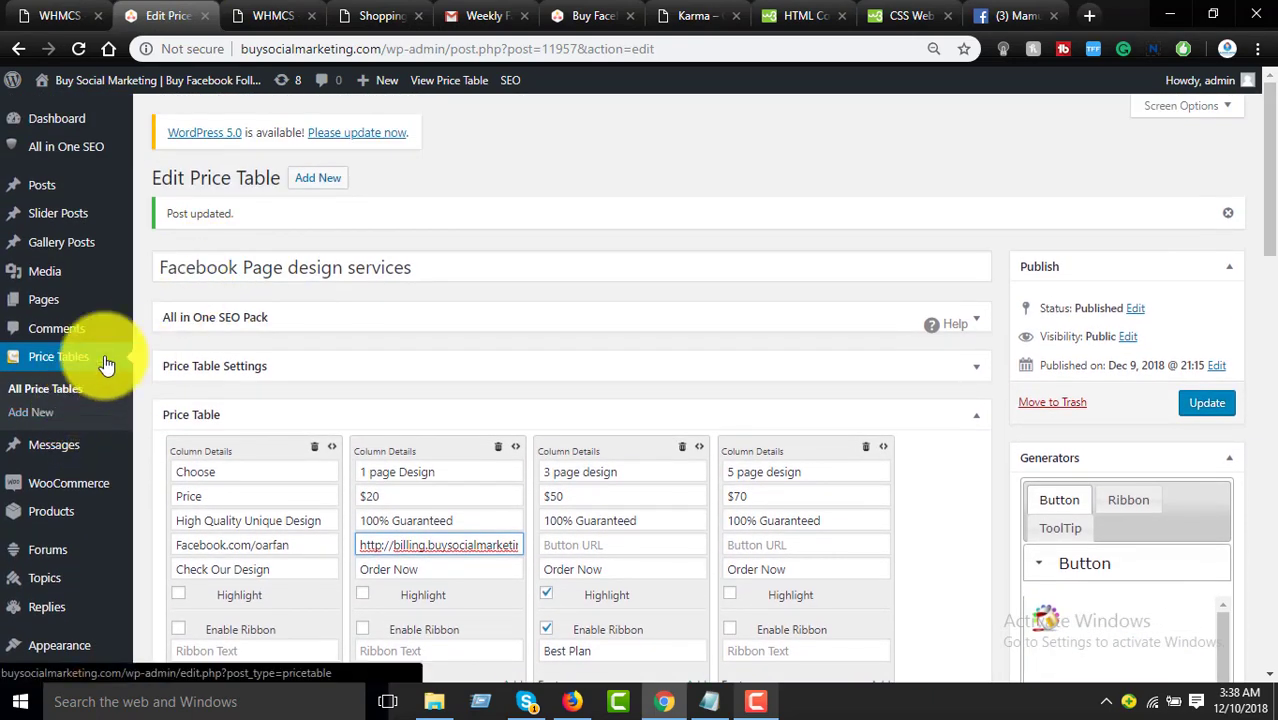
Step: Load the buysocialmarketing.com home page in place of the cart page and look through its menus and sections
left_click(368, 15)
left_click(358, 48)
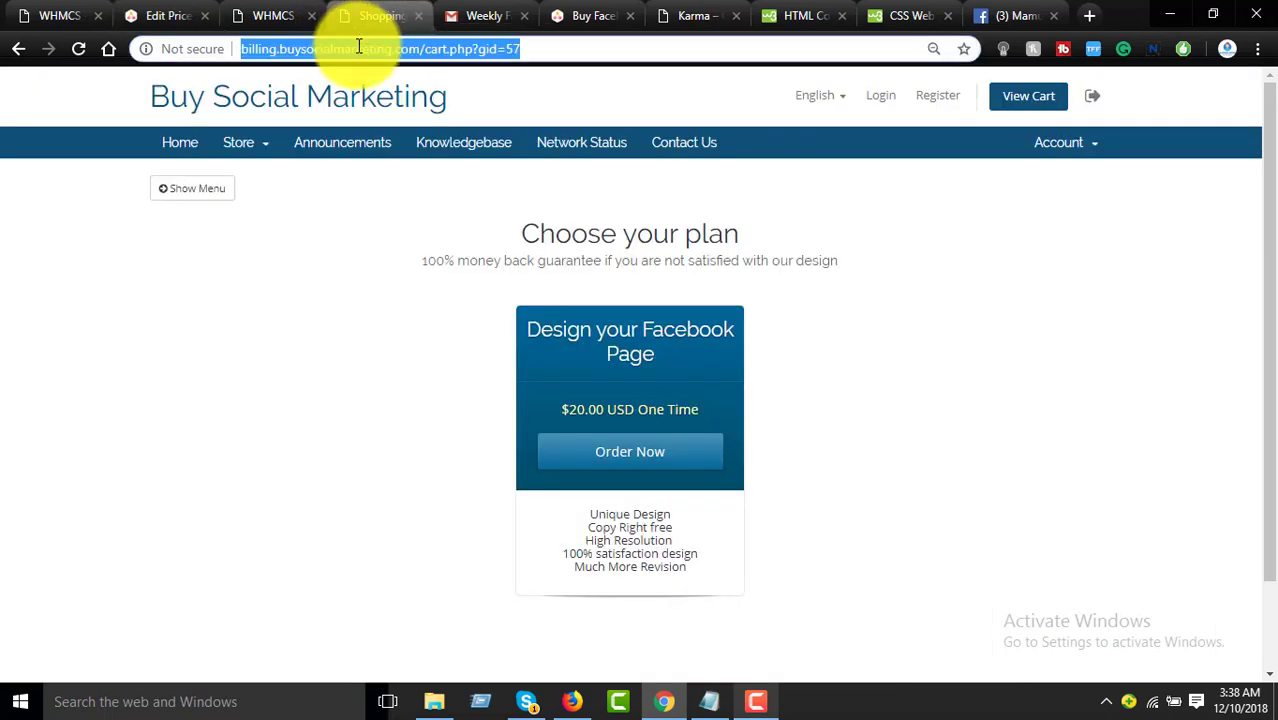
type("bu")
key("Return")
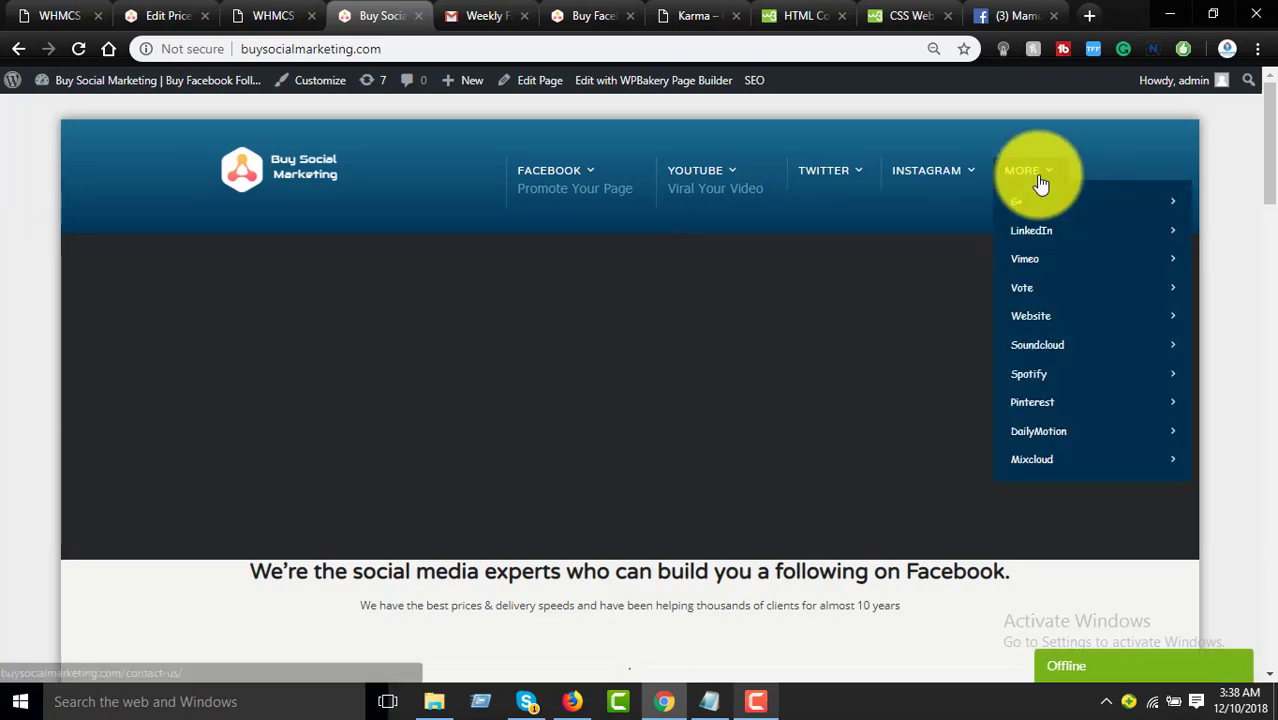
scroll(670, 480, "down", 3)
scroll(670, 472, "down", 8)
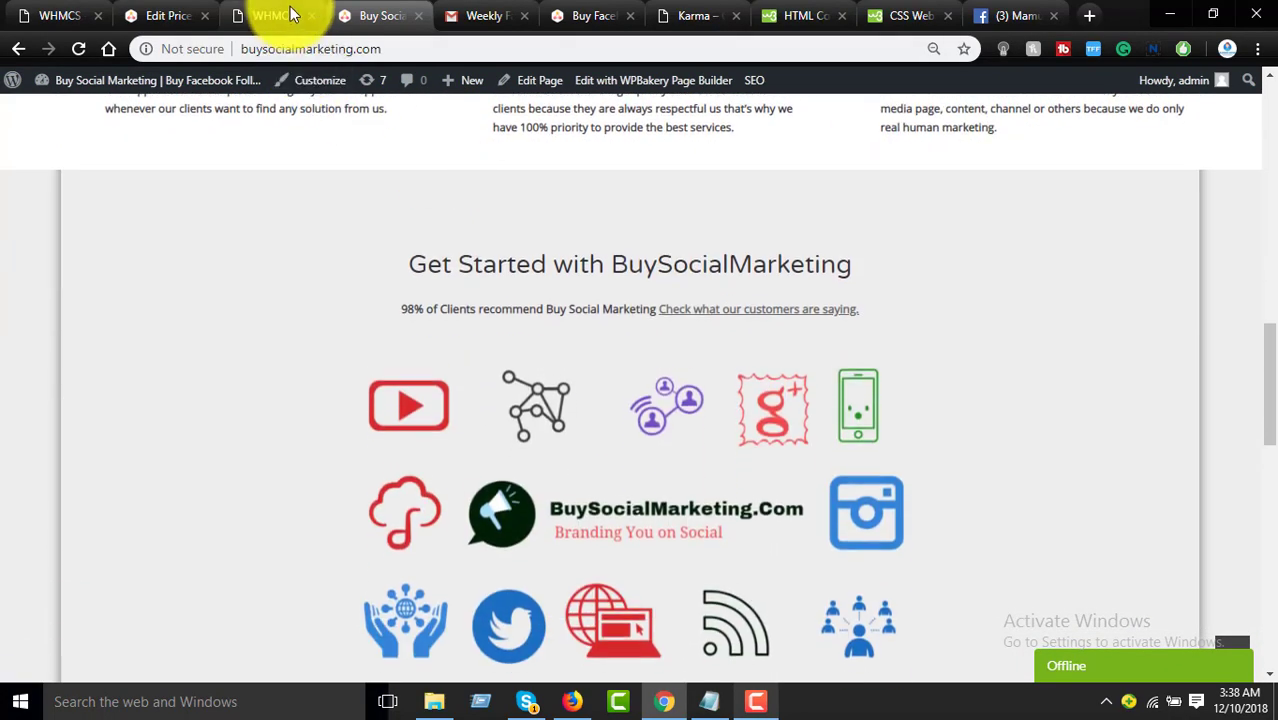
Step: From the WordPress price table editor, open the list of all website pages in a new tab
left_click(290, 14)
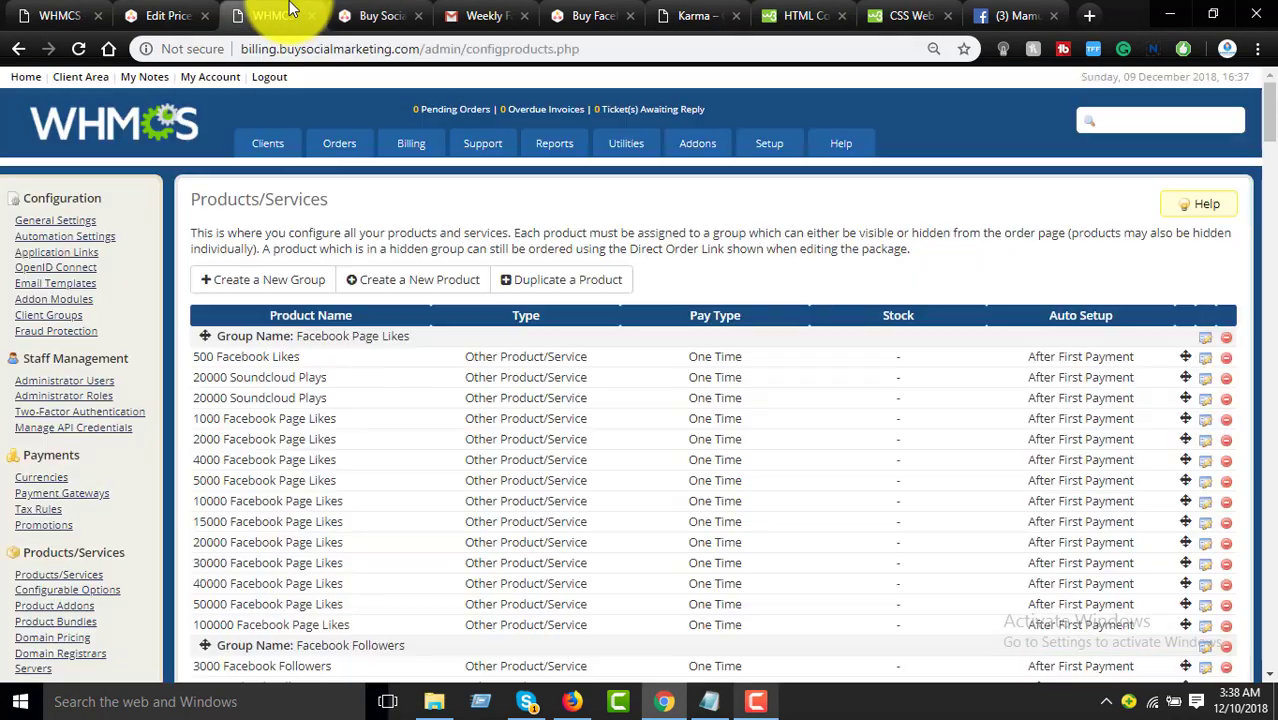
left_click(187, 14)
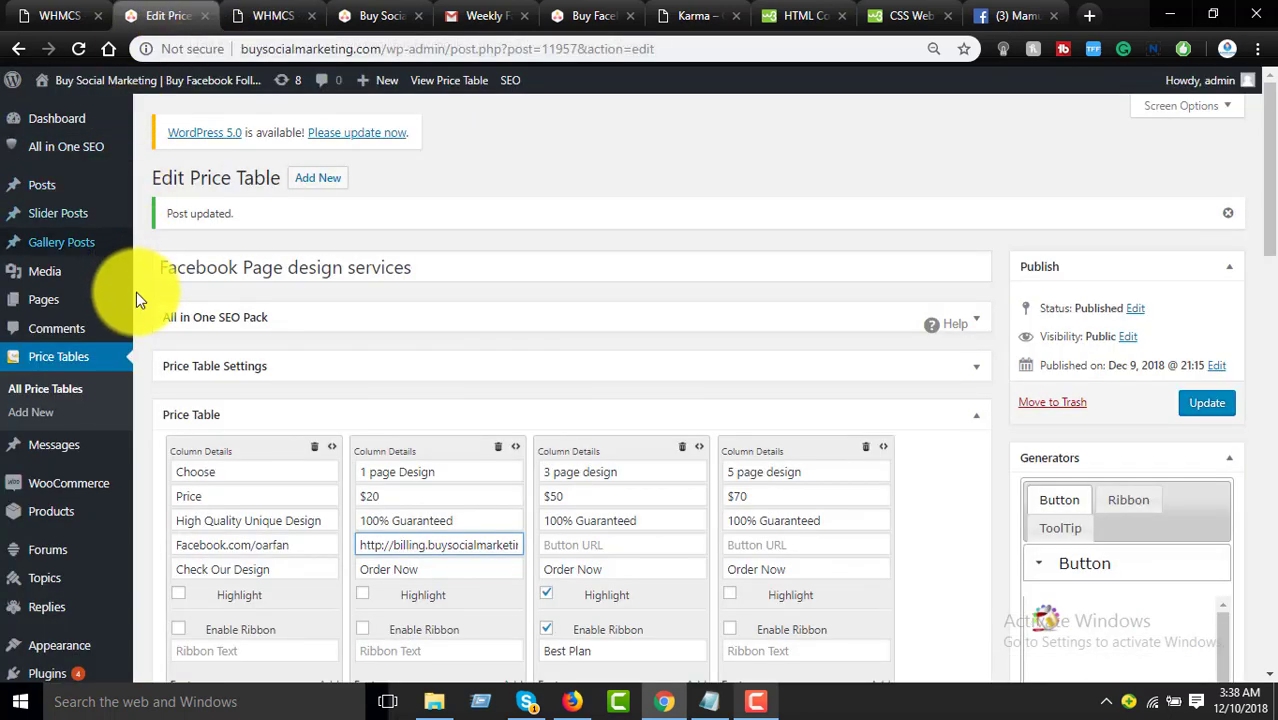
scroll(134, 322, "down", 1)
scroll(134, 322, "down", 1)
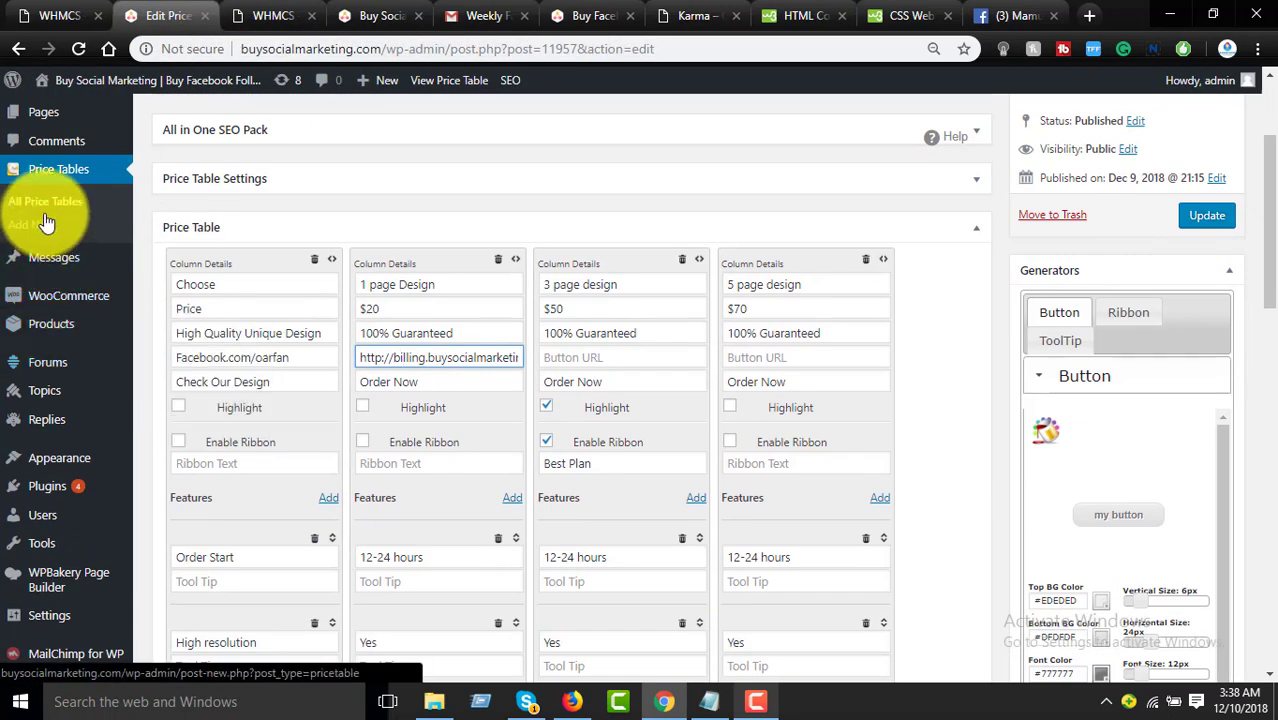
mouse_move(58, 125)
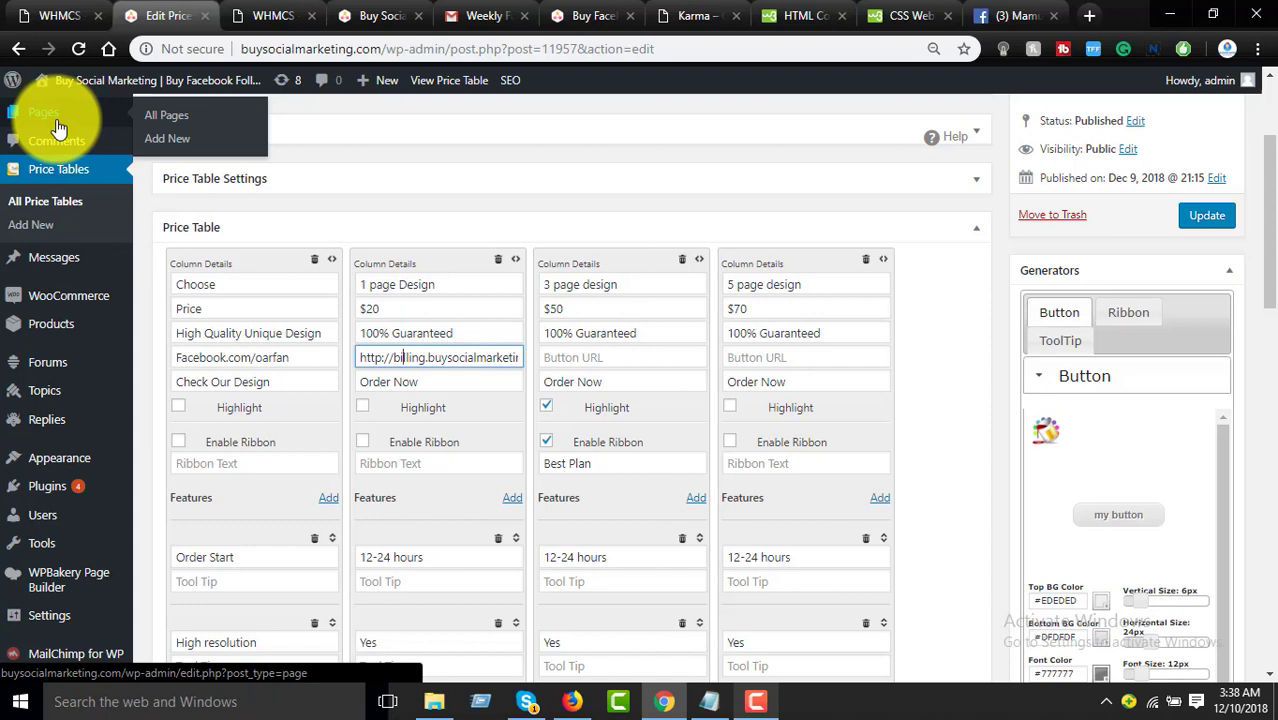
right_click(166, 116)
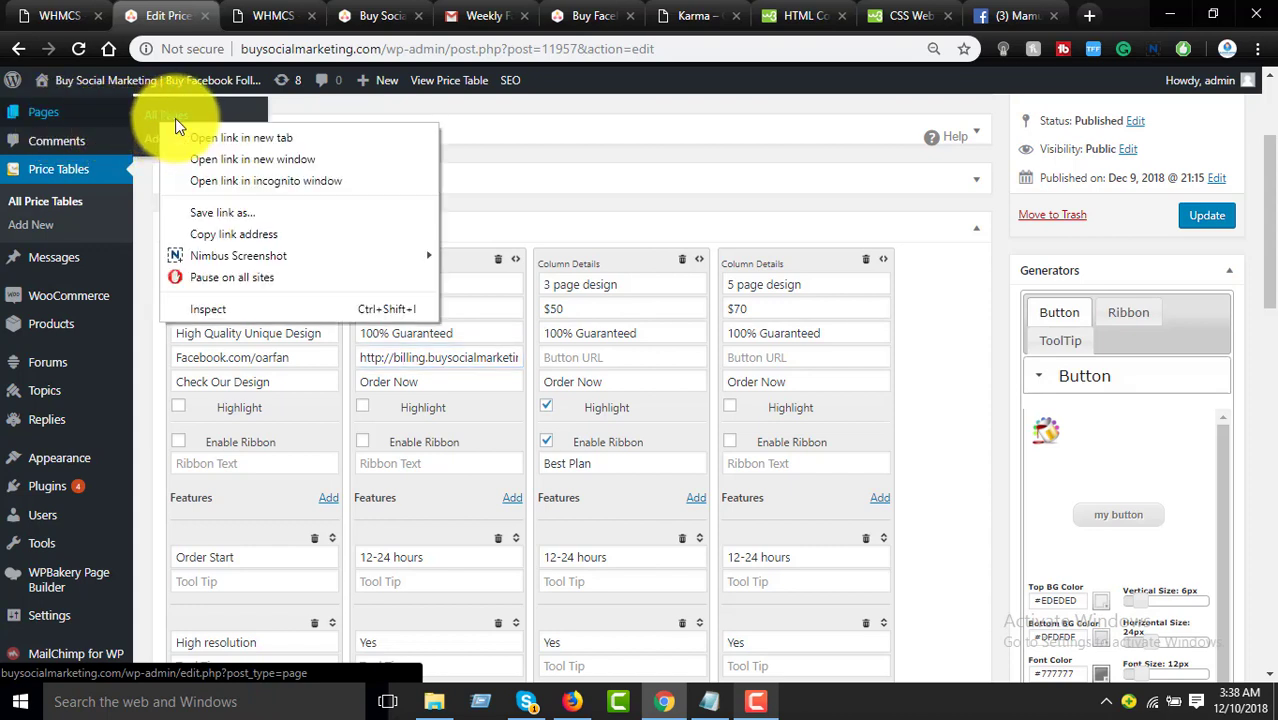
left_click(182, 137)
left_click(318, 10)
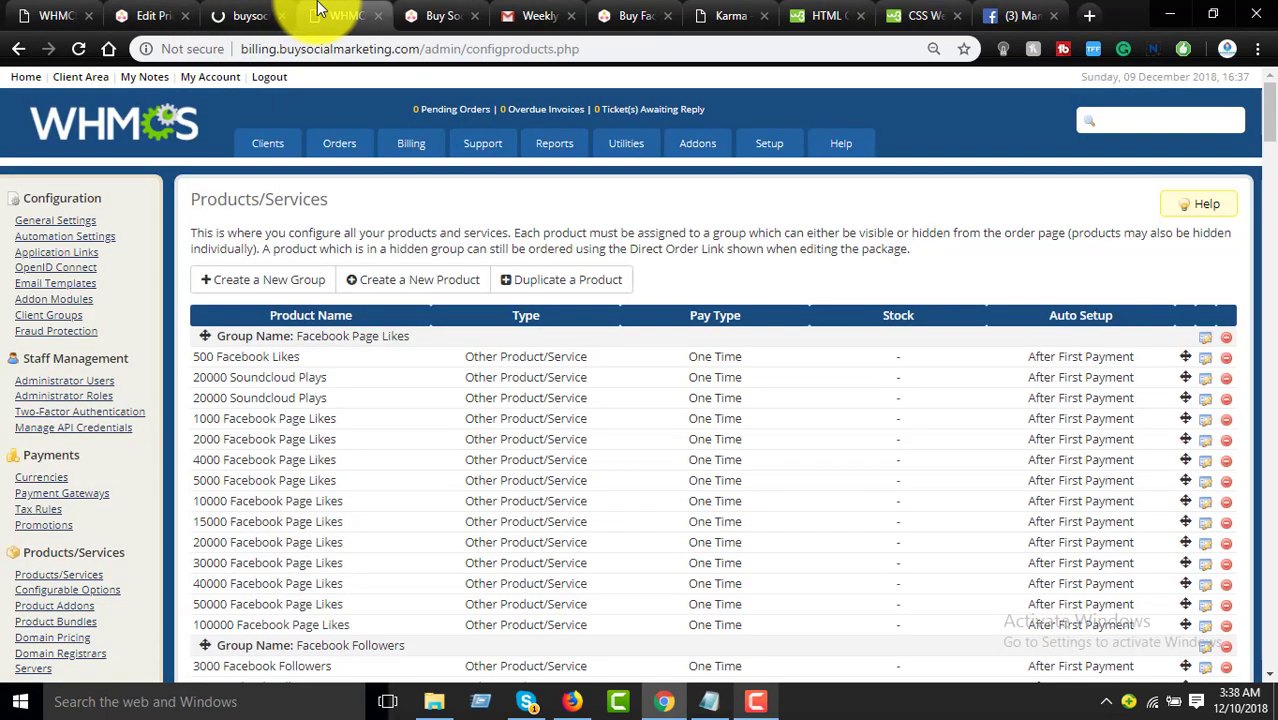
left_click(228, 10)
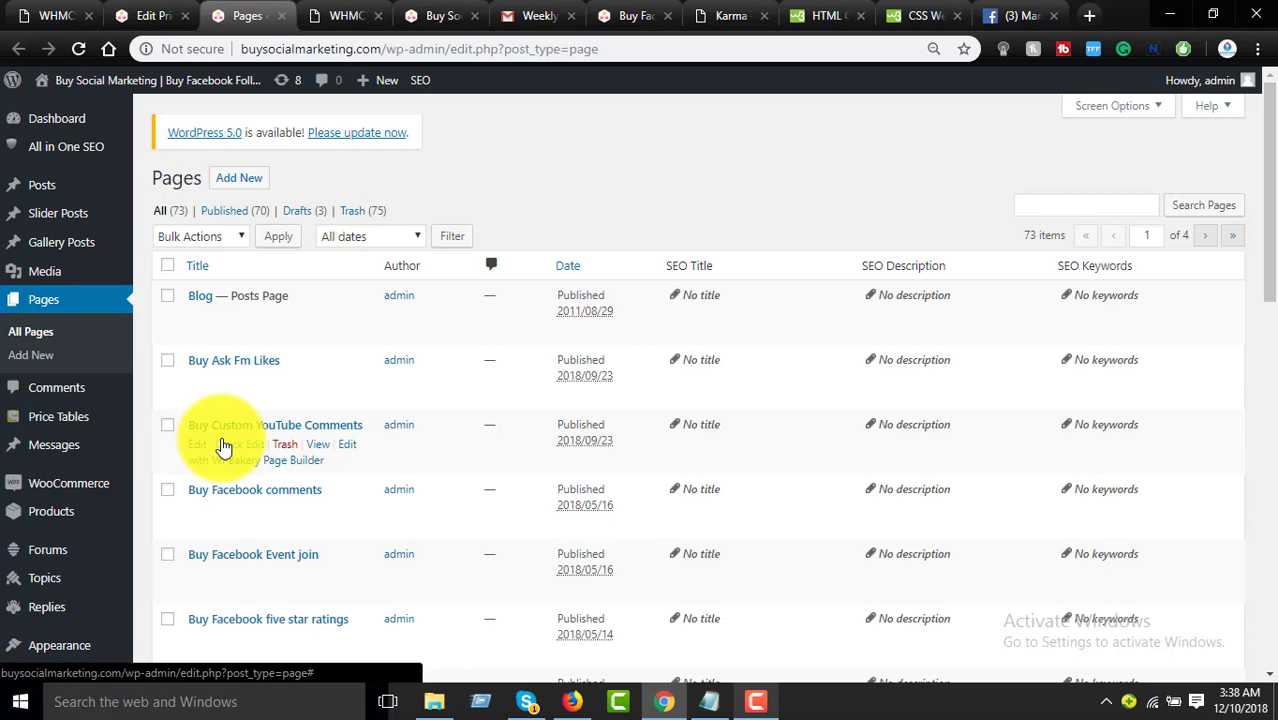
Step: Search the website pages for "social media" and "design", and open Design your Facebook Page for editing
scroll(690, 449, "down", 6)
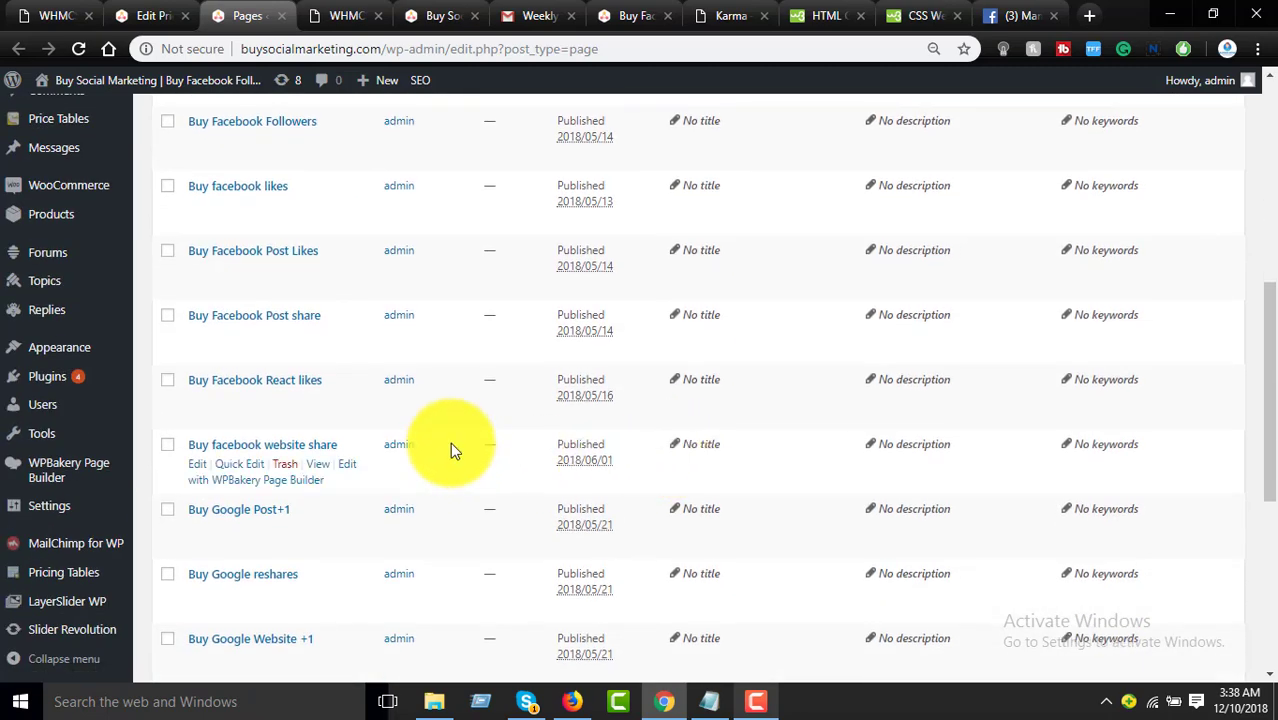
scroll(451, 448, "down", 4)
scroll(471, 443, "up", 6)
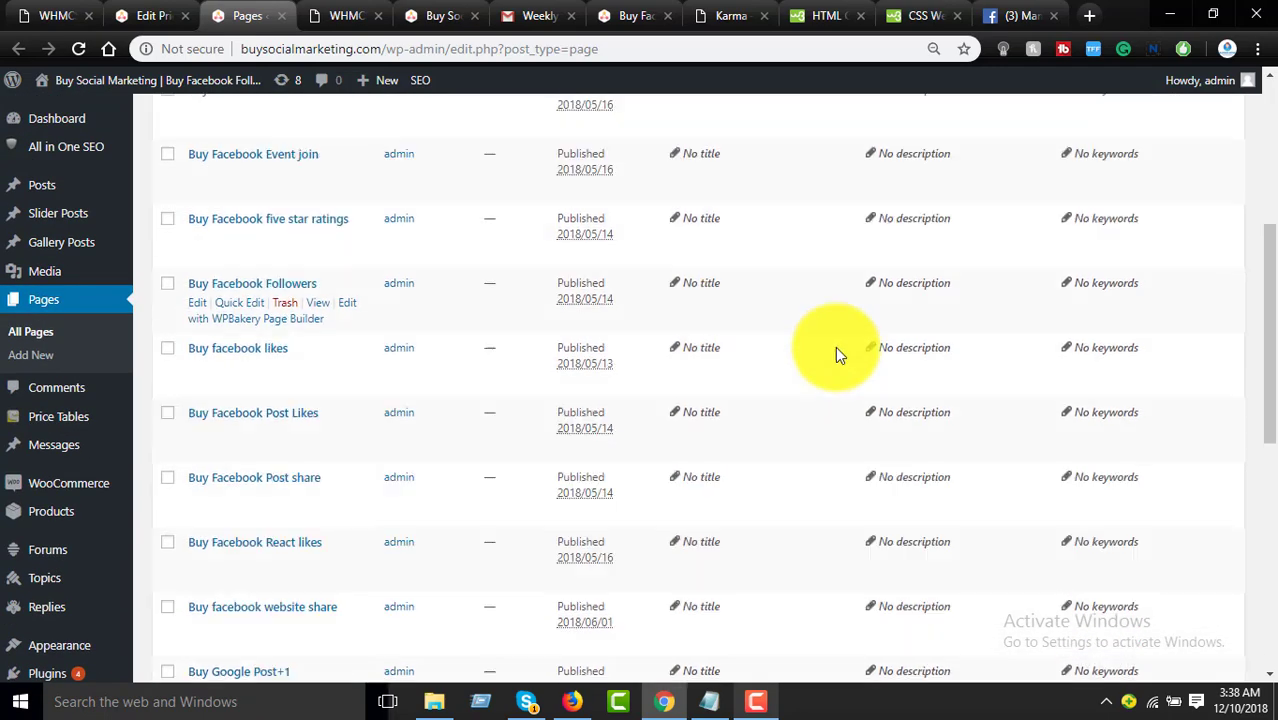
scroll(835, 346, "up", 4)
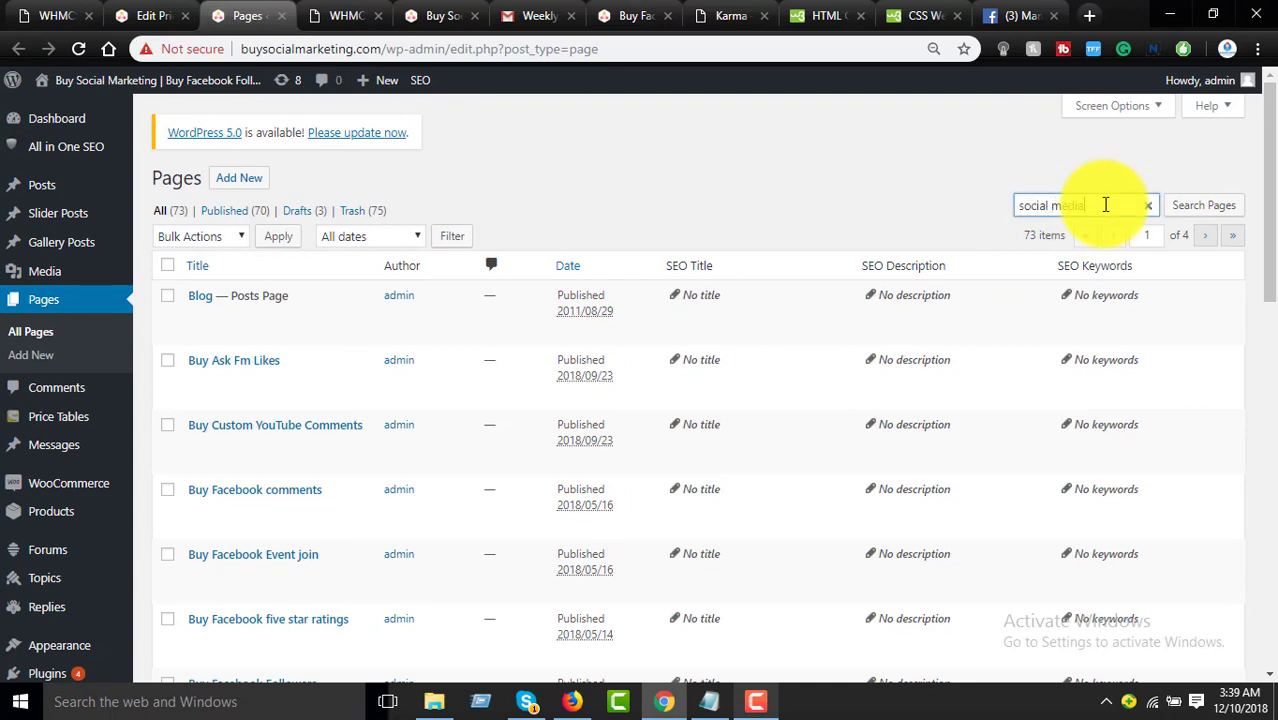
key("Return")
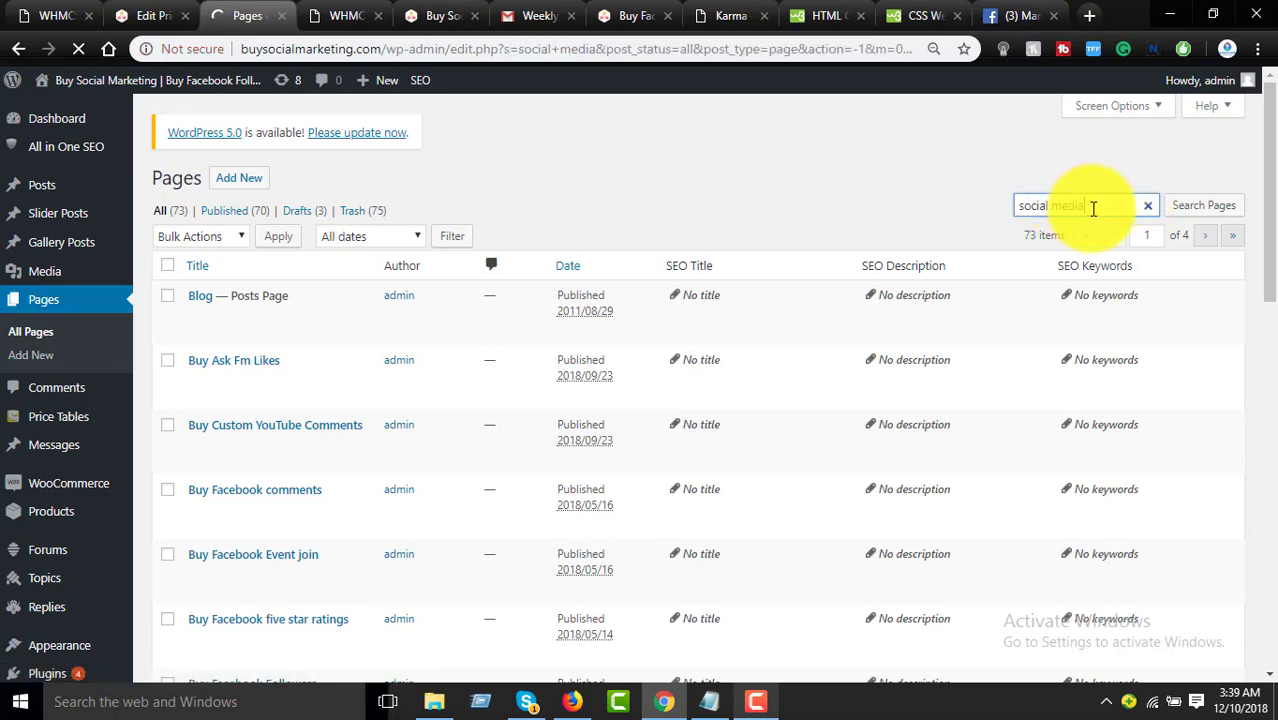
left_click_drag(1101, 208, 1020, 208)
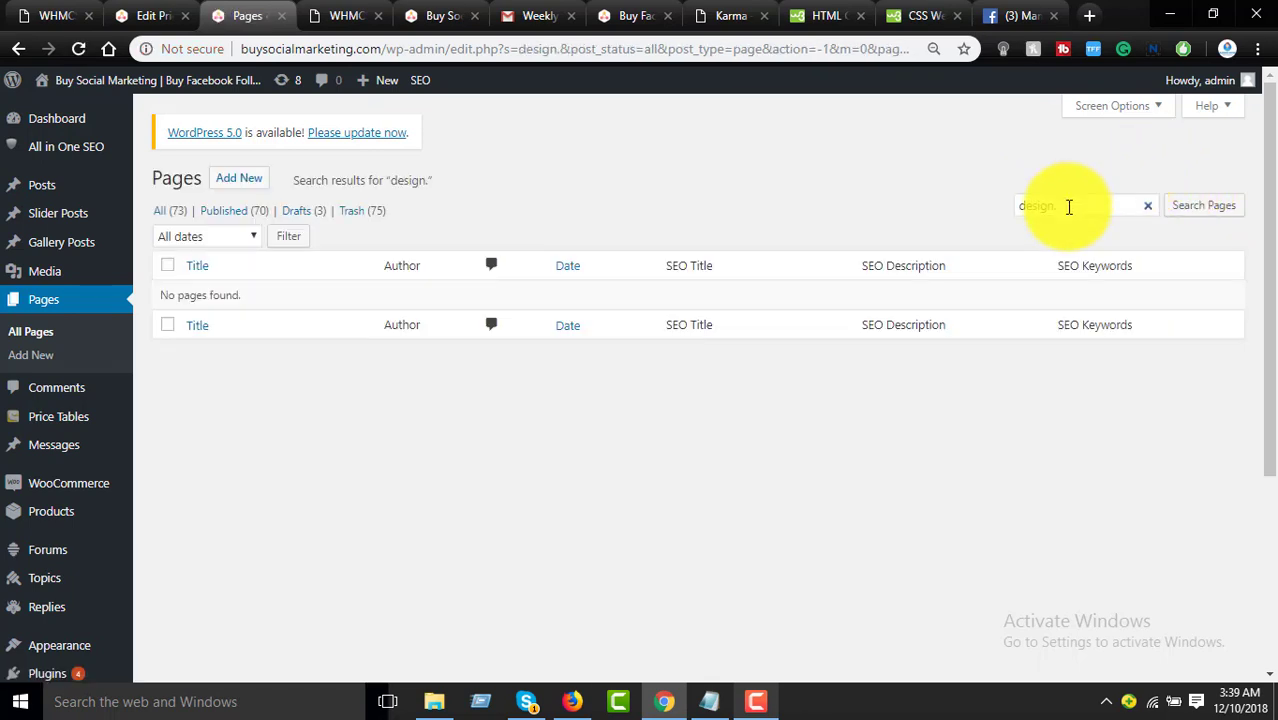
key("Return")
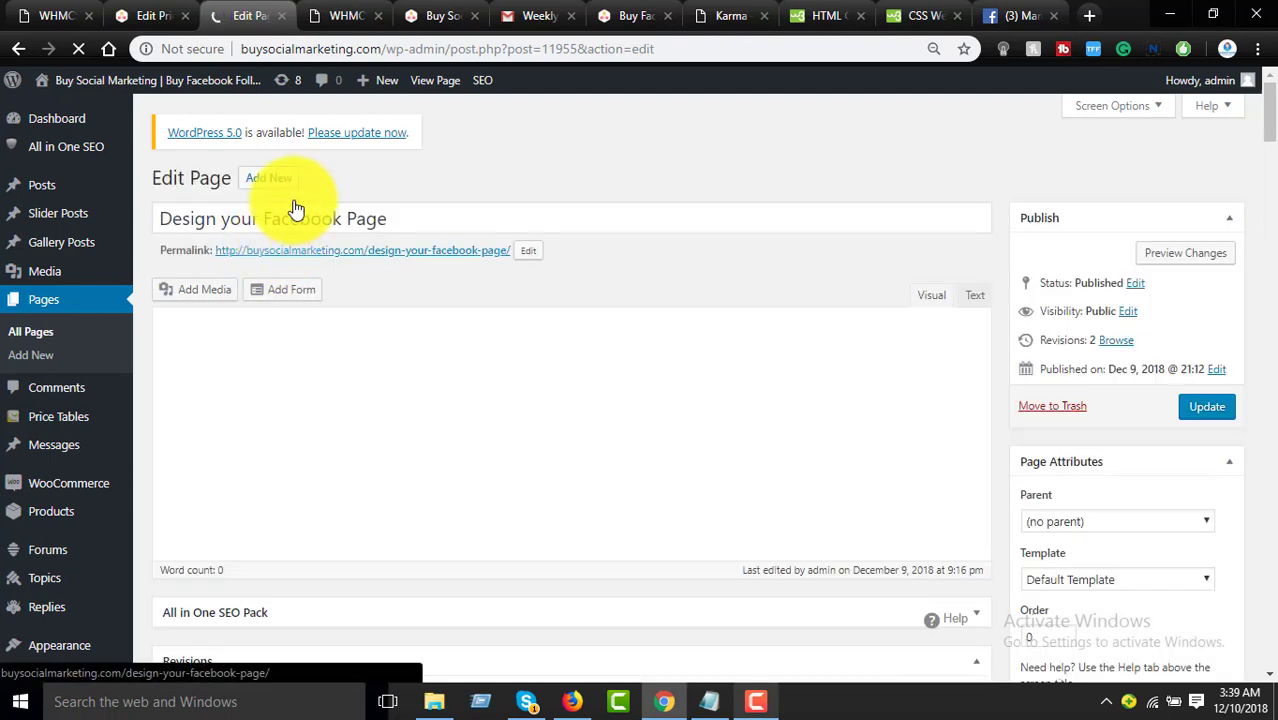
Step: Open the Design your Facebook Page permalink in a new tab and switch to the live page
right_click(338, 258)
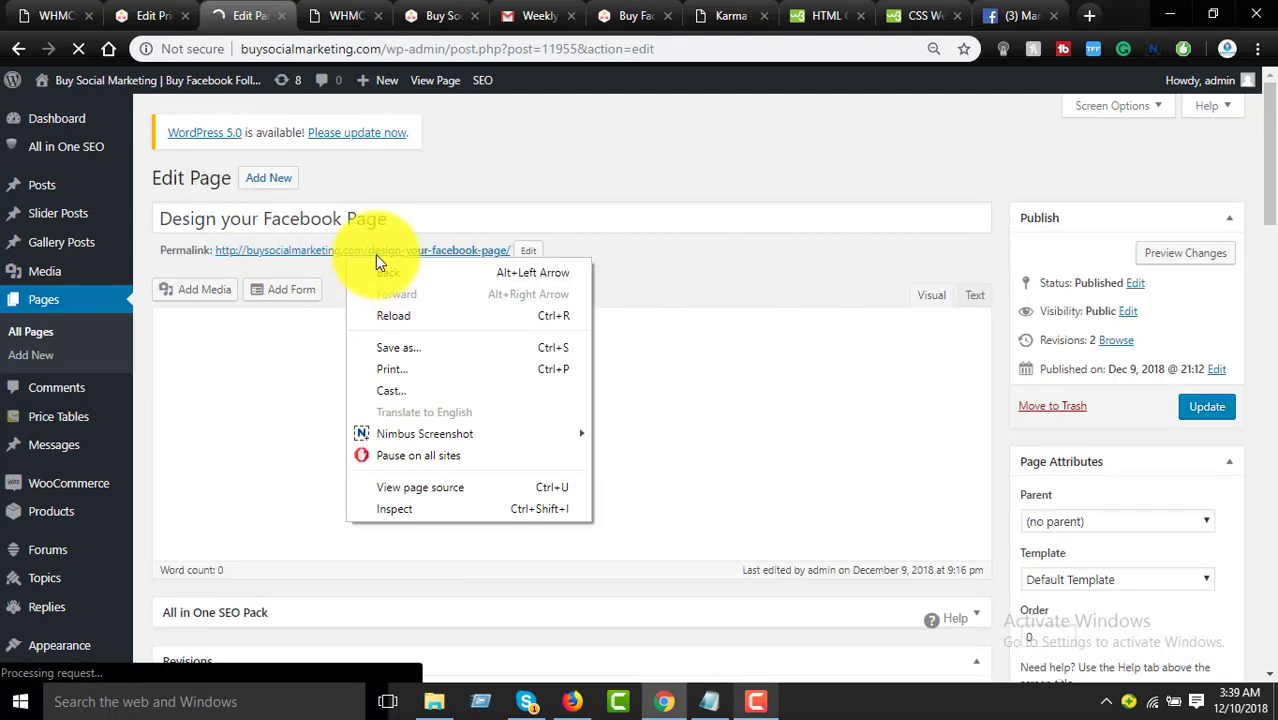
right_click(382, 257)
left_click(410, 268)
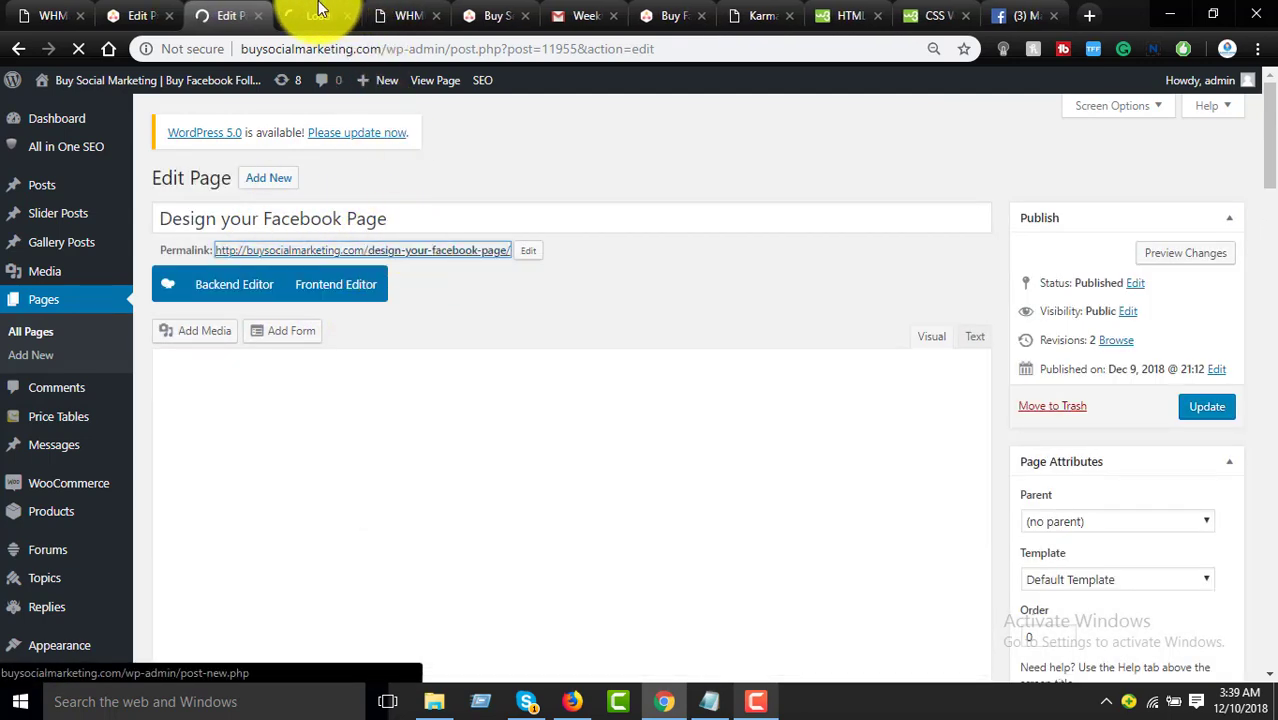
left_click(318, 14)
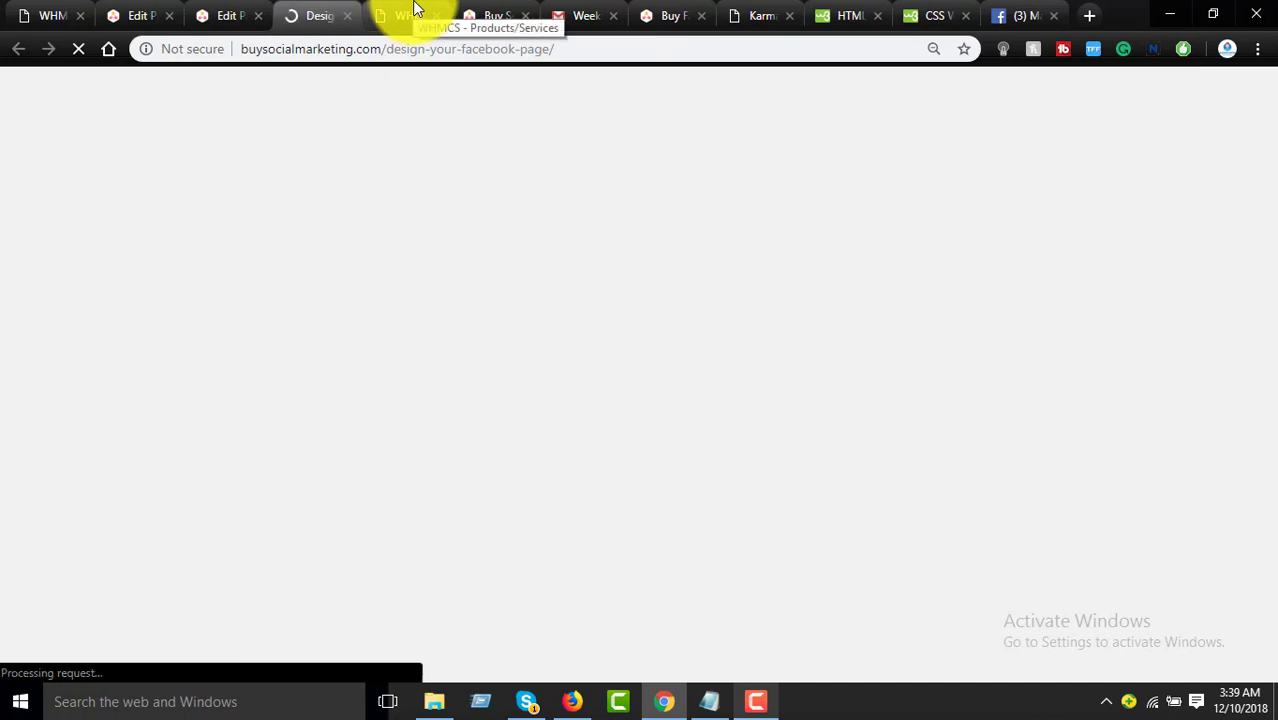
left_click(415, 9)
left_click(218, 9)
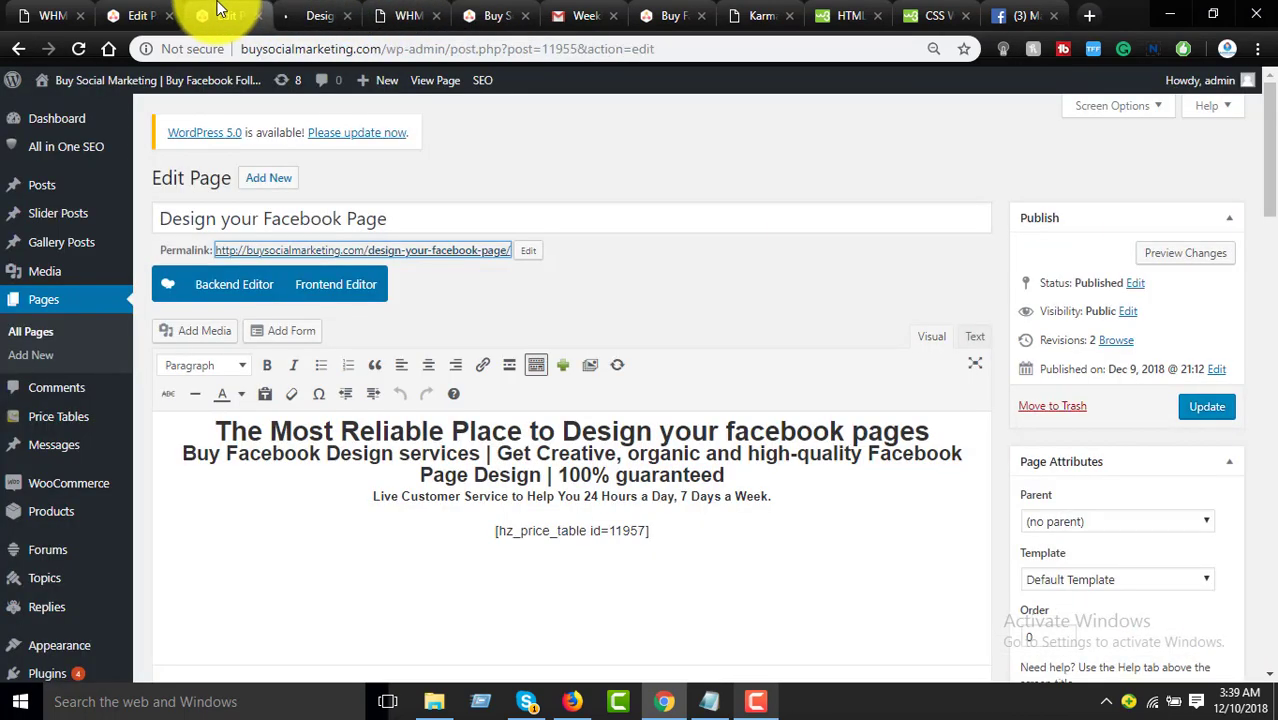
left_click(128, 8)
left_click(328, 8)
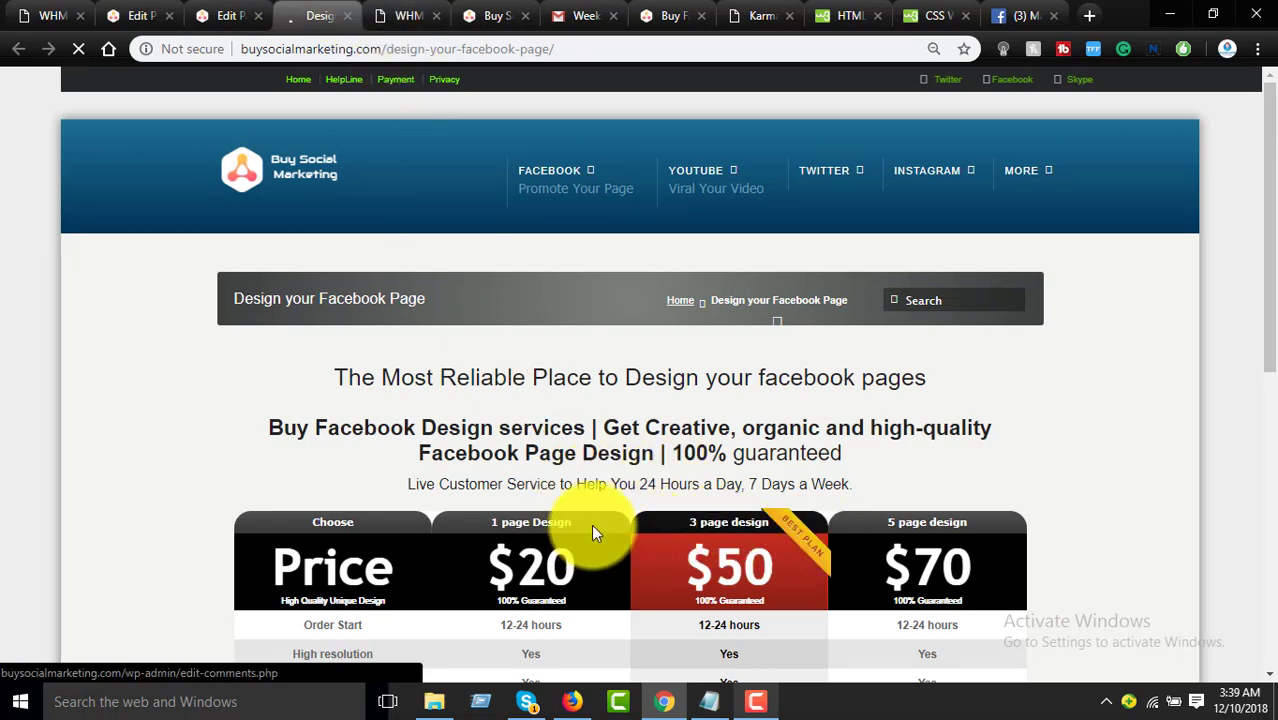
Step: Test the live price table's order buttons and open the 1 page Design plan's order link in a new tab
scroll(580, 454, "down", 4)
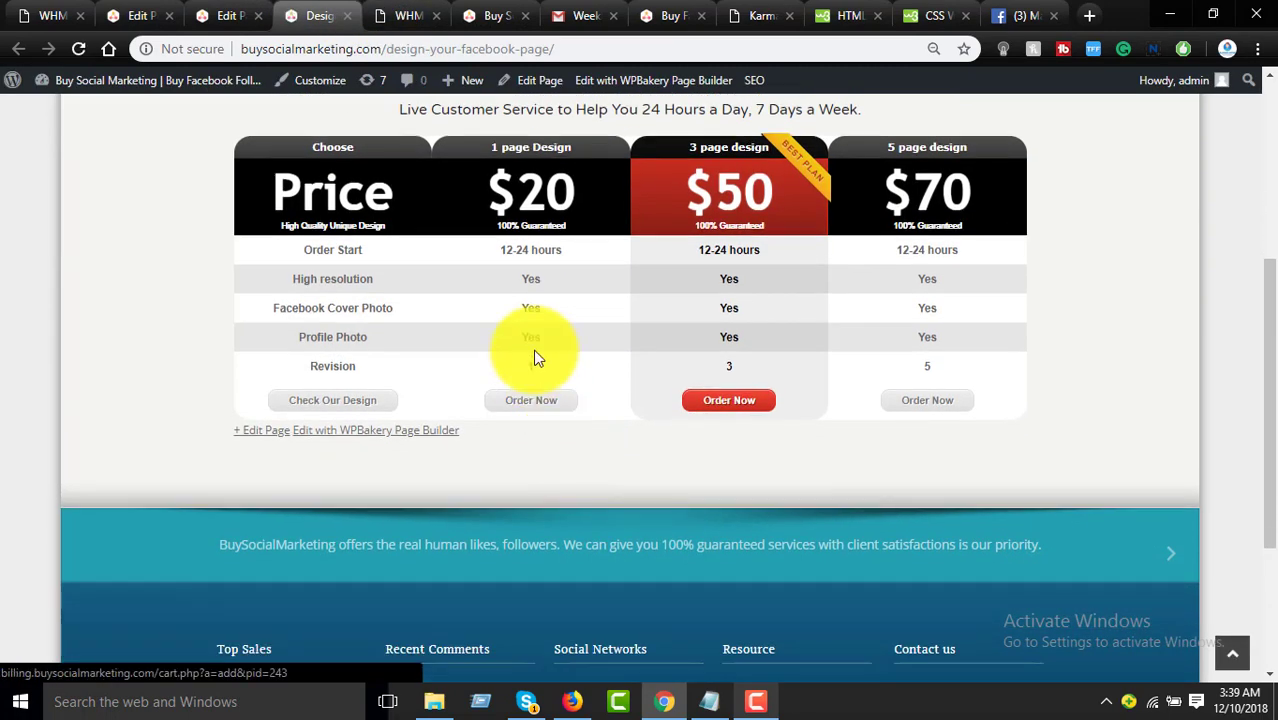
left_click(566, 402)
left_click(742, 402)
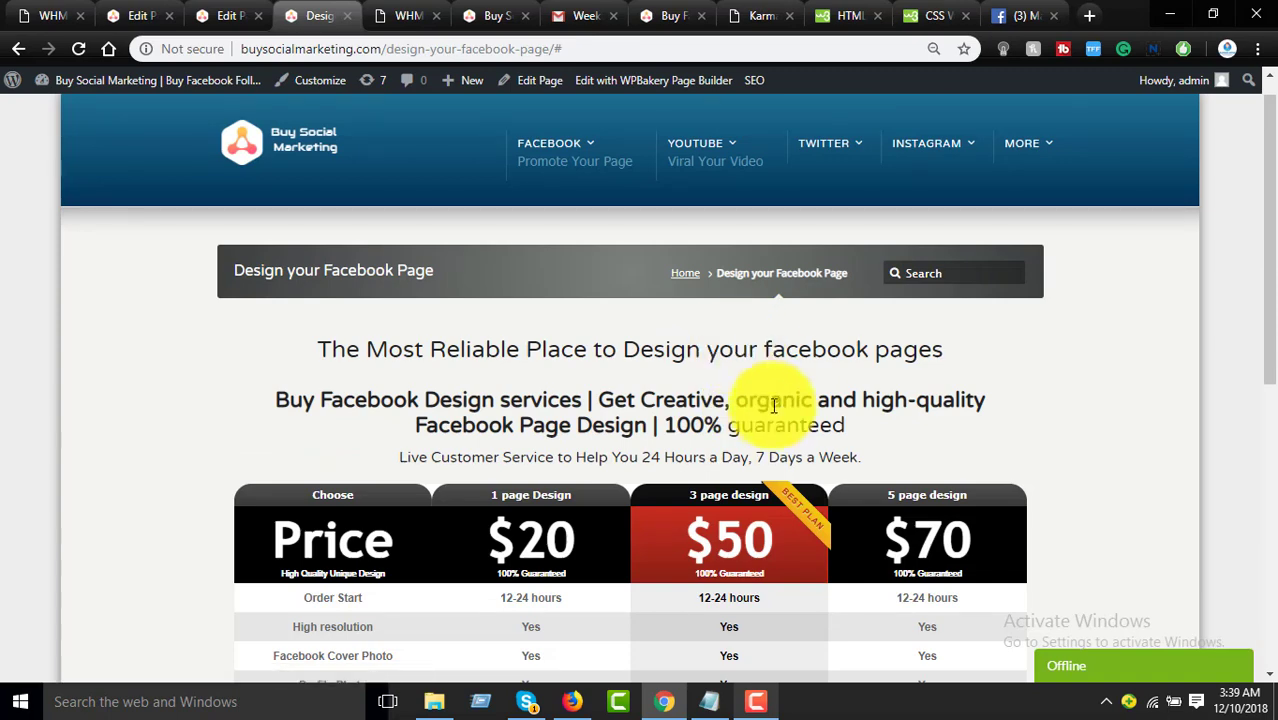
scroll(580, 436, "down", 4)
right_click(513, 387)
left_click(537, 393)
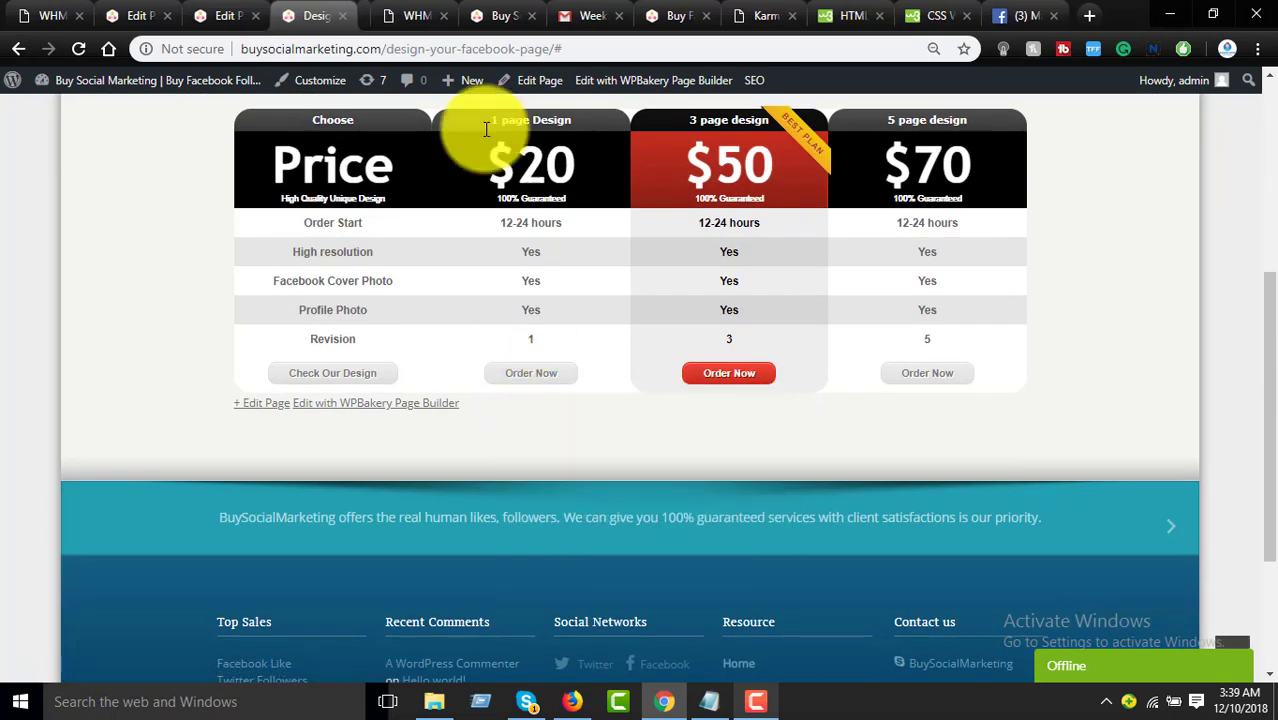
Step: Check the opened cart page, close it and the Design your Facebook Page editor, and return to the price table editor
left_click(372, 14)
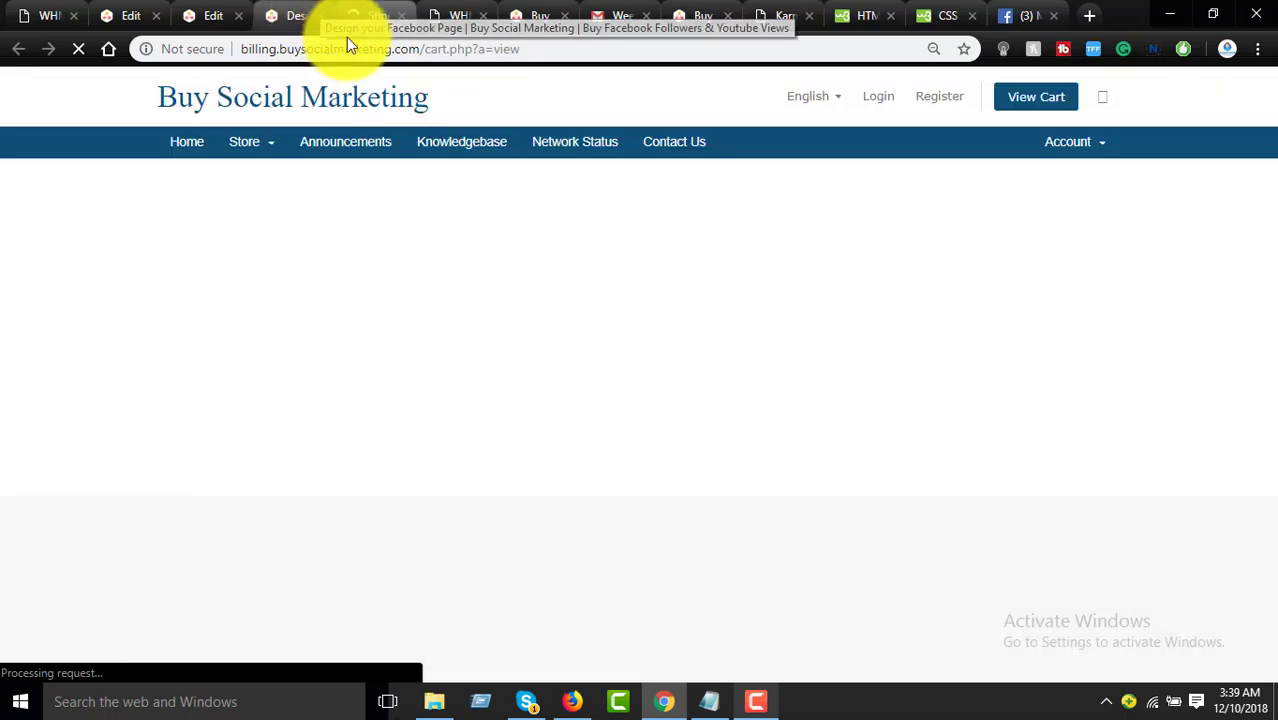
left_click(401, 16)
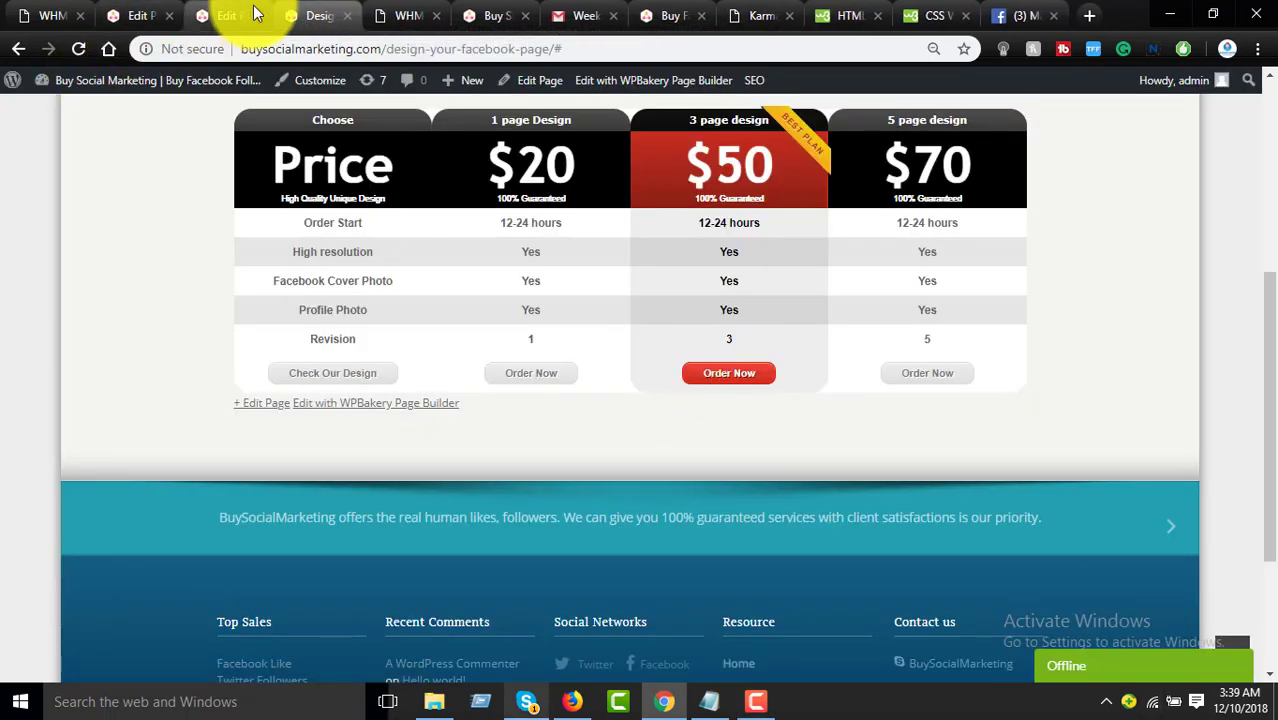
left_click(222, 16)
scroll(400, 330, "up", 2)
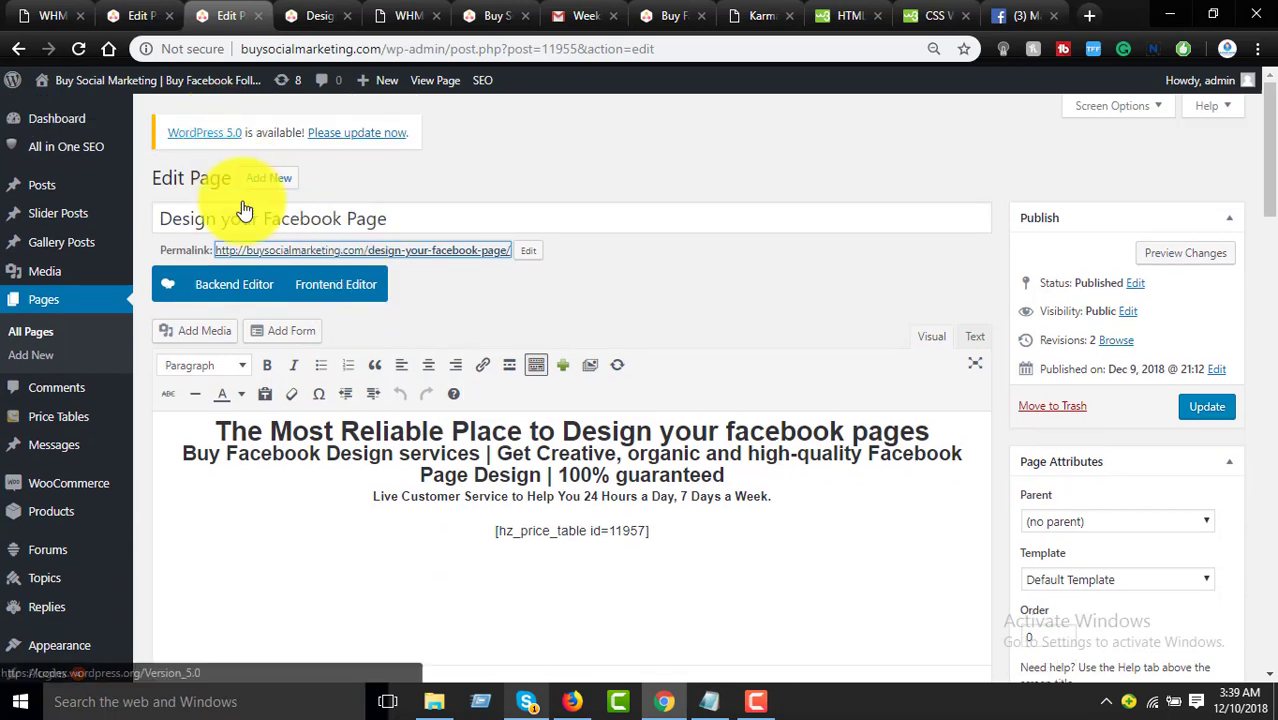
left_click(258, 17)
left_click(143, 14)
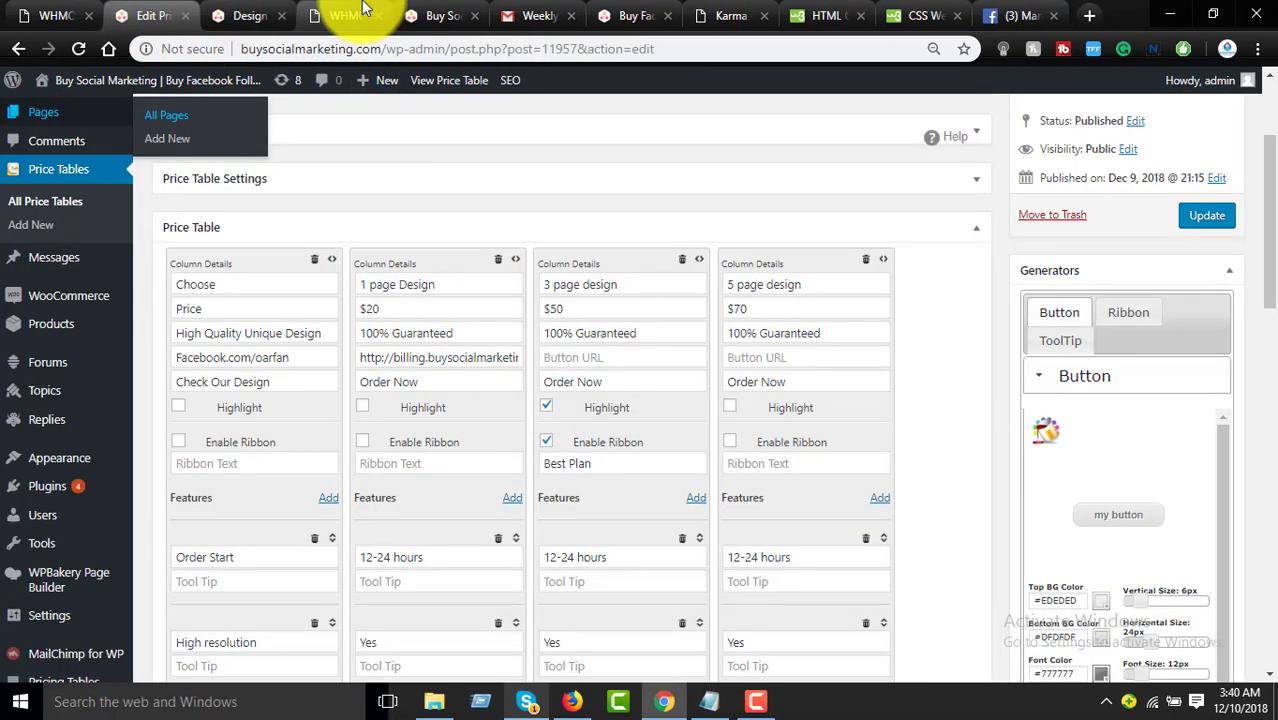
Step: Start duplicating a product in WHMCS, using Social Media Design - Design your Facebook Page as the existing product
left_click(365, 12)
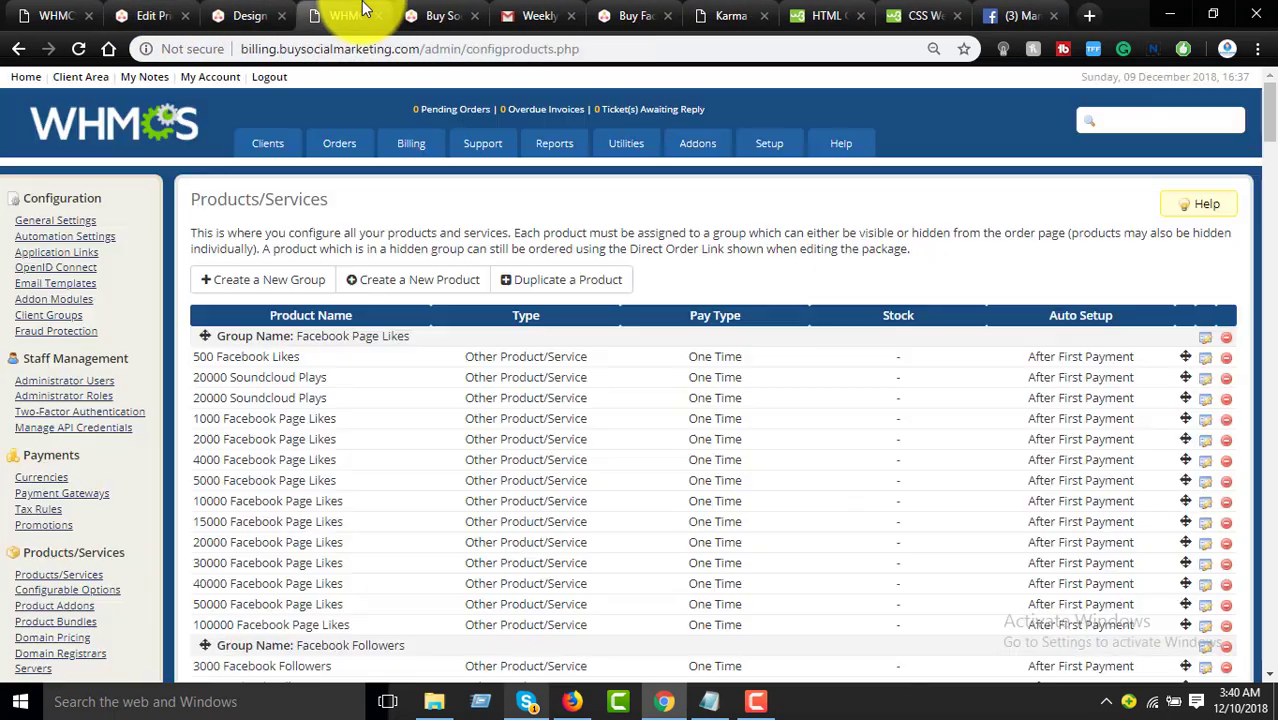
left_click(528, 289)
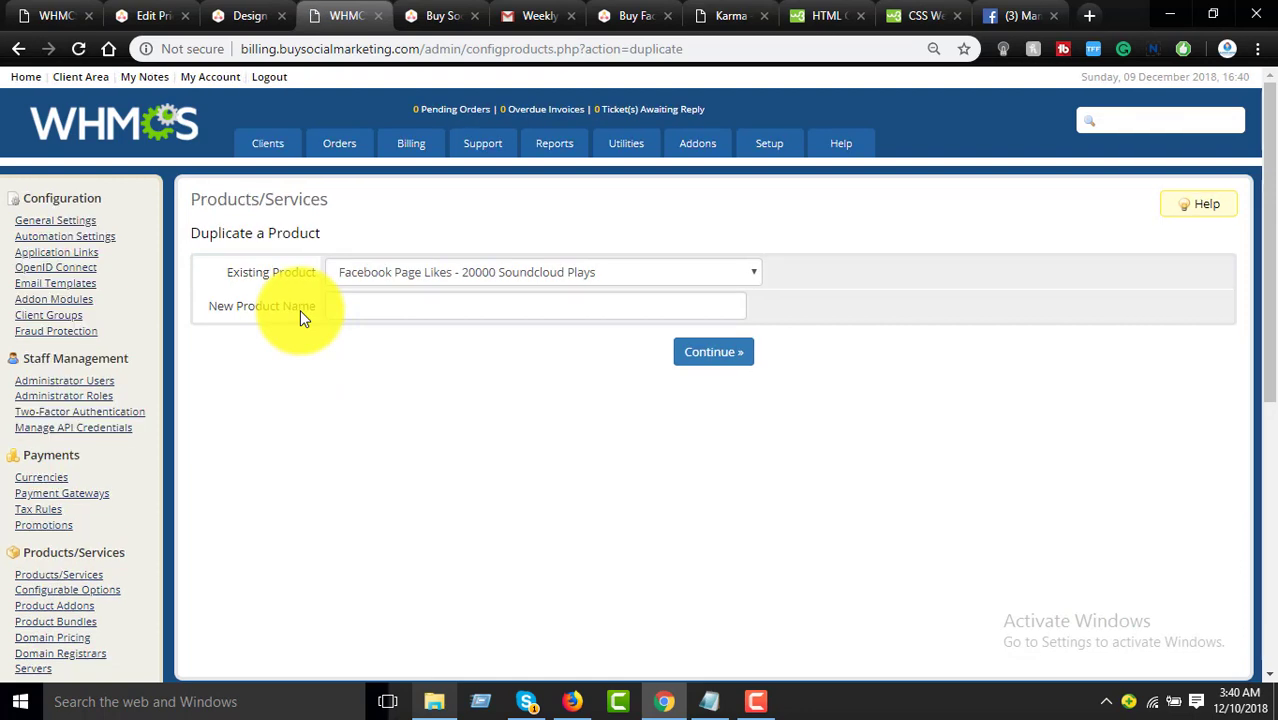
left_click(481, 271)
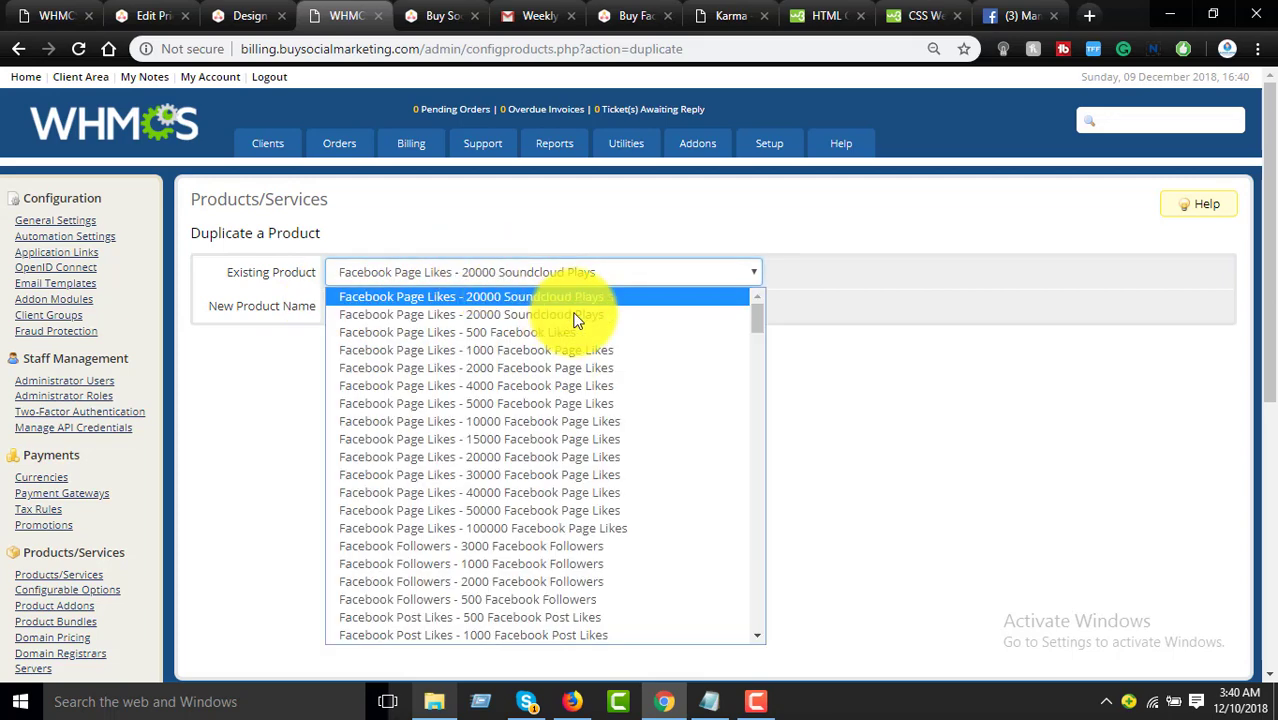
left_click_drag(757, 315, 765, 610)
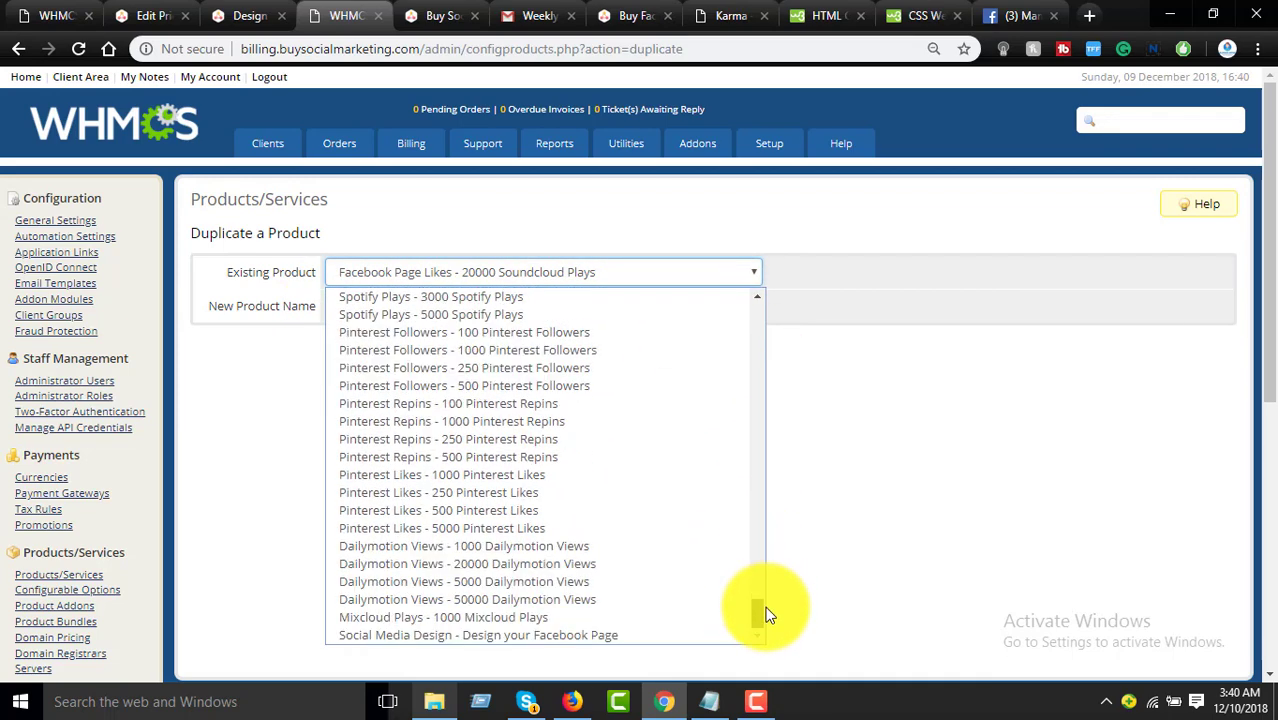
left_click(640, 635)
left_click(507, 310)
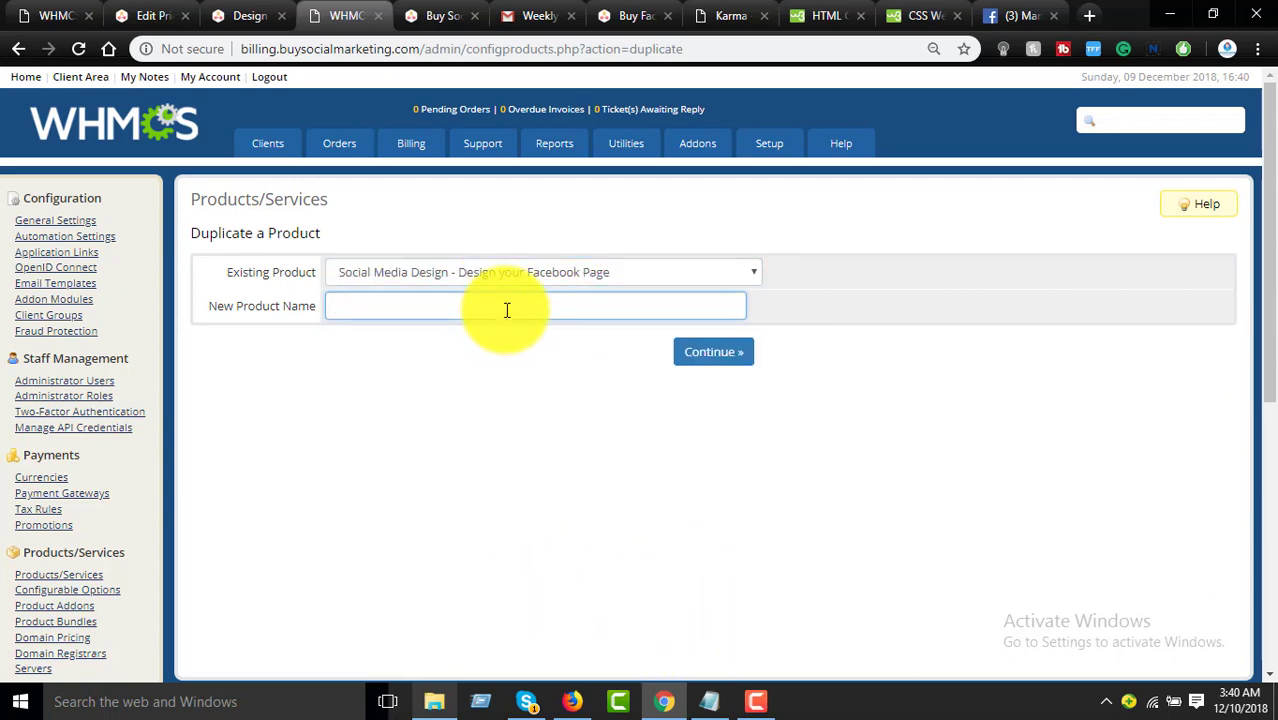
Step: Check the 3 page design plan on the live page, name the duplicate "Design Facebook( 3 Pages)" and create it
left_click(429, 17)
left_click(337, 14)
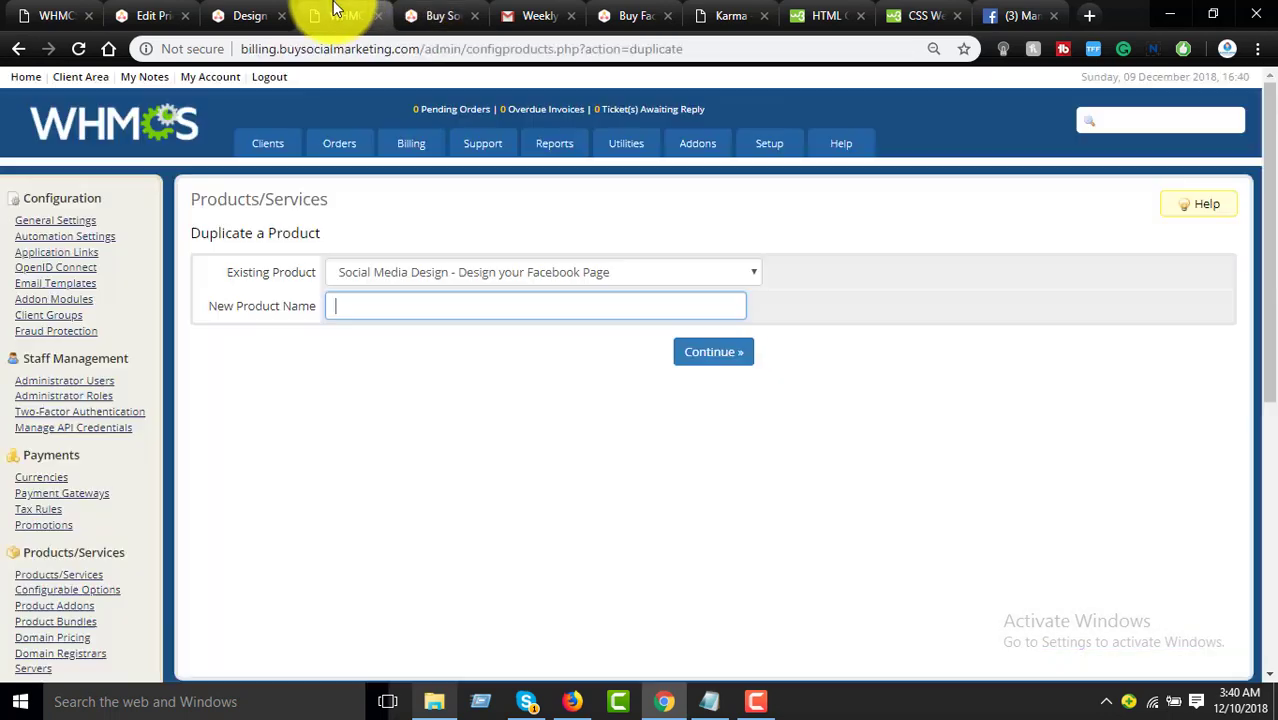
left_click(250, 15)
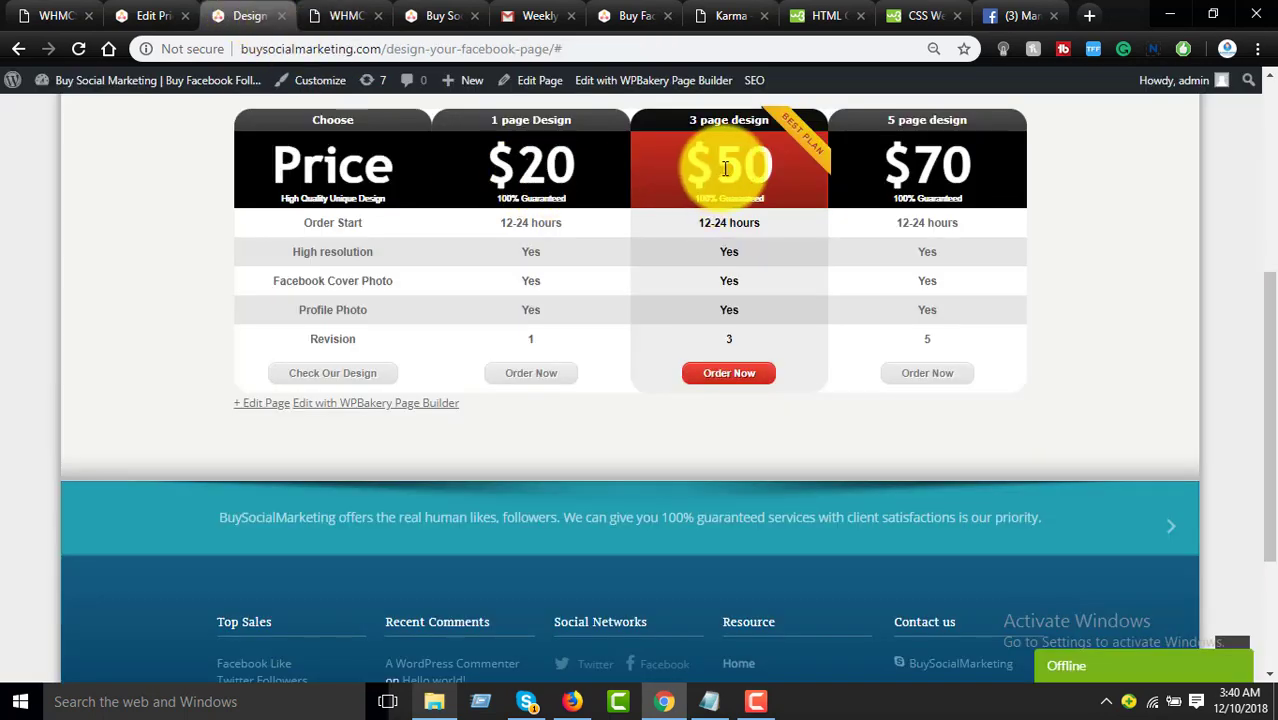
left_click(444, 12)
left_click(340, 15)
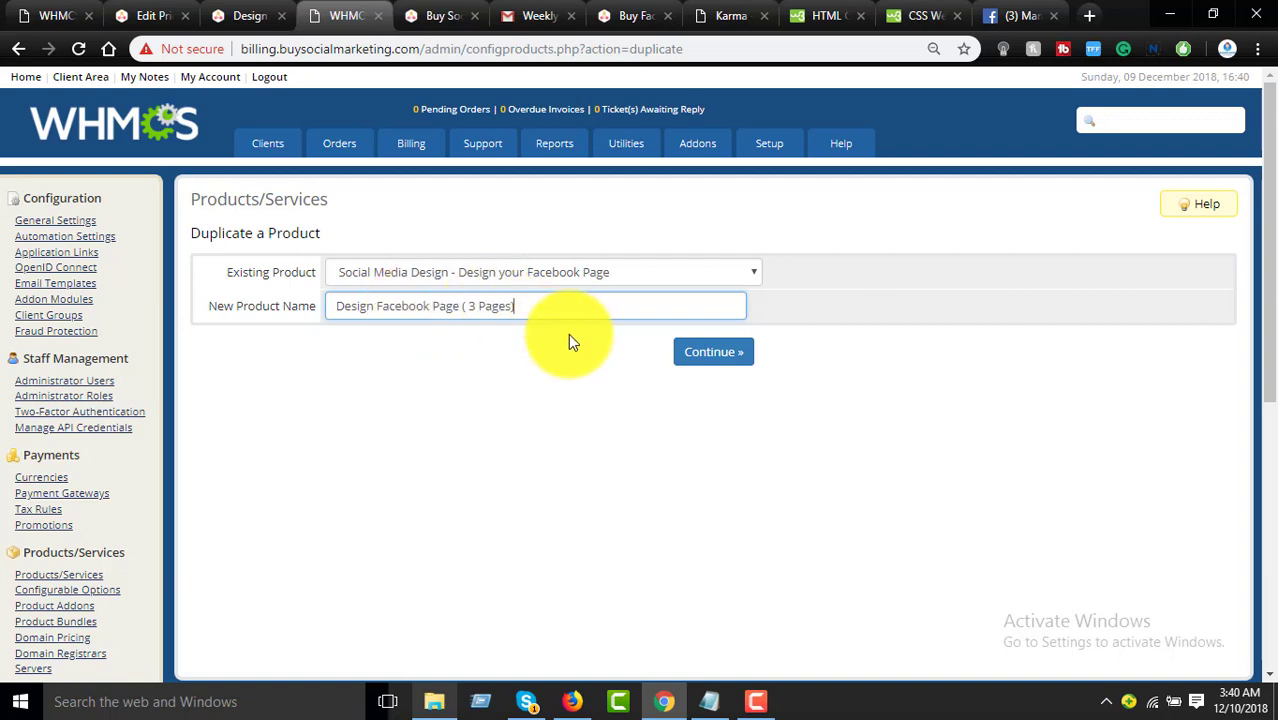
left_click_drag(462, 305, 445, 305)
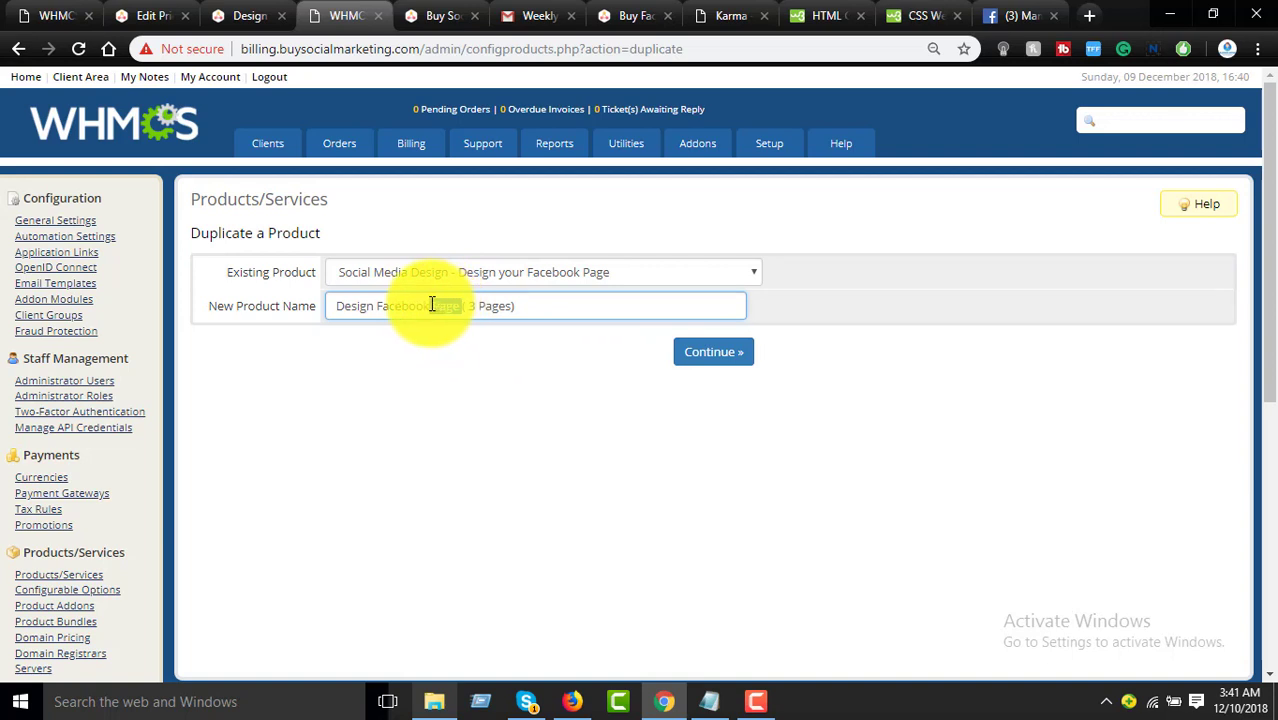
left_click(685, 362)
left_click_drag(510, 310, 319, 308)
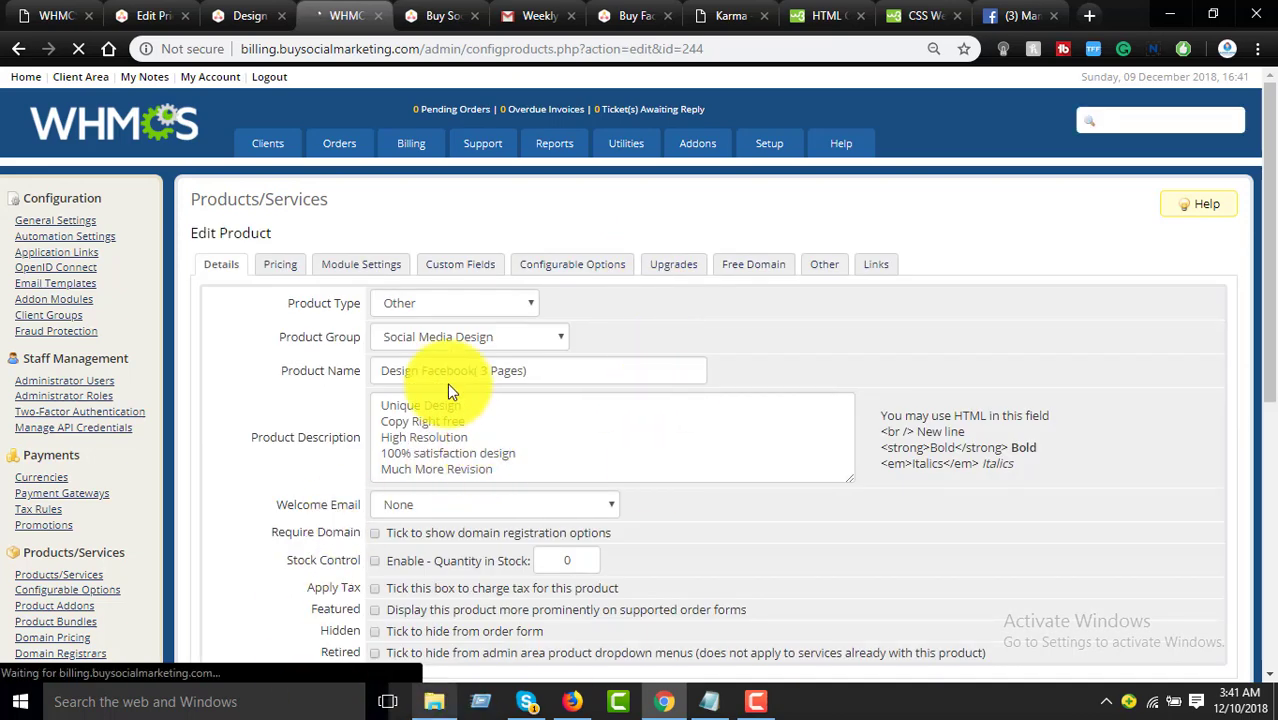
Step: Set the 3 Pages product's one-time price to 50.00 USD and save the changes
scroll(510, 347, "down", 1)
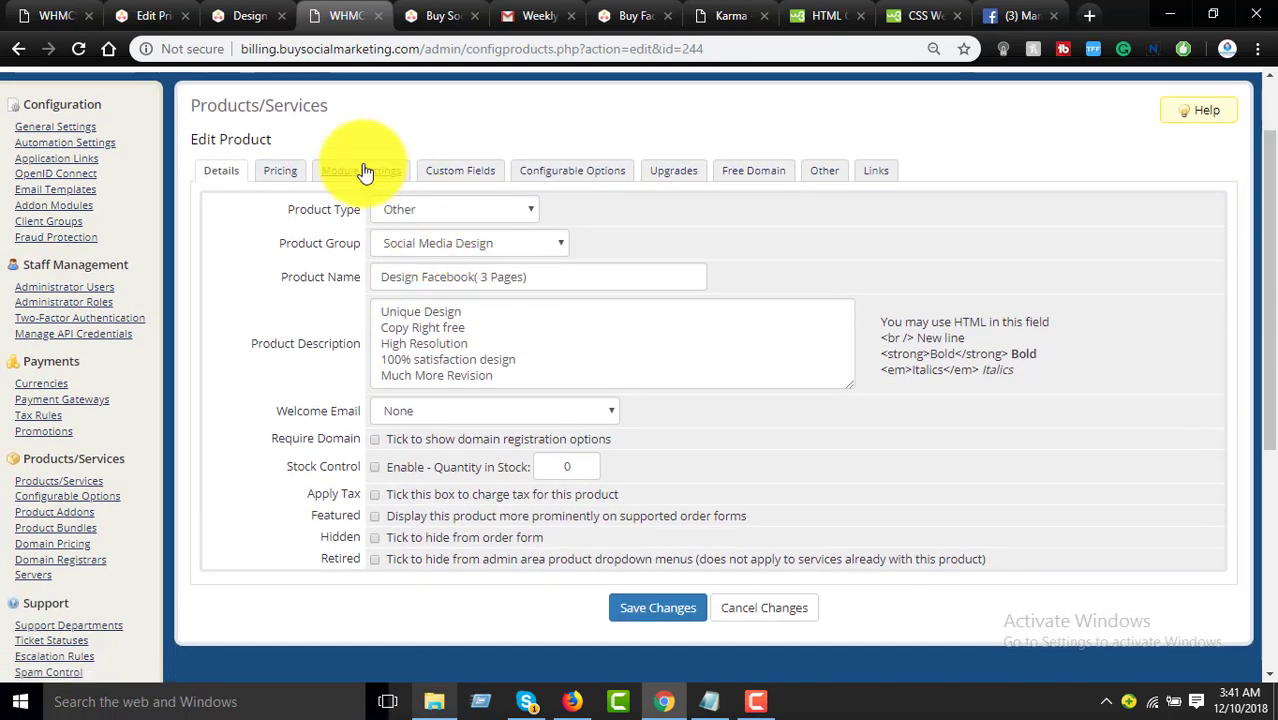
left_click(276, 172)
left_click(541, 315)
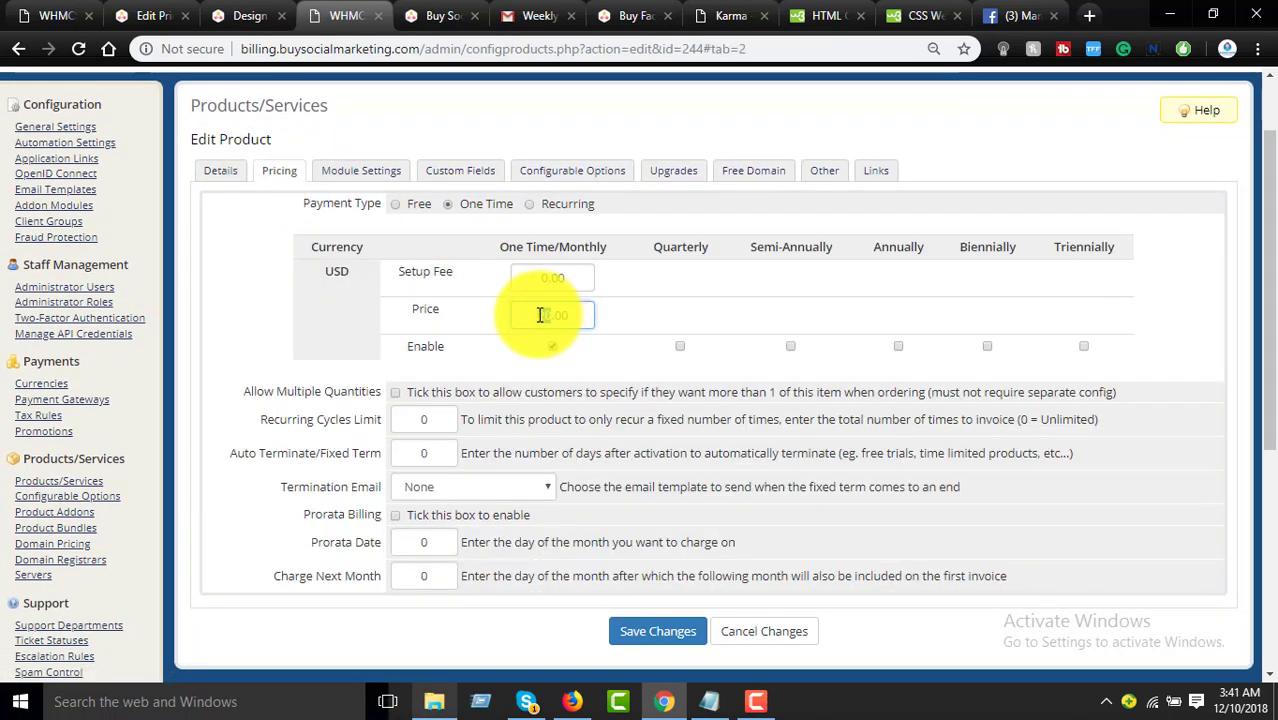
type("50.00")
scroll(620, 450, "down", 1)
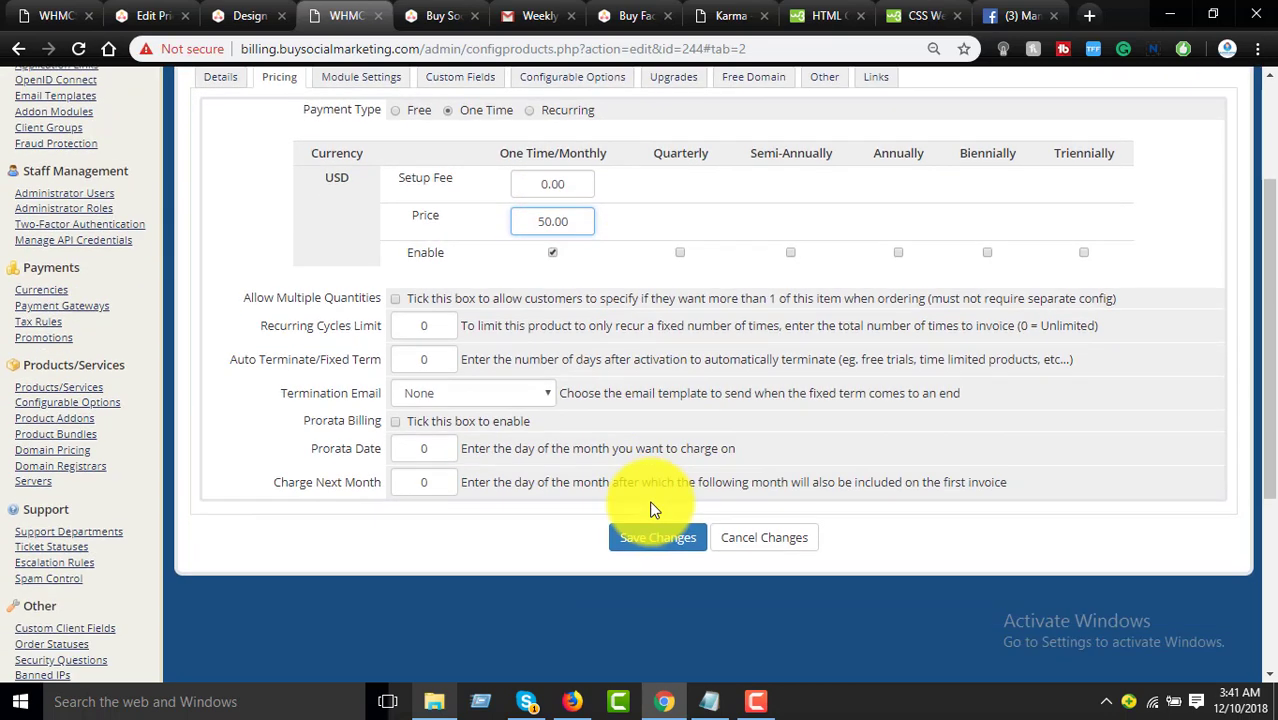
left_click(652, 537)
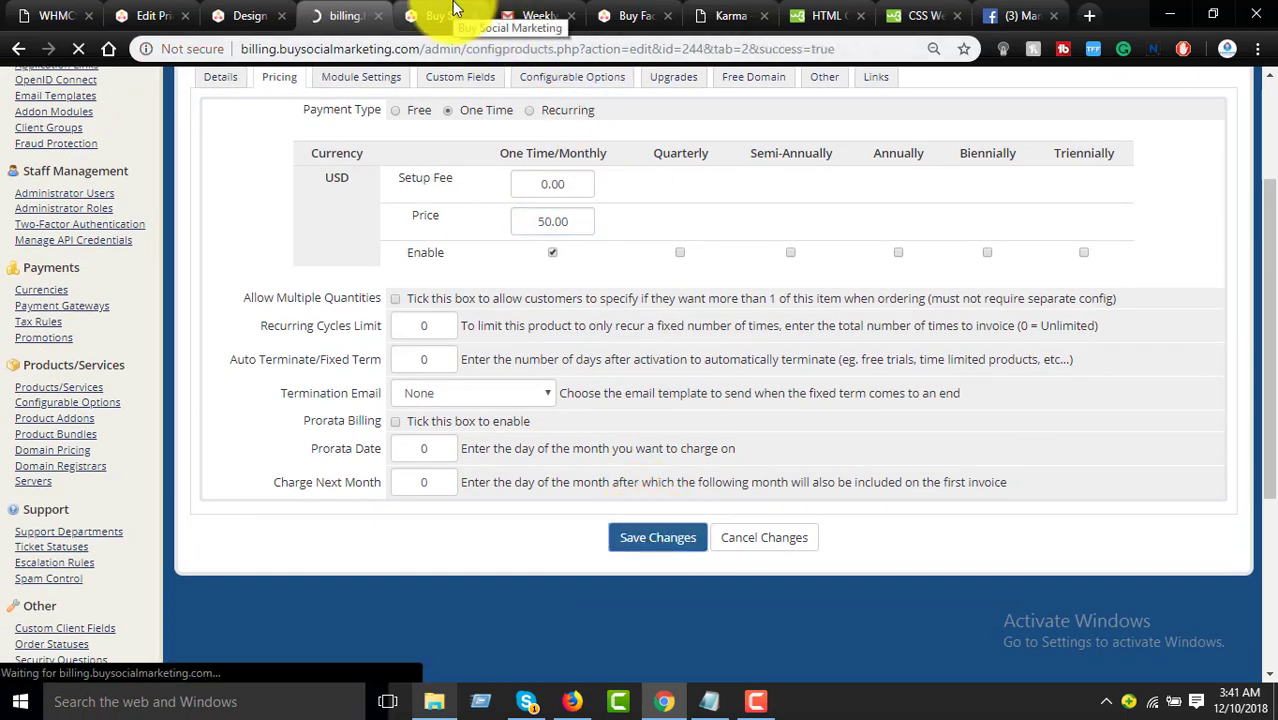
Step: Review the 3 Pages product's details and copy its Product Group Cart Link
scroll(481, 472, "down", 4)
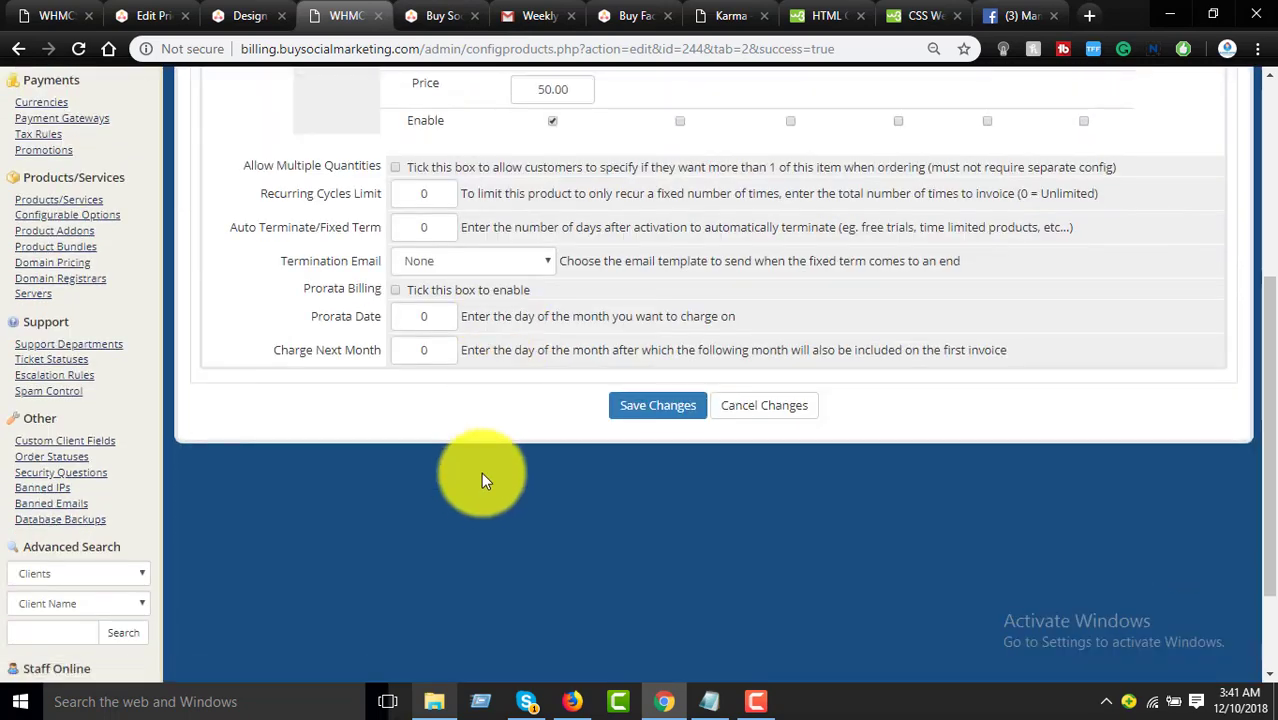
scroll(350, 290, "up", 2)
left_click(220, 133)
scroll(699, 543, "down", 1)
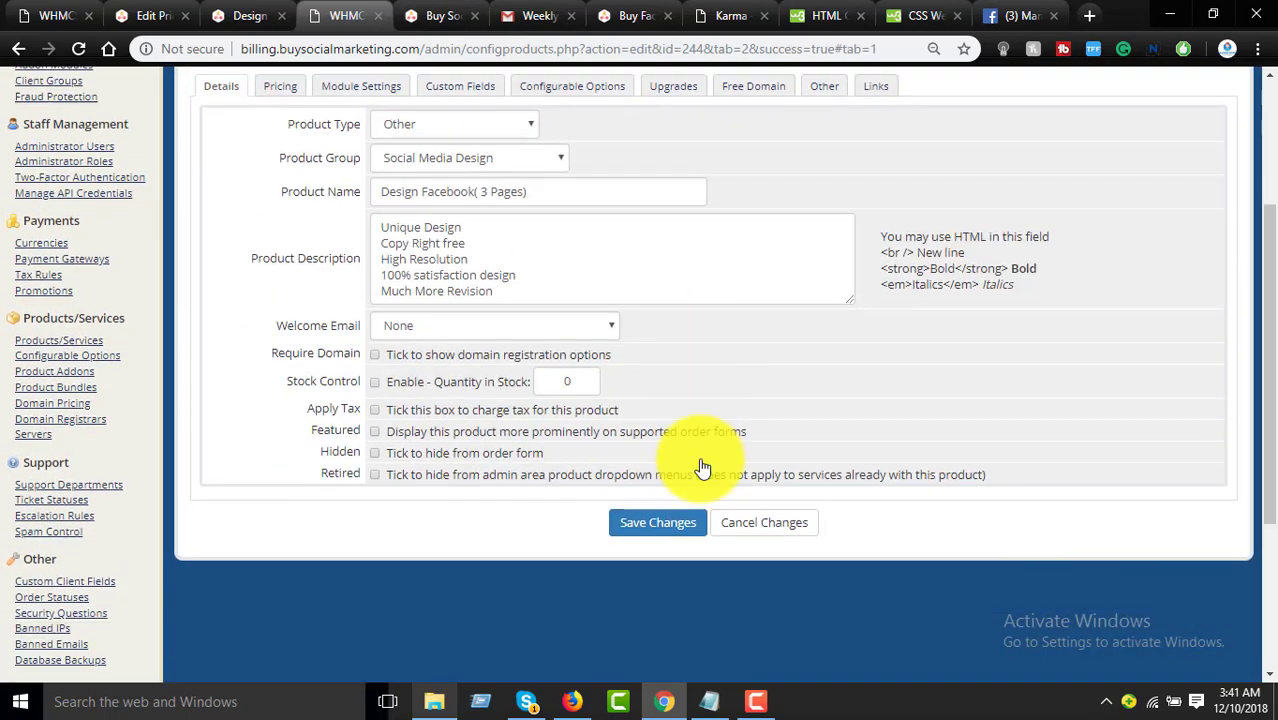
scroll(634, 425, "up", 3)
left_click(875, 322)
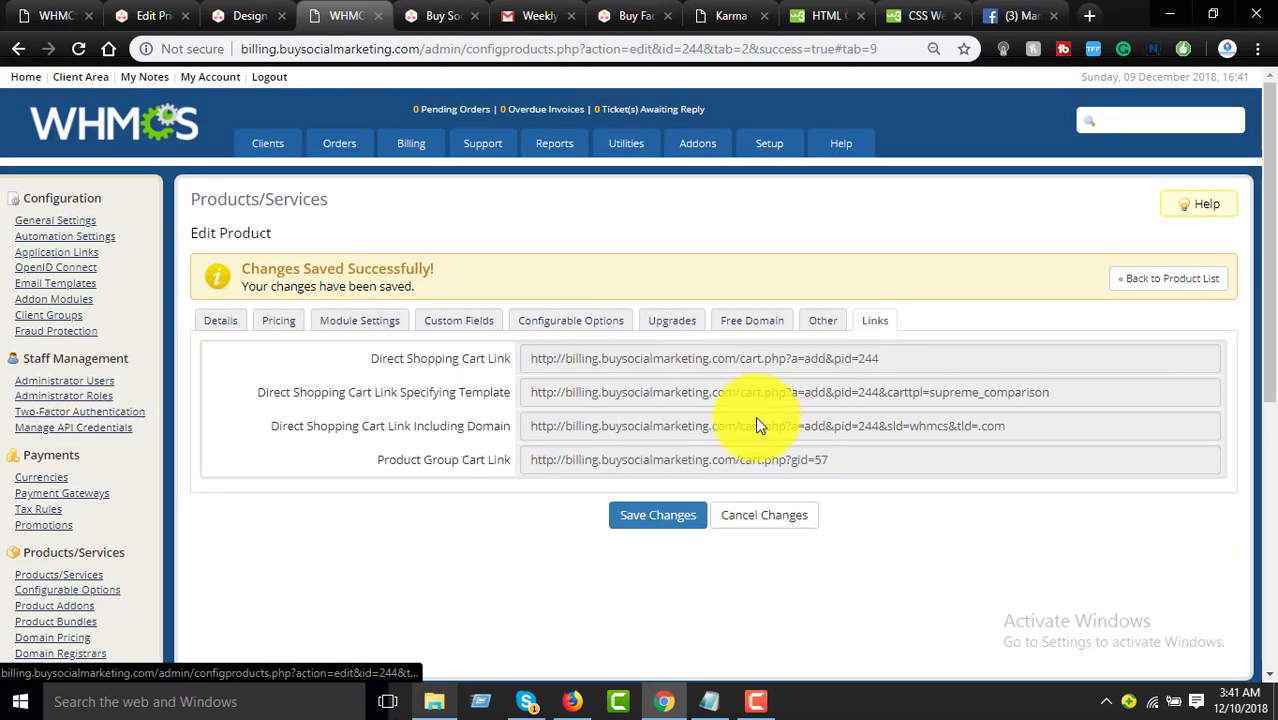
left_click_drag(833, 454, 513, 462)
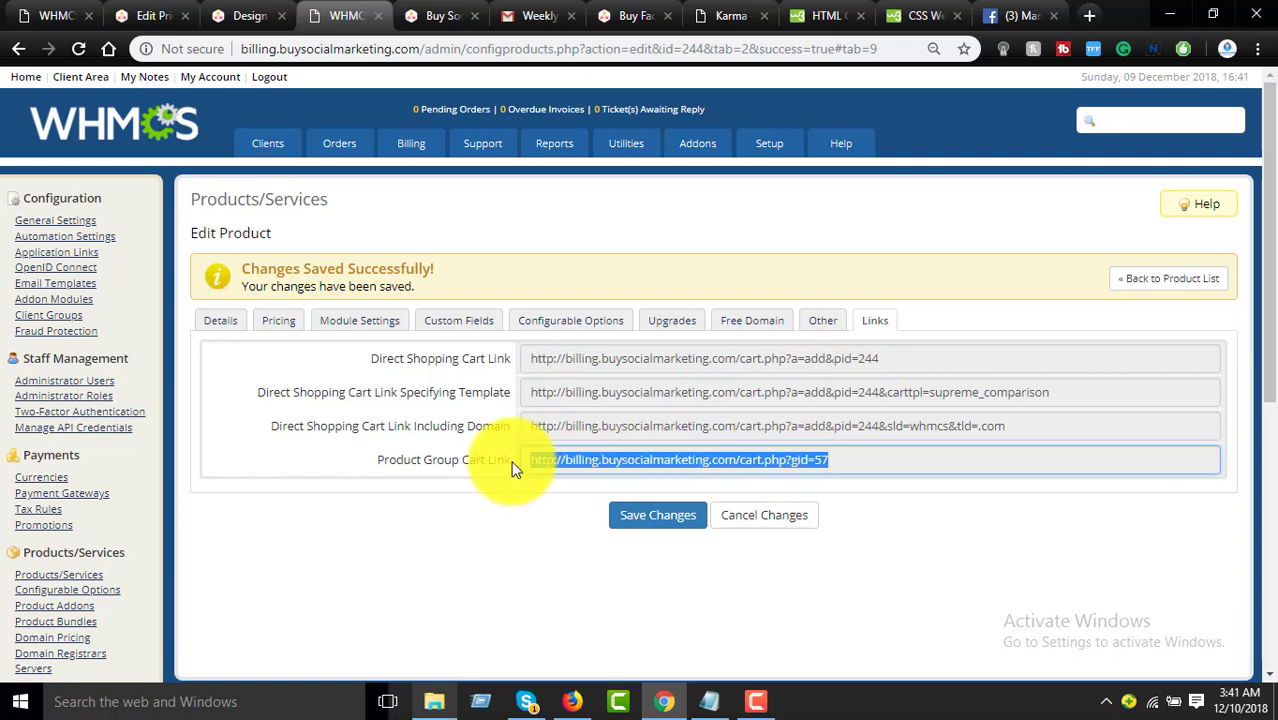
right_click(621, 459)
left_click(628, 476)
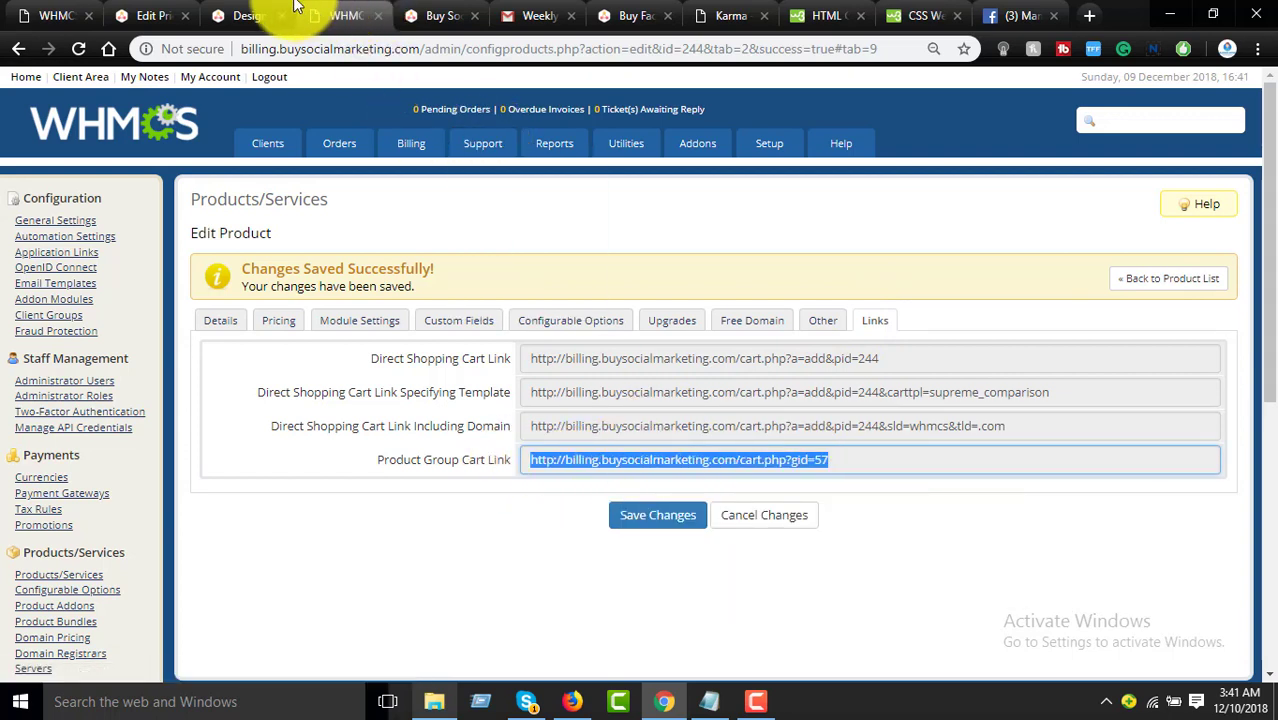
Step: Paste the copied cart link as the 3 page design column's button URL in the WordPress price table and update the table
left_click(250, 12)
left_click(440, 12)
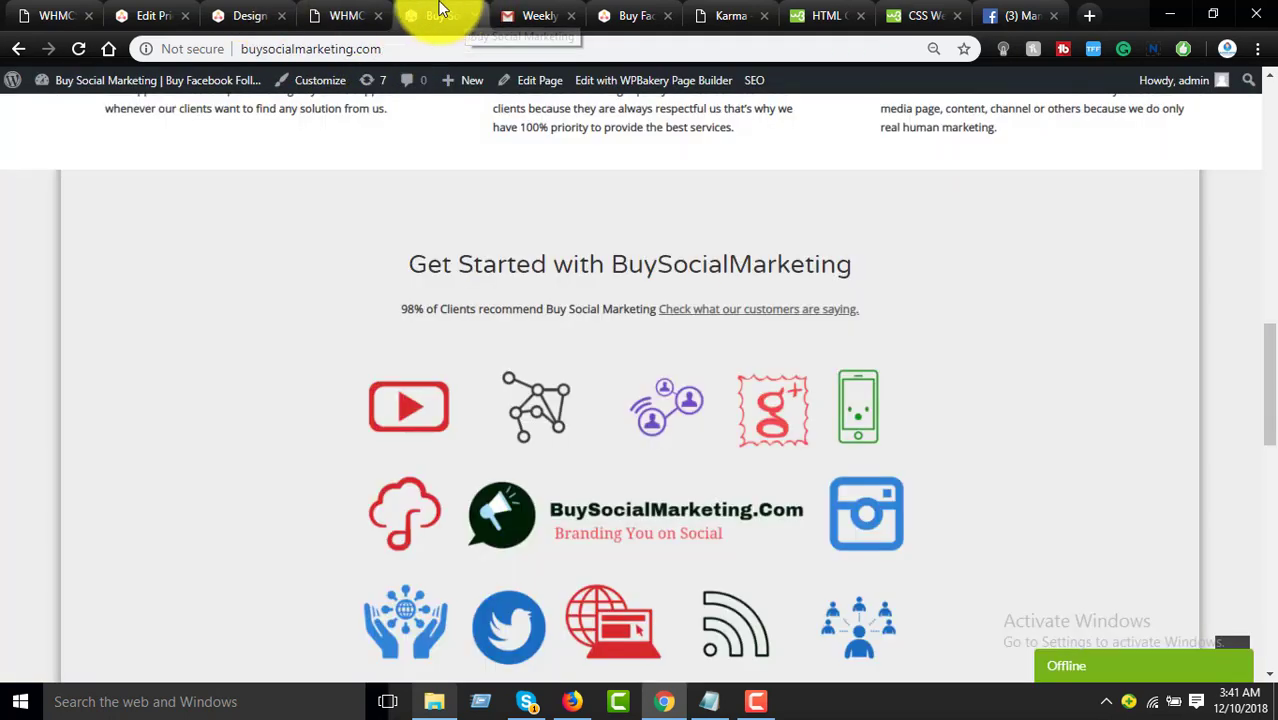
left_click(175, 14)
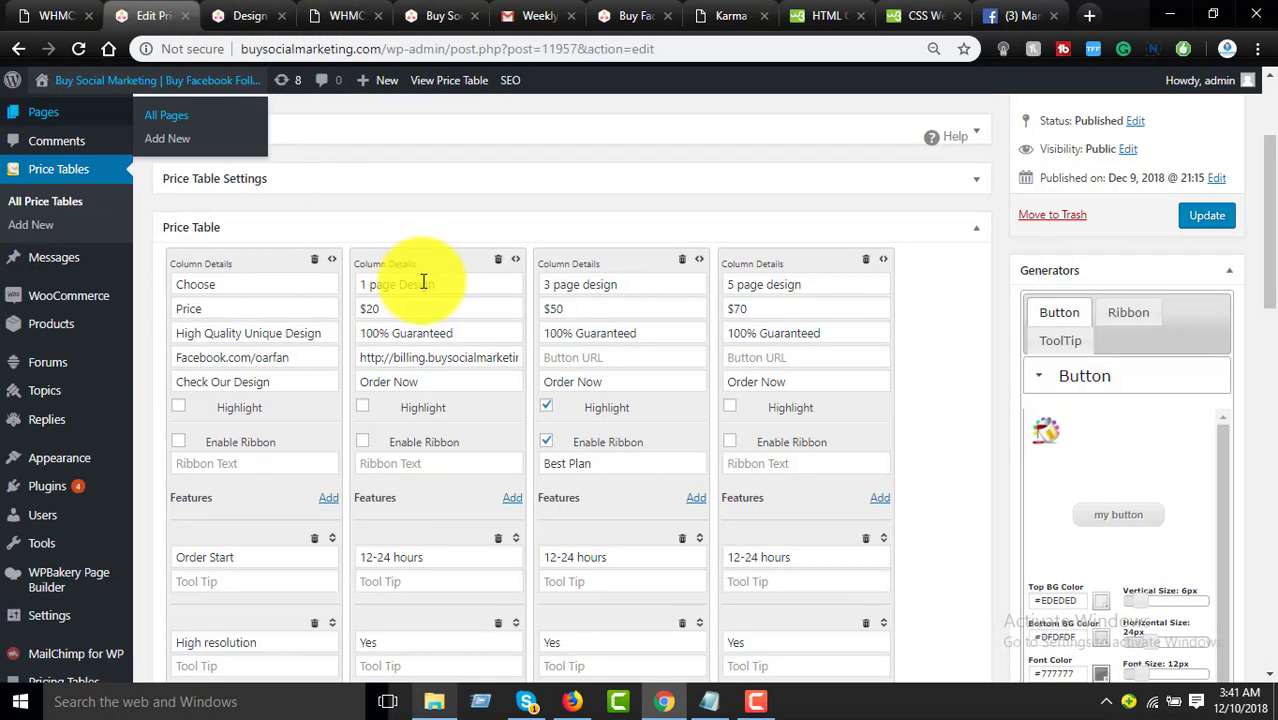
left_click(618, 358)
key("ctrl+v")
left_click(1202, 222)
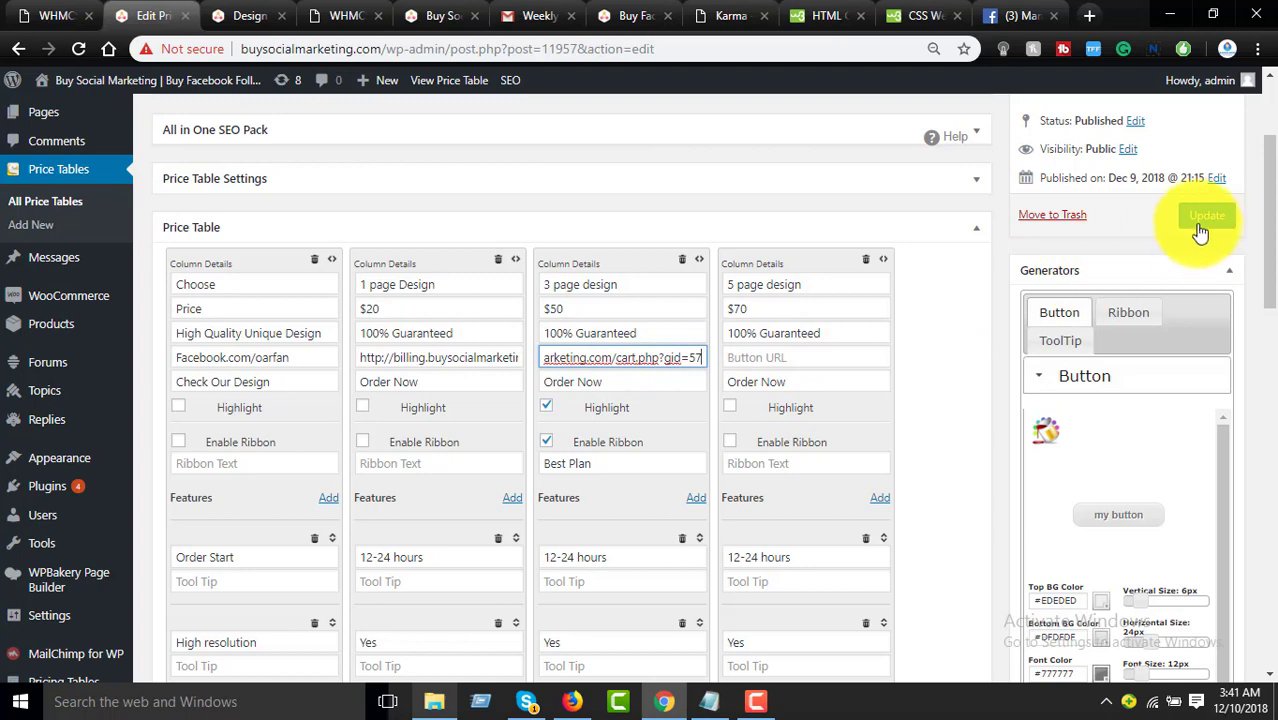
Step: Reload the live Facebook page design page, test the 3 page design plan's order button, and return to the price table
left_click(440, 15)
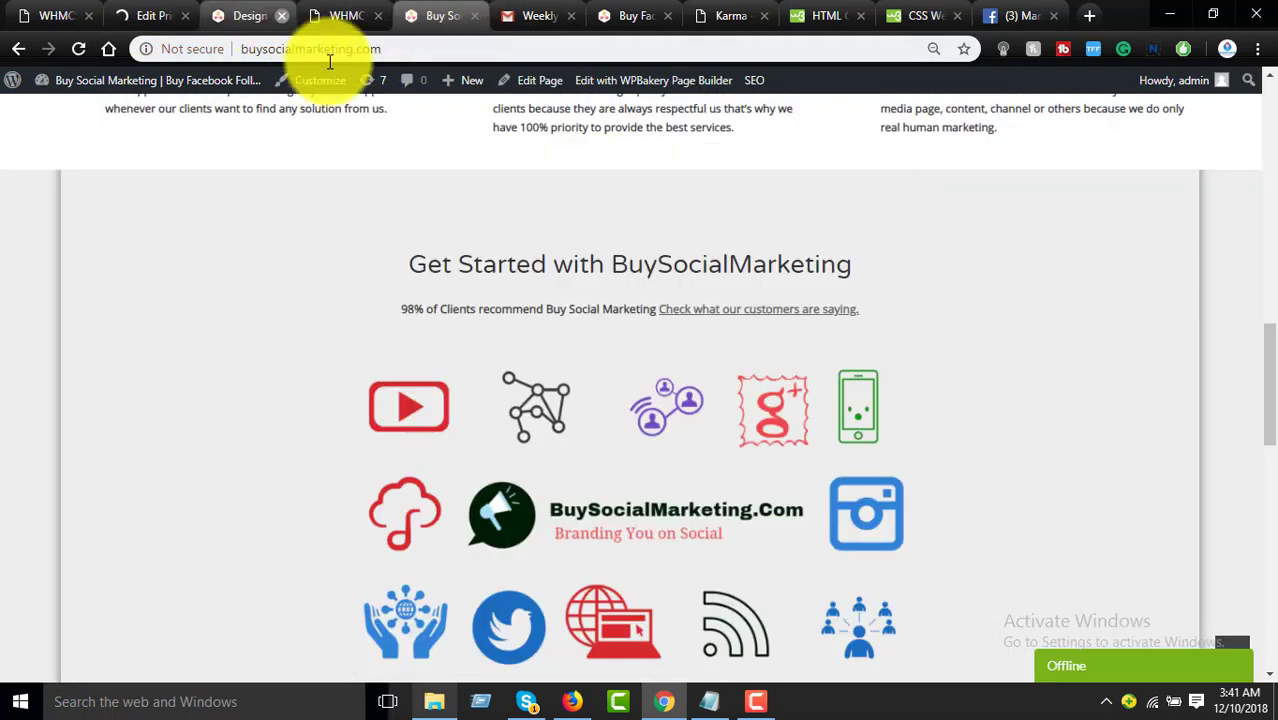
scroll(365, 163, "up", 1)
left_click(330, 14)
left_click(258, 16)
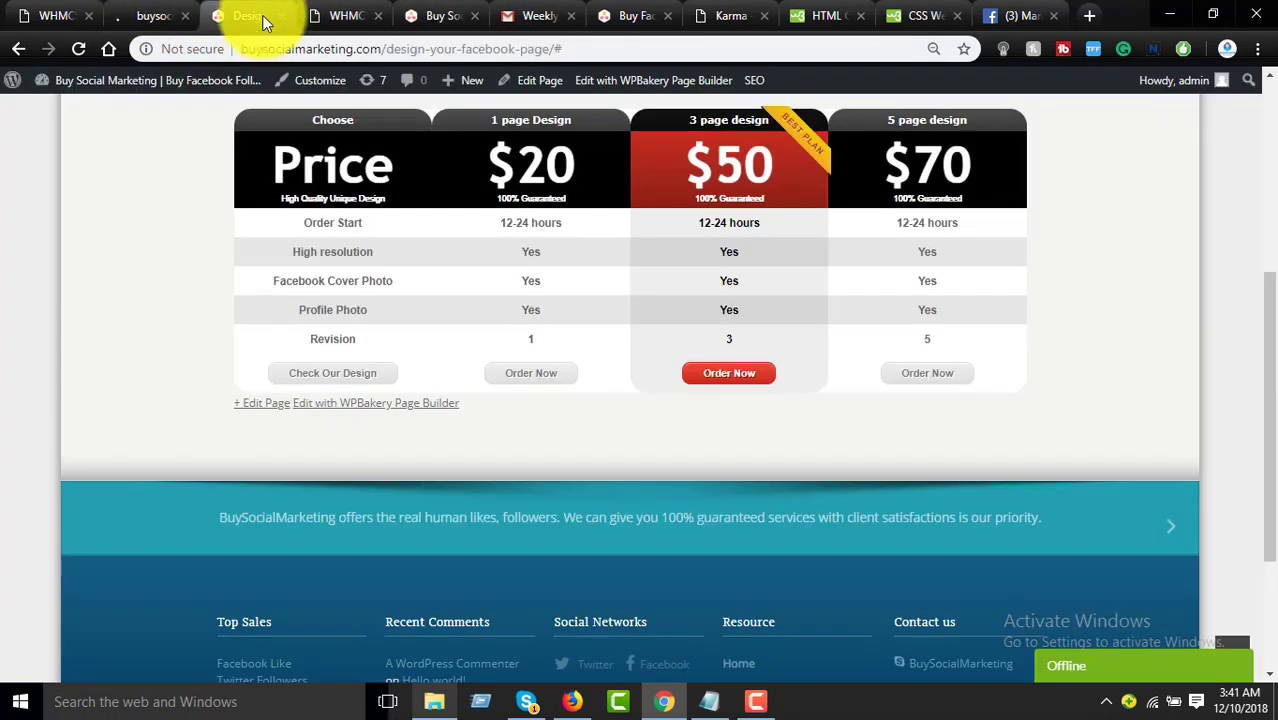
left_click(80, 47)
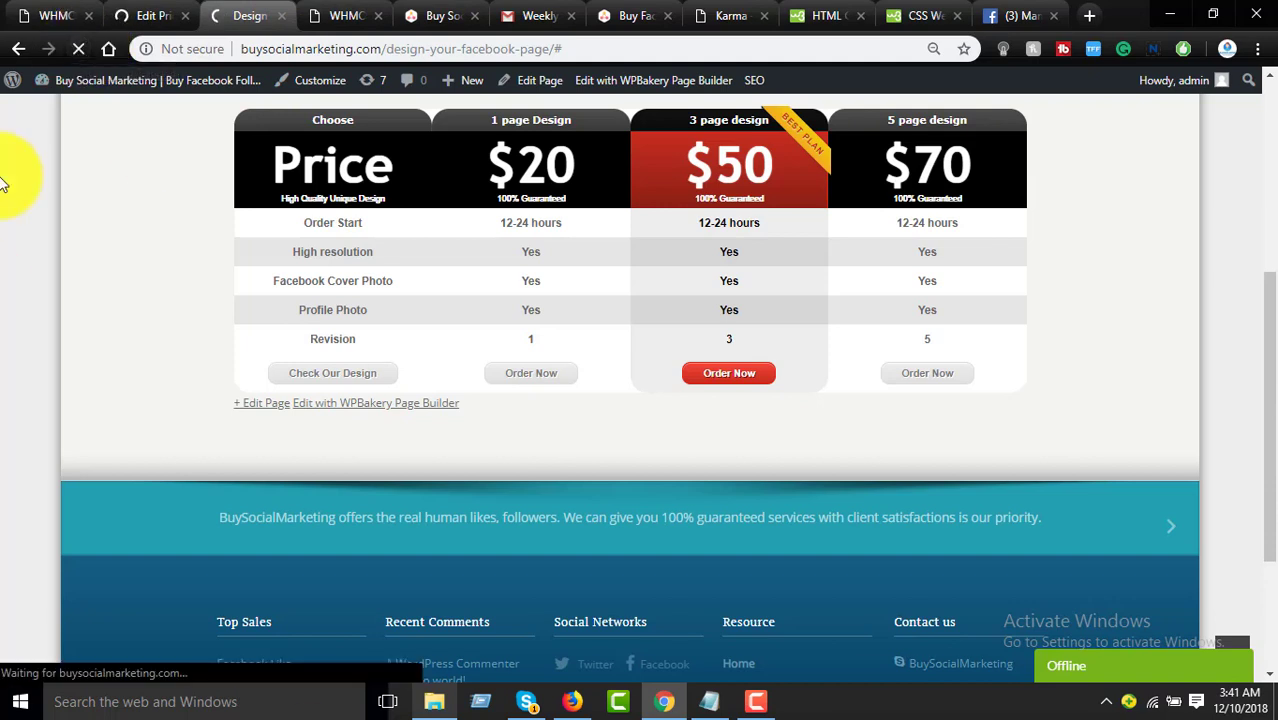
left_click(738, 384)
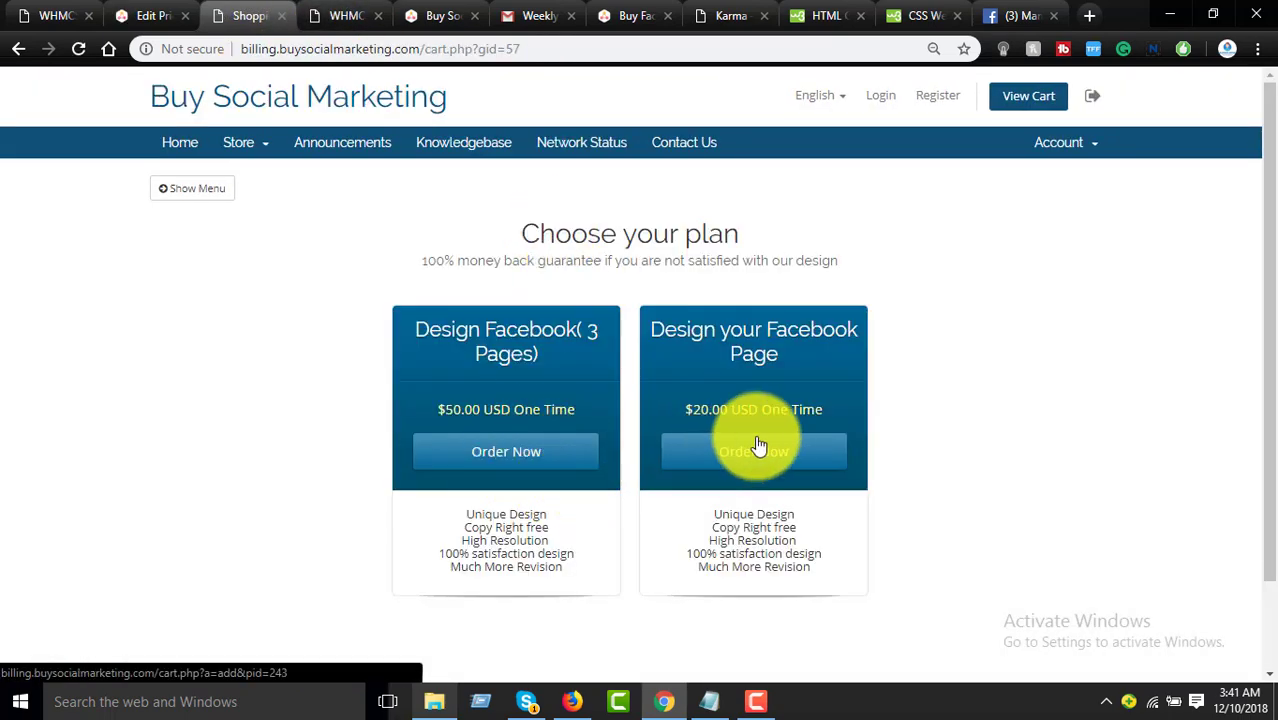
left_click(20, 48)
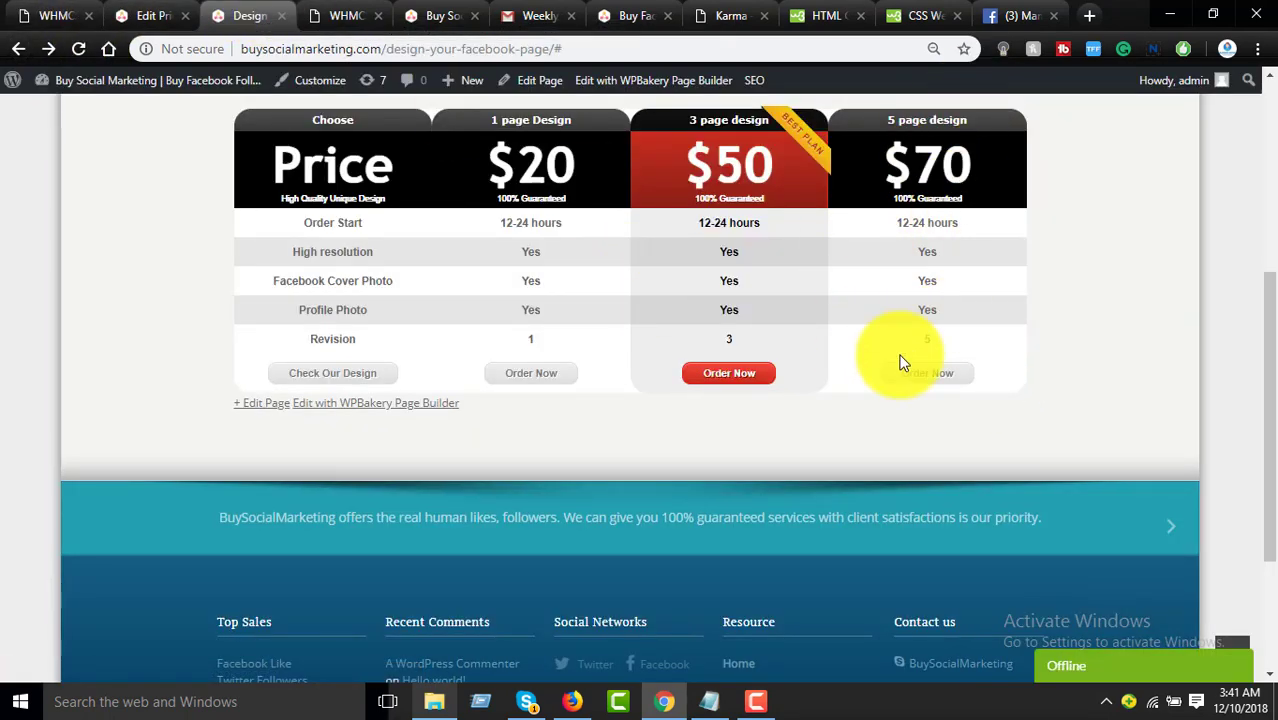
Step: Switch to WHMCS, open the Products/Services setup and bring up the form for duplicating a product
left_click(345, 15)
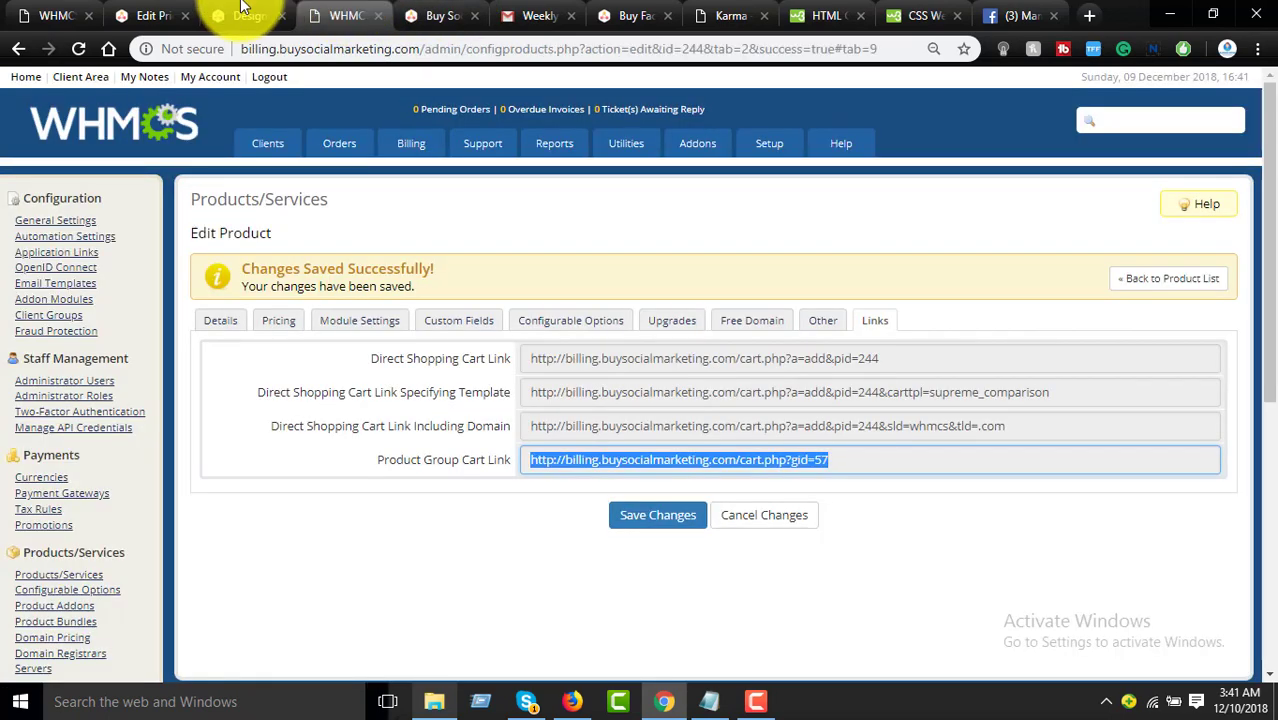
left_click(150, 15)
left_click(263, 12)
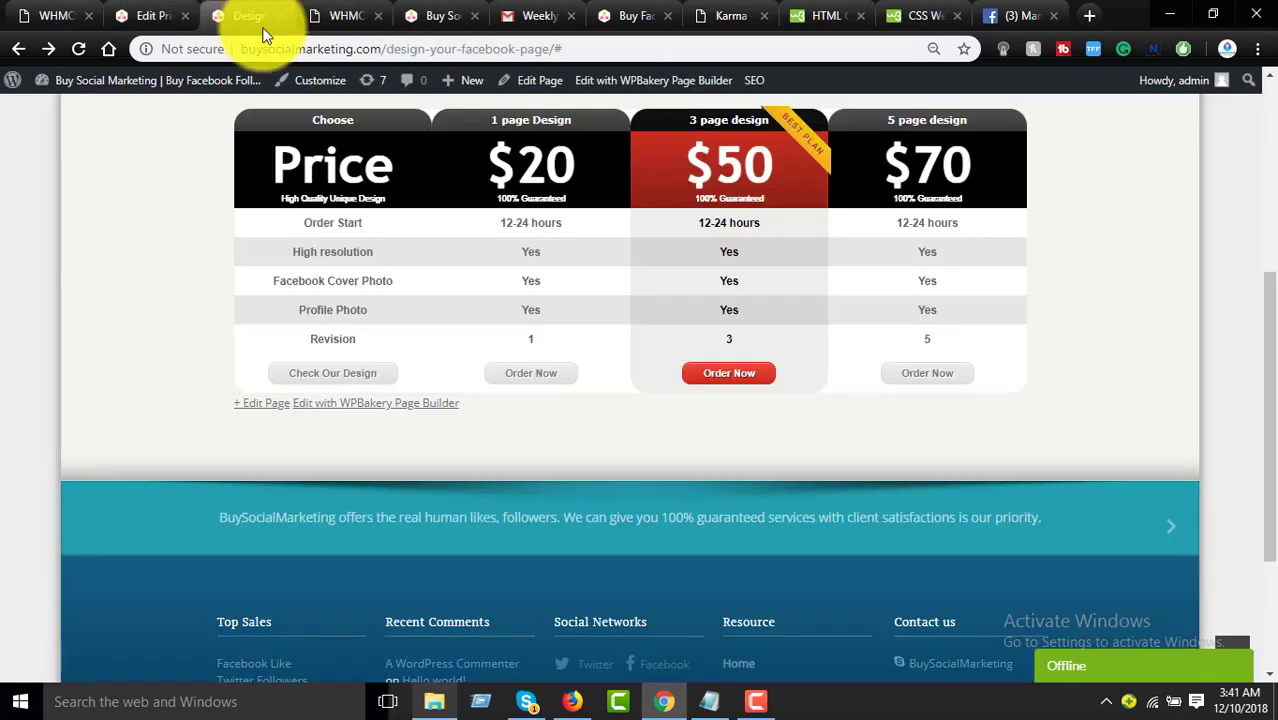
left_click(35, 14)
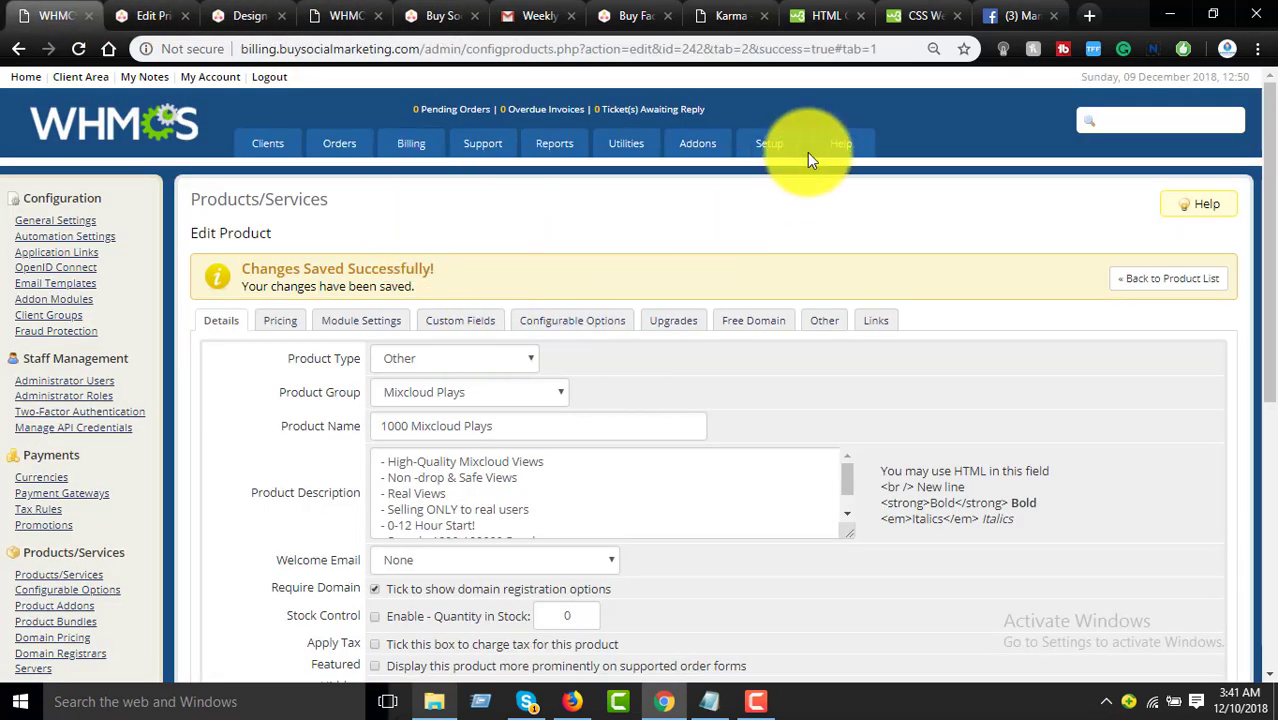
mouse_move(765, 148)
mouse_move(830, 318)
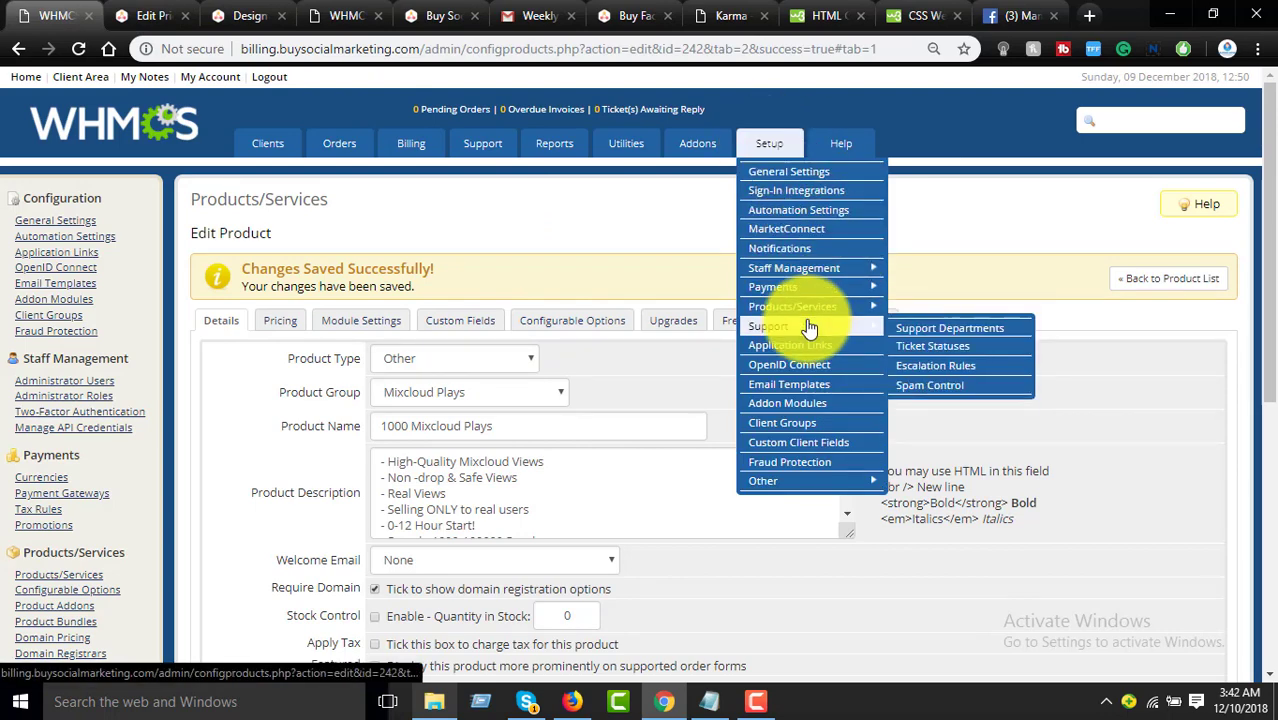
left_click(928, 308)
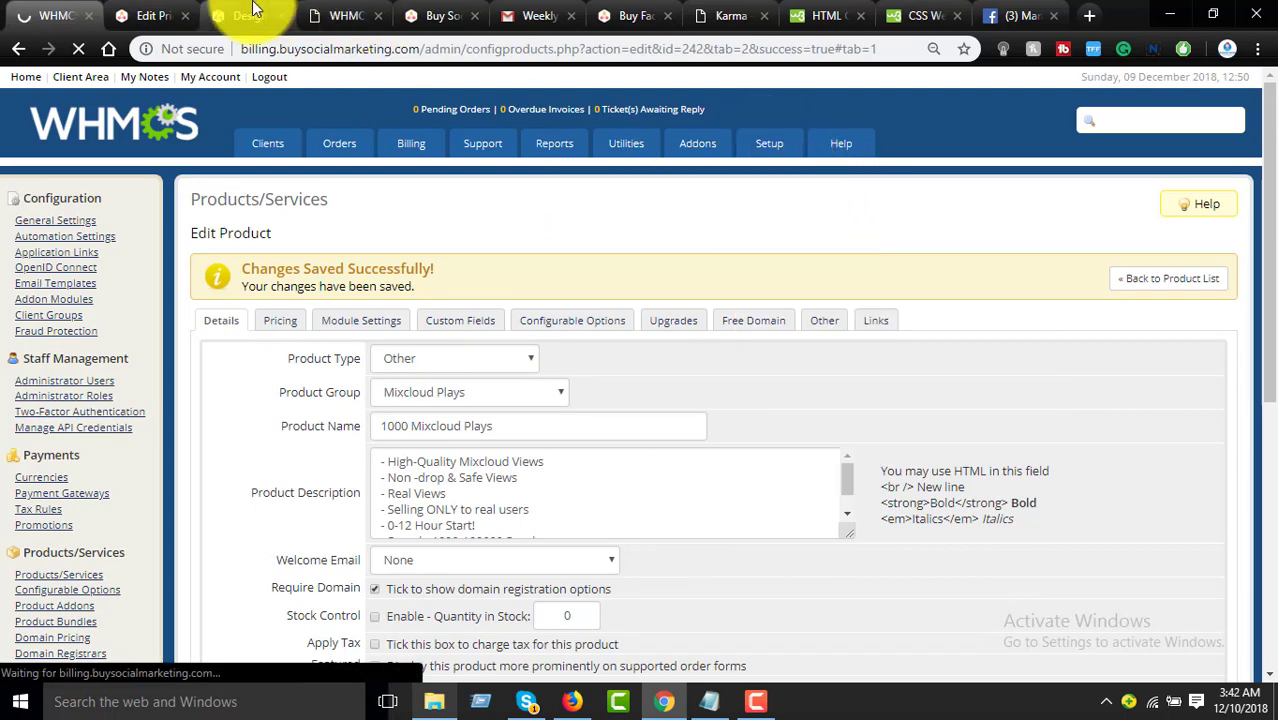
left_click(248, 15)
left_click(370, 16)
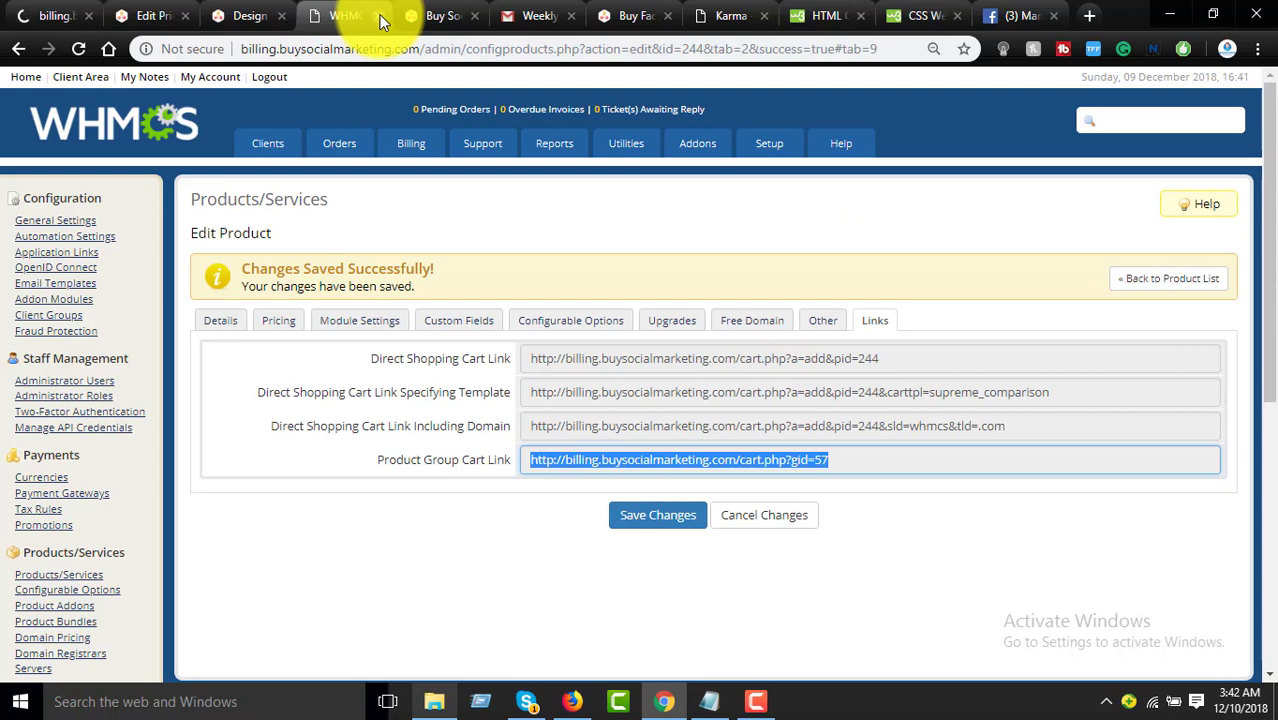
left_click(52, 11)
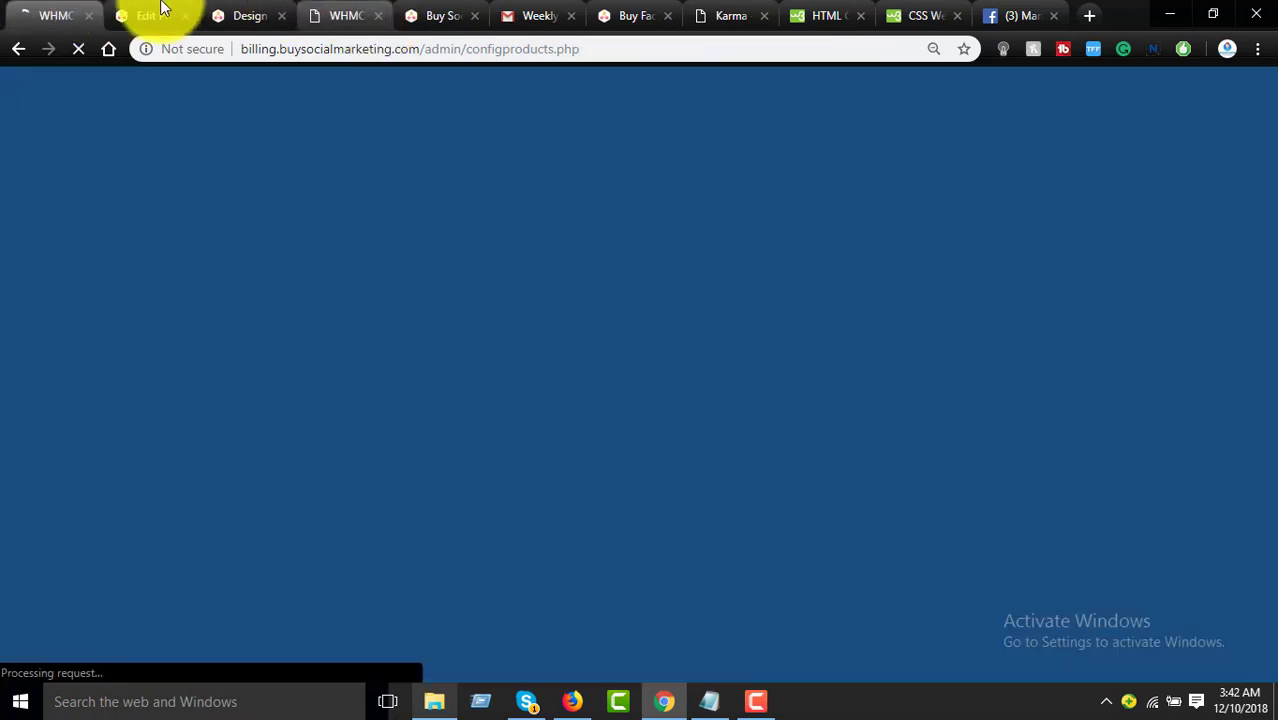
left_click_drag(58, 8, 211, 23)
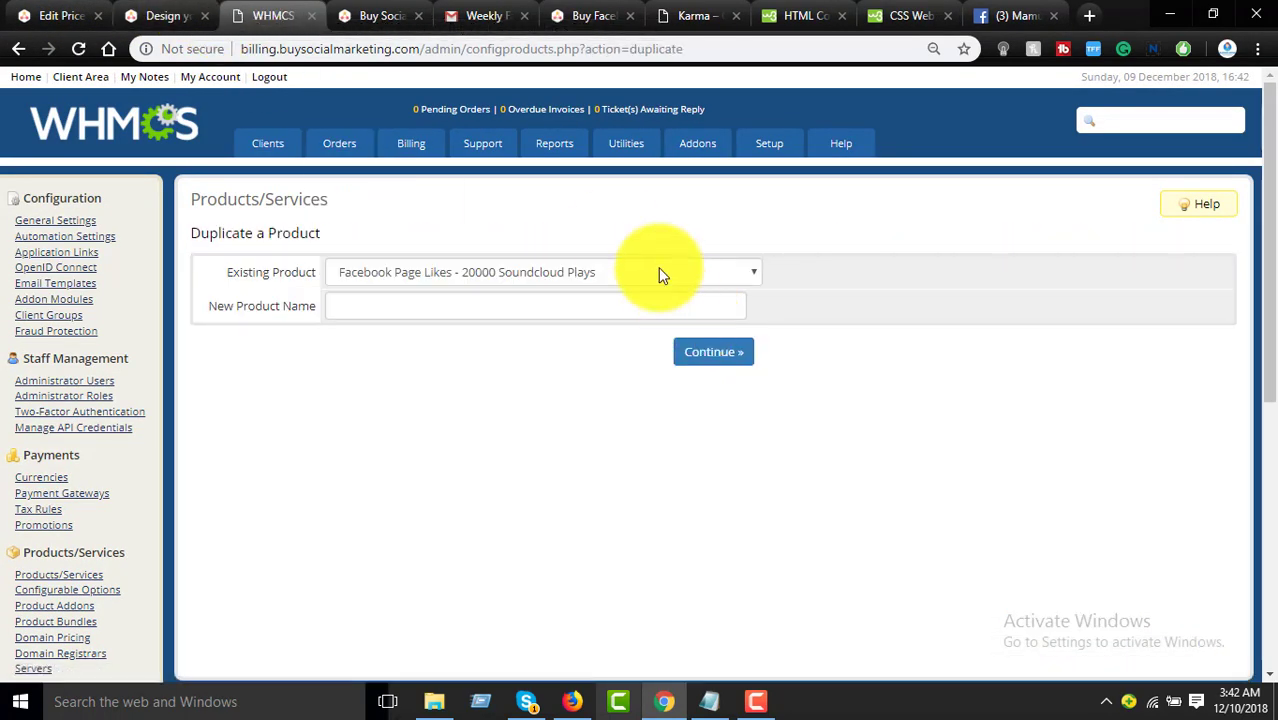
Step: Duplicate the Social Media Design - Design Facebook( 3 Pages) product under the name "Design facebook( 5 pages)"
left_click(657, 266)
scroll(693, 471, "down", 15)
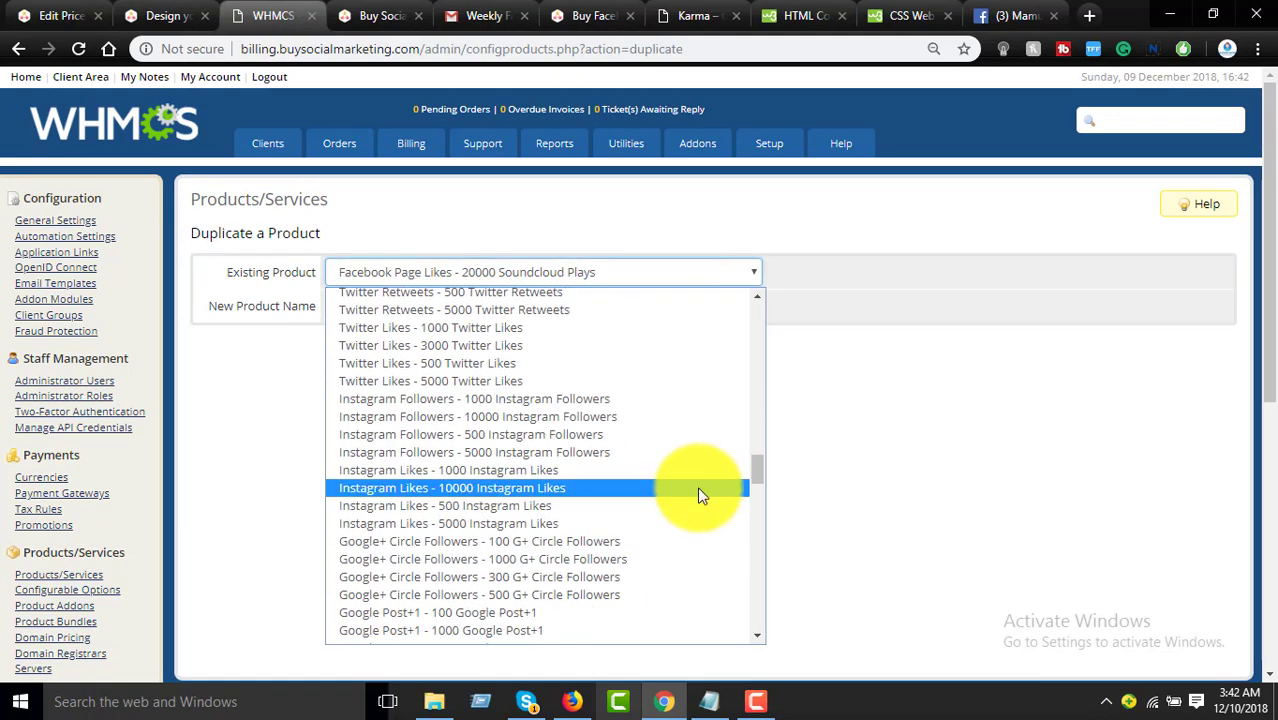
scroll(706, 543, "down", 2)
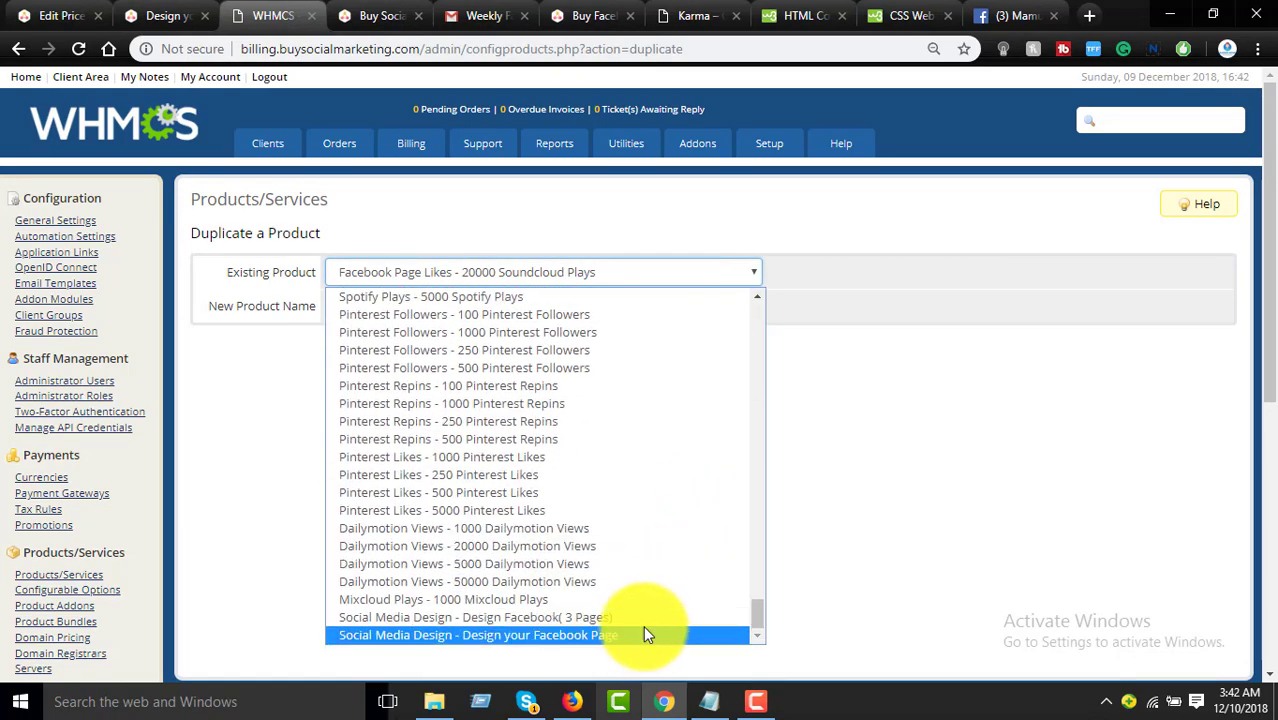
left_click(643, 625)
left_click(403, 309)
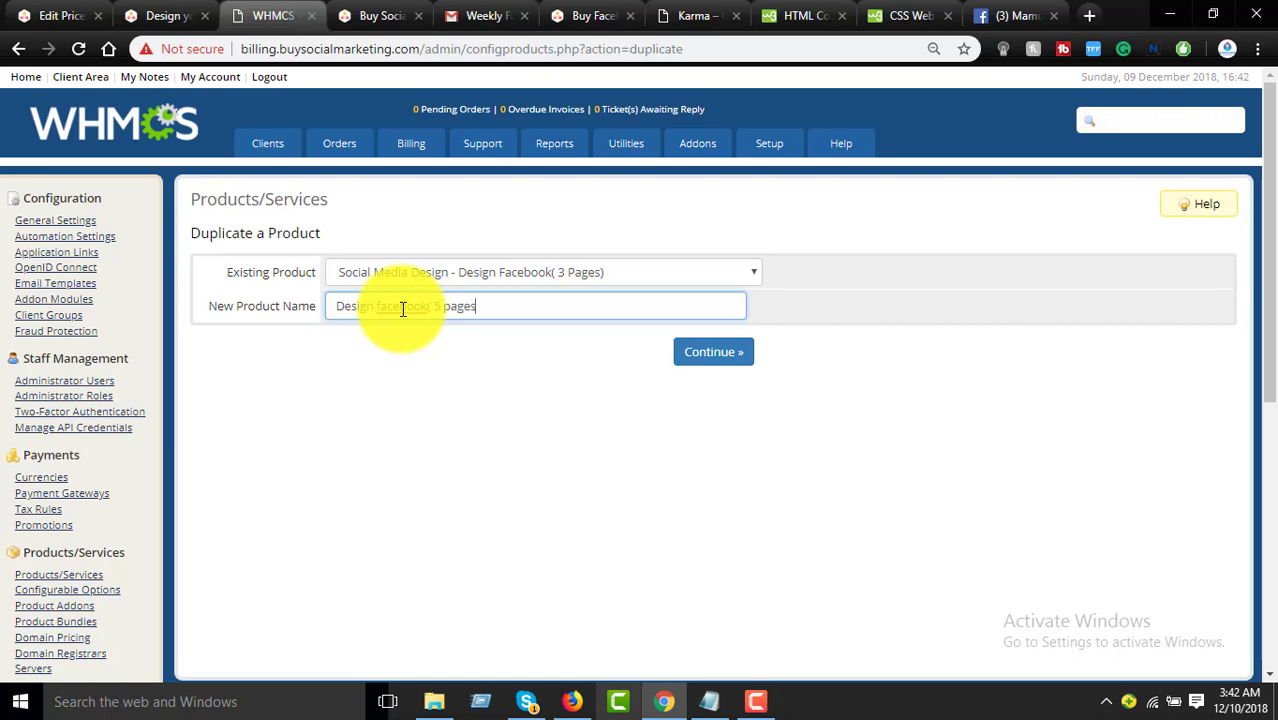
left_click(722, 362)
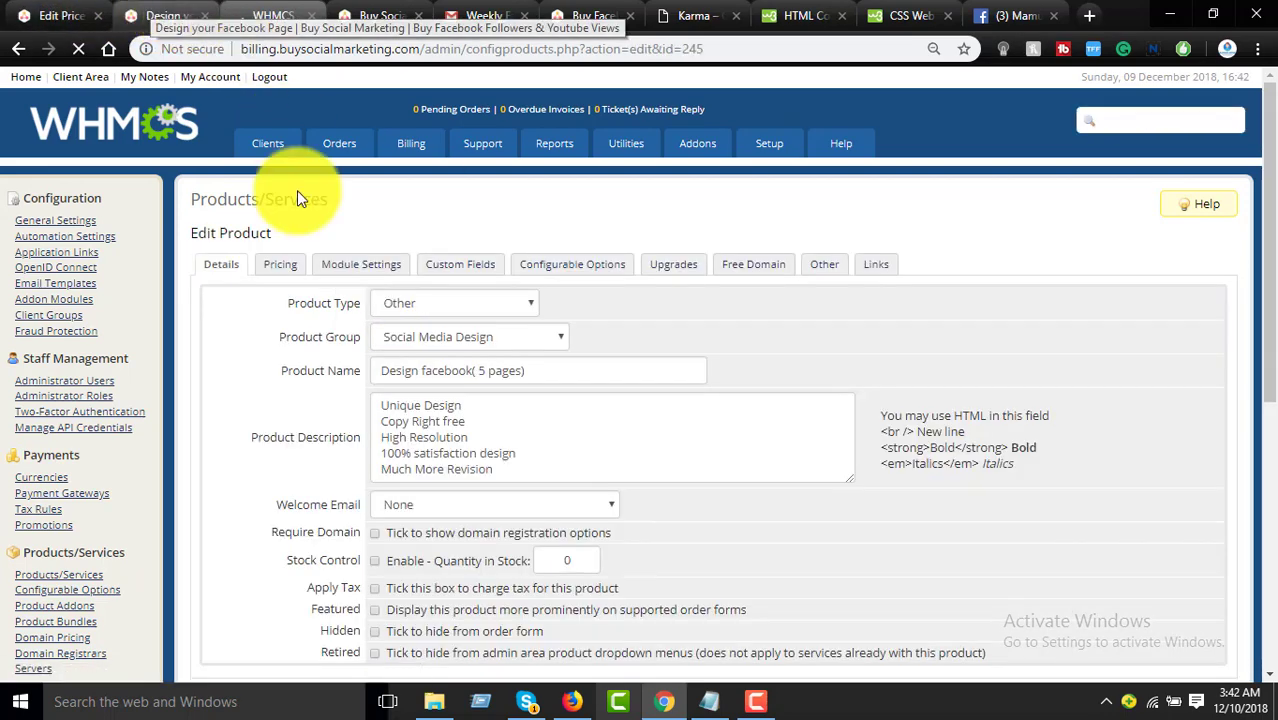
Step: Set the 5 pages product's one-time price to 70.00 USD and save the changes
left_click(279, 265)
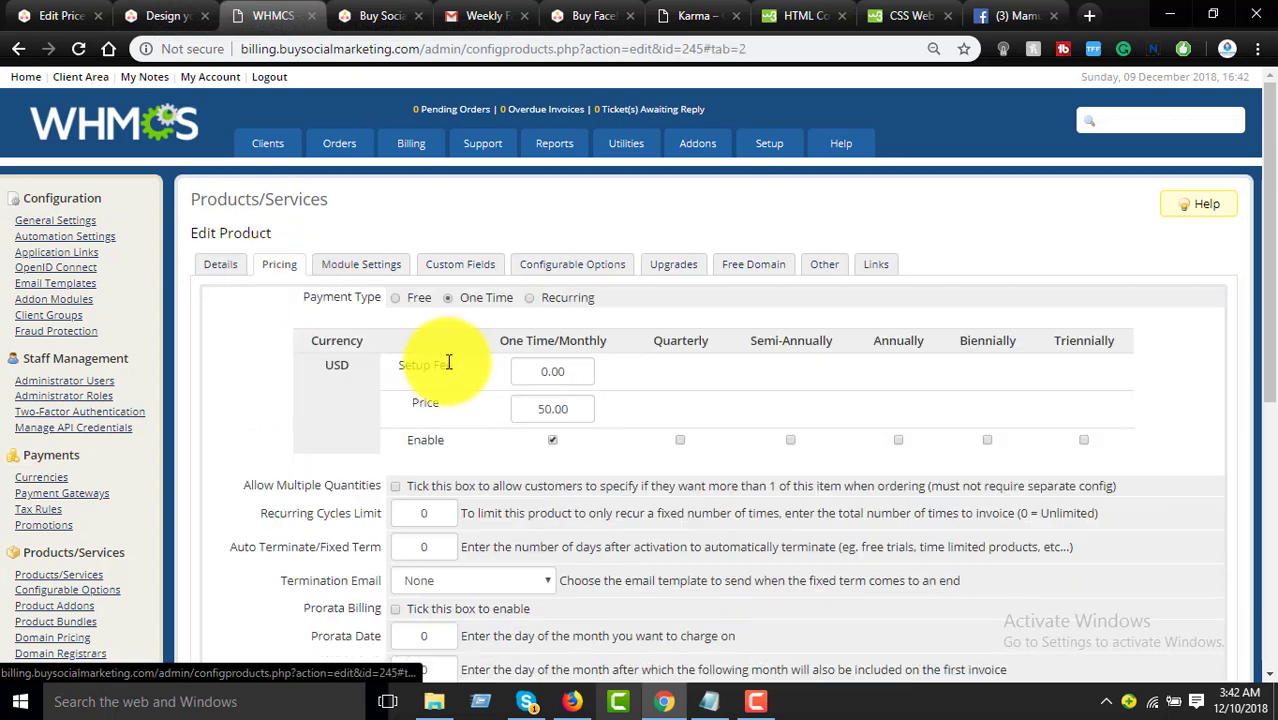
left_click(537, 407)
scroll(651, 417, "down", 3)
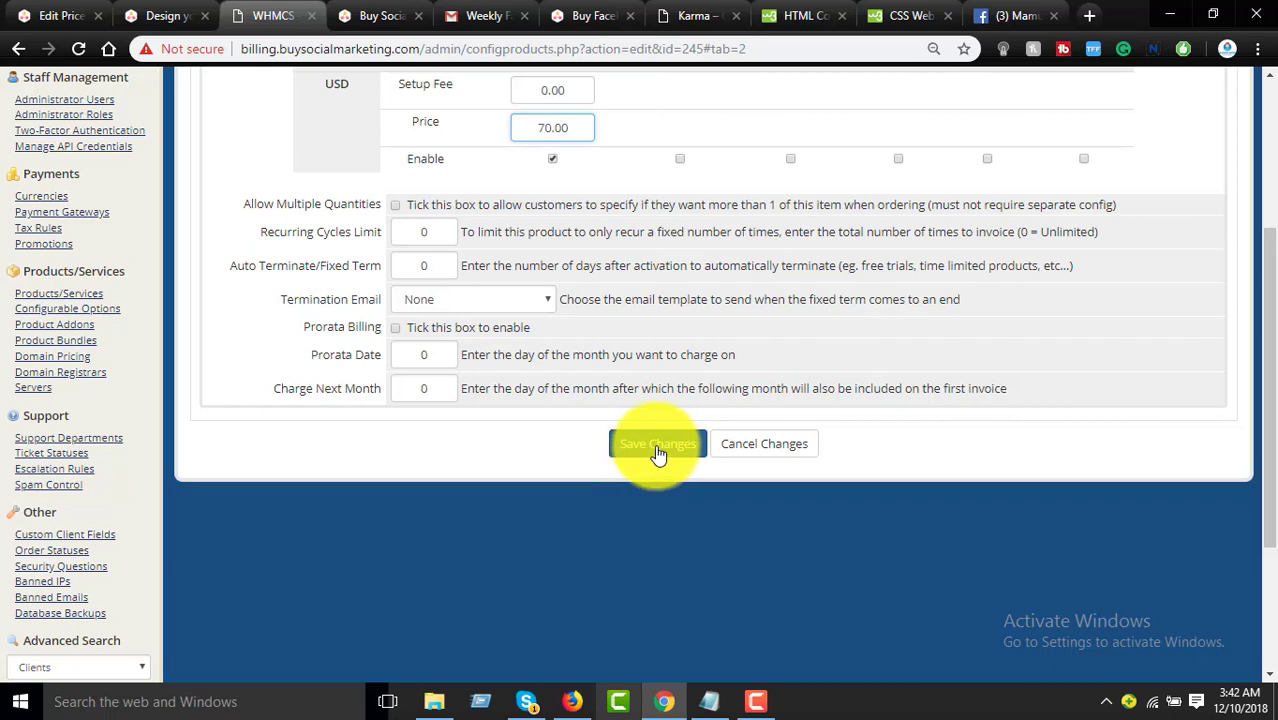
left_click(650, 448)
left_click(406, 12)
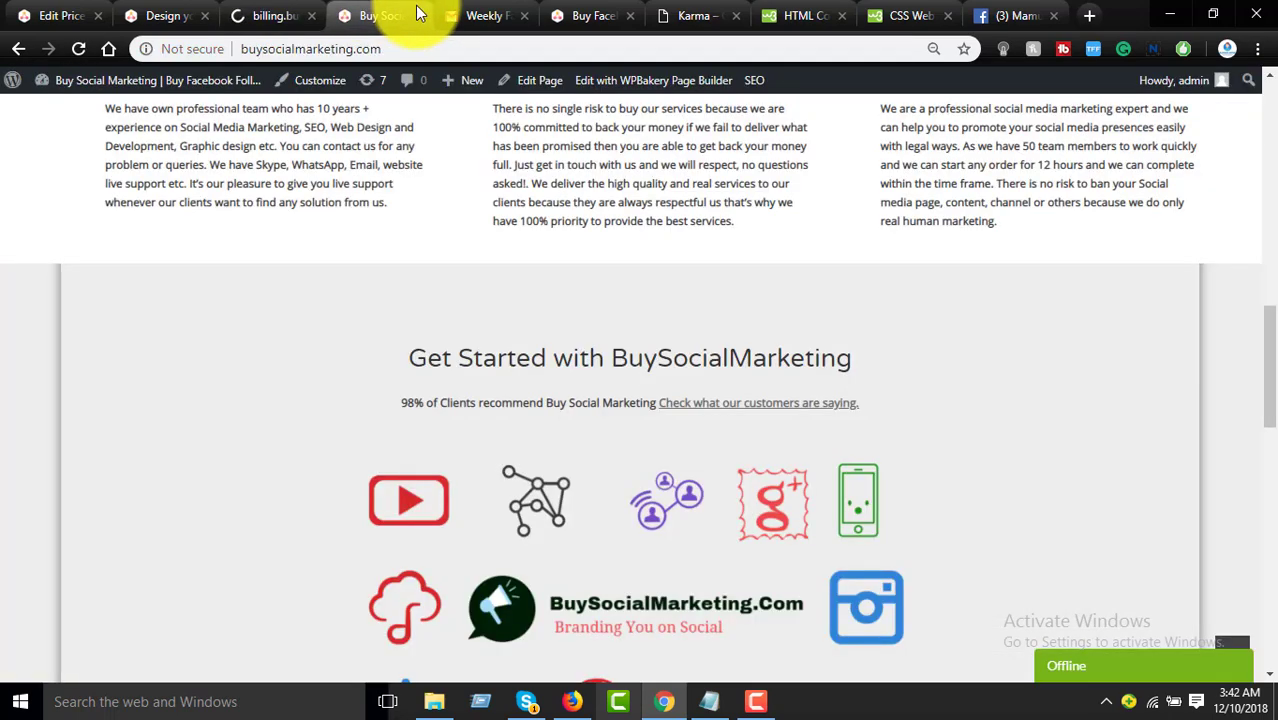
left_click(258, 12)
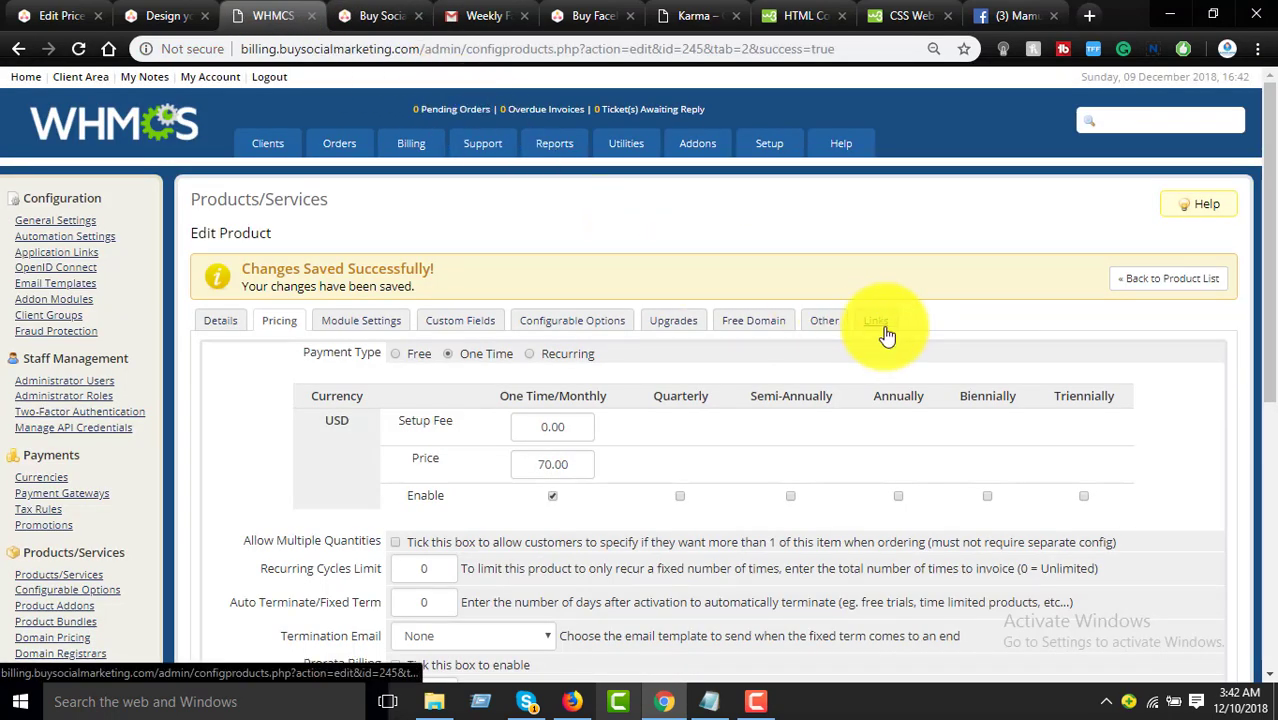
Step: Copy the Direct Shopping Cart Link of the 5 pages product
left_click(878, 322)
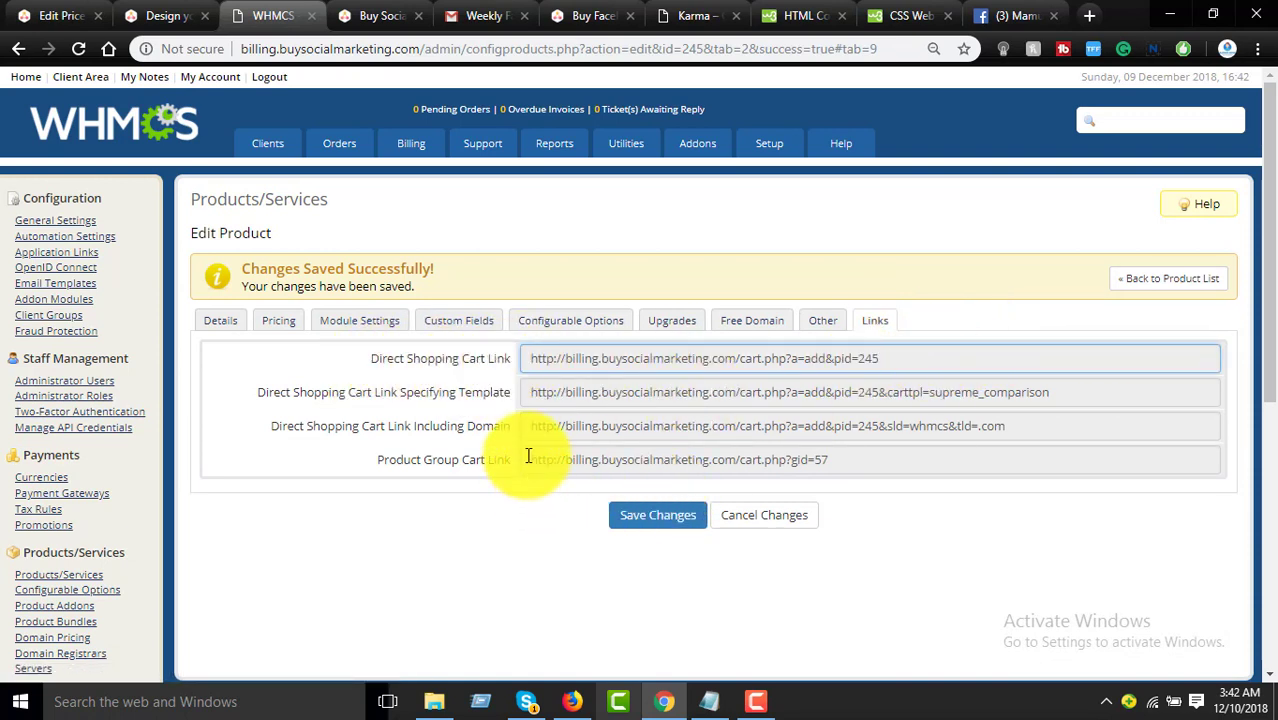
left_click_drag(887, 360, 510, 362)
right_click(542, 356)
left_click(590, 365)
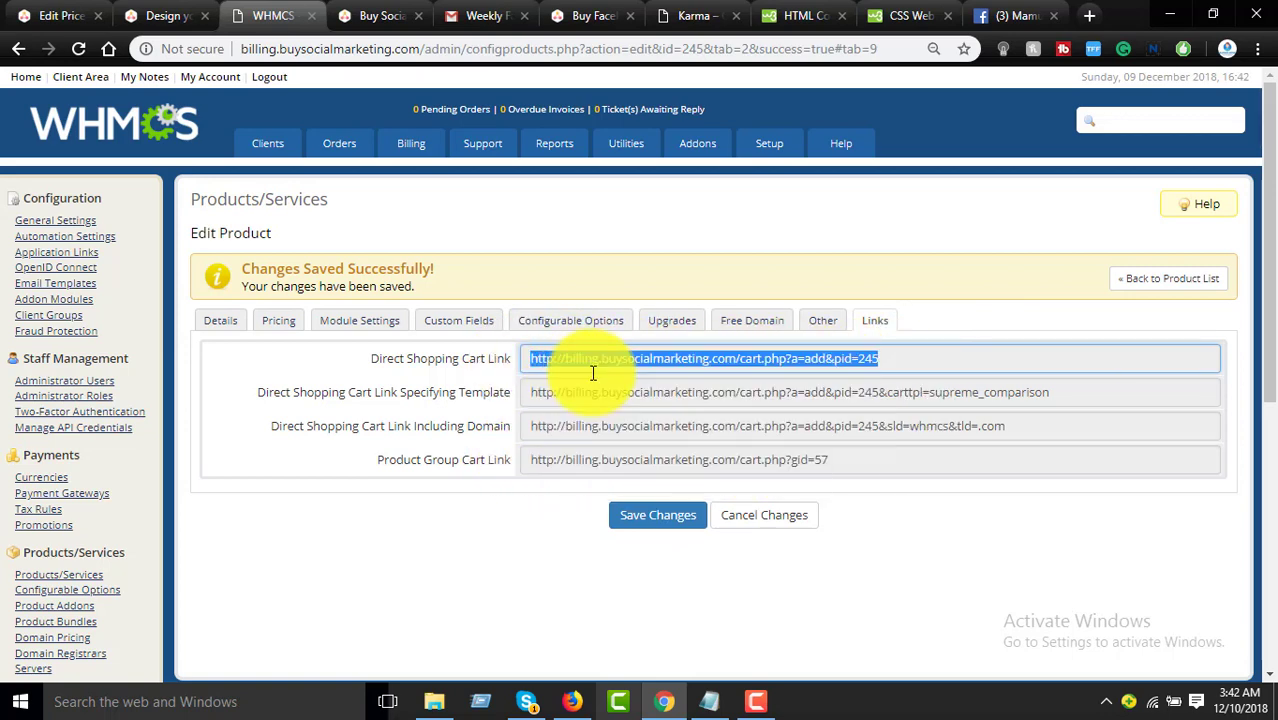
Step: Paste the copied cart link as the 5 page design column's button URL in the WordPress price table and update the table
left_click(378, 12)
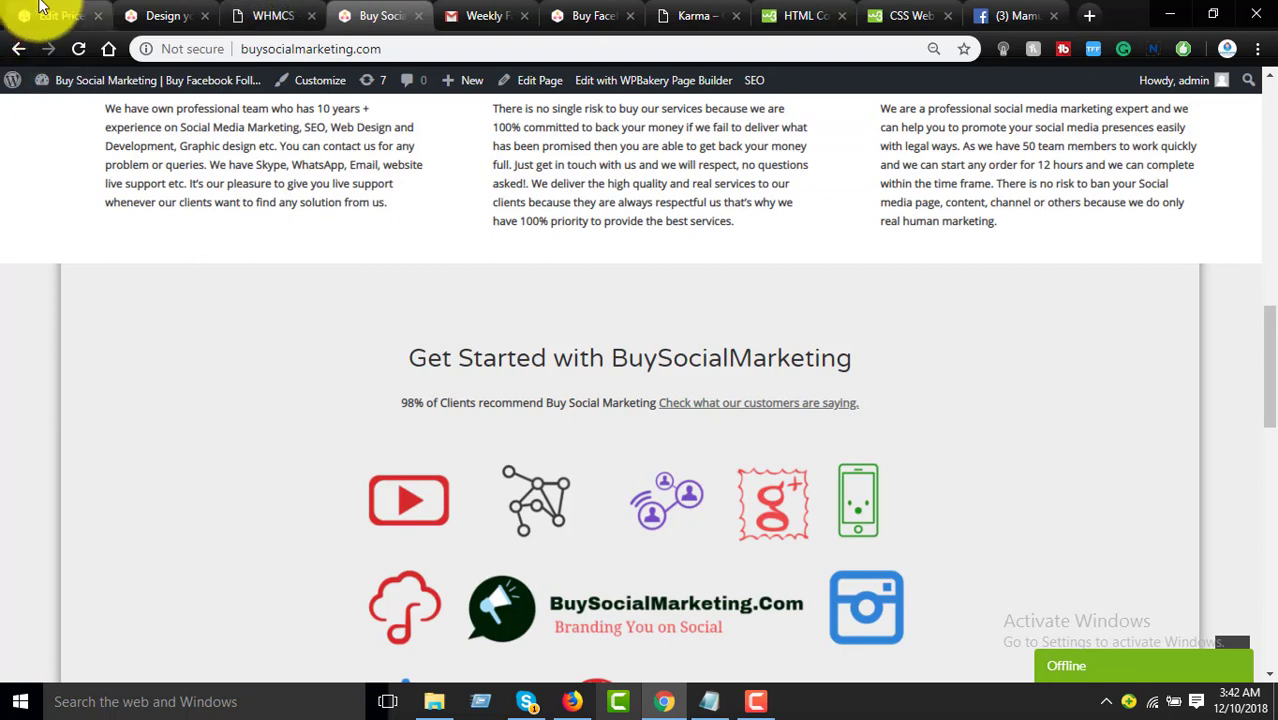
left_click(170, 14)
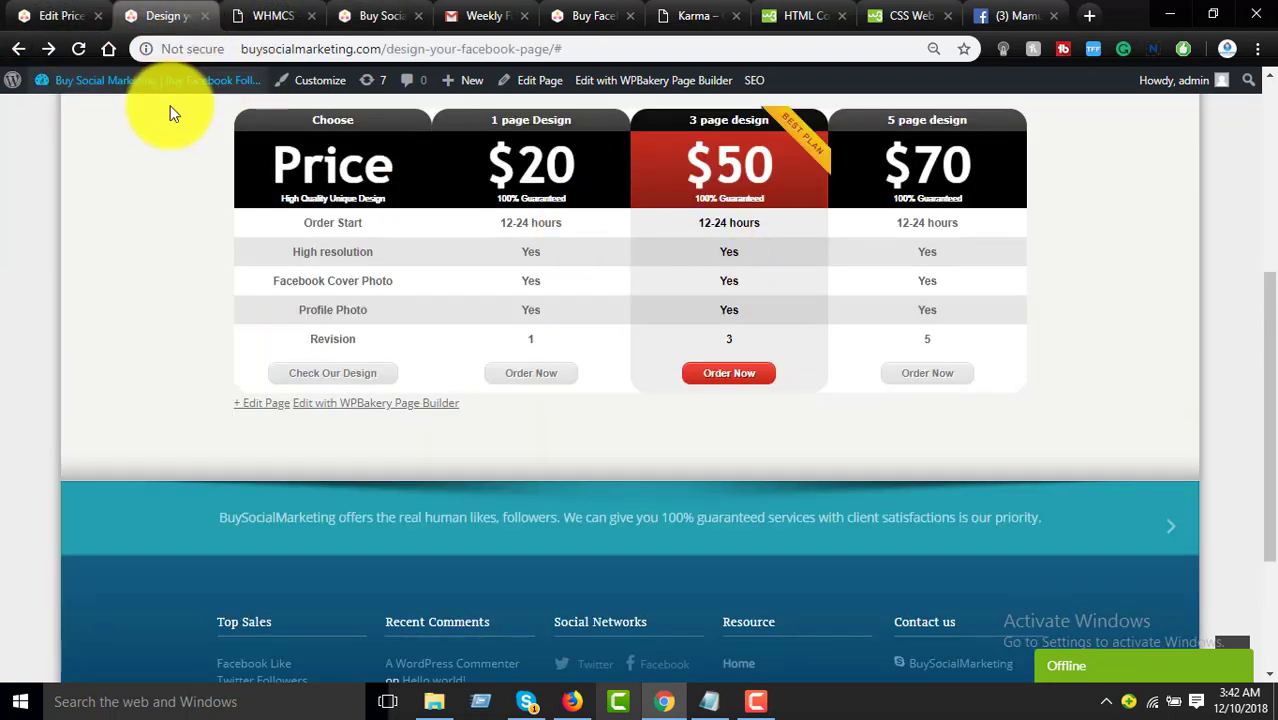
left_click(52, 15)
left_click(748, 546)
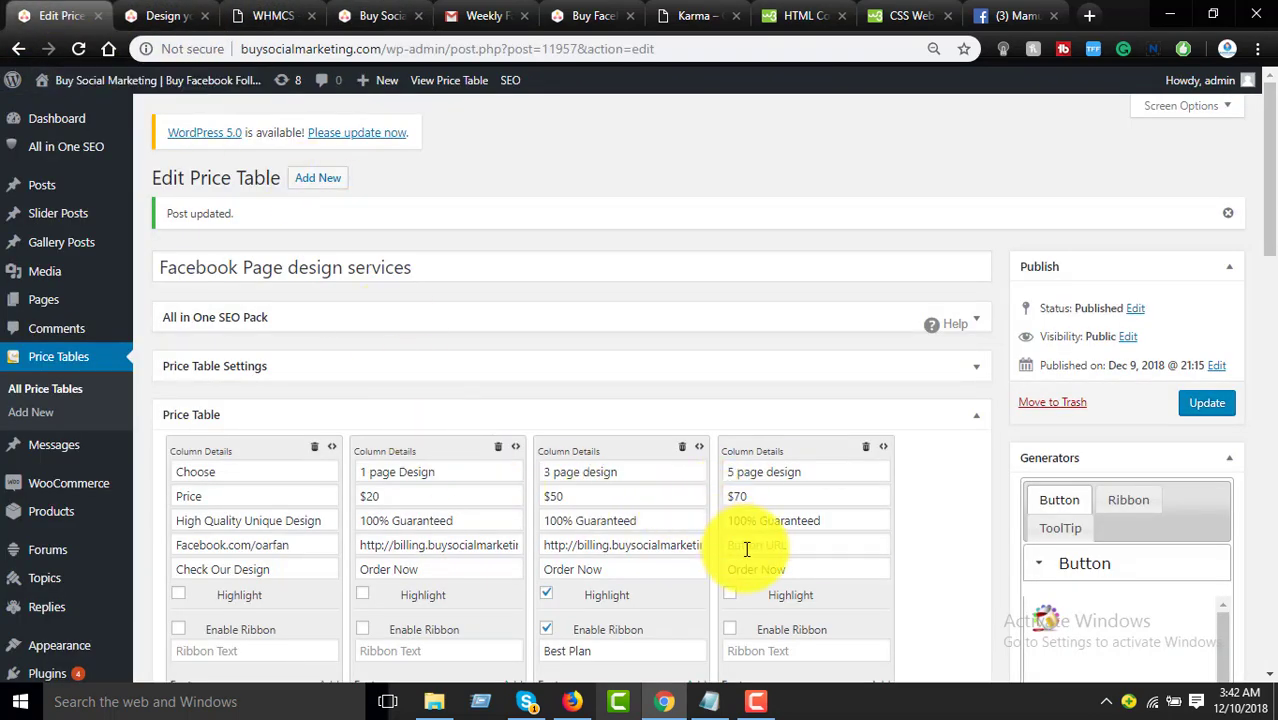
key("ctrl+v")
left_click(1207, 404)
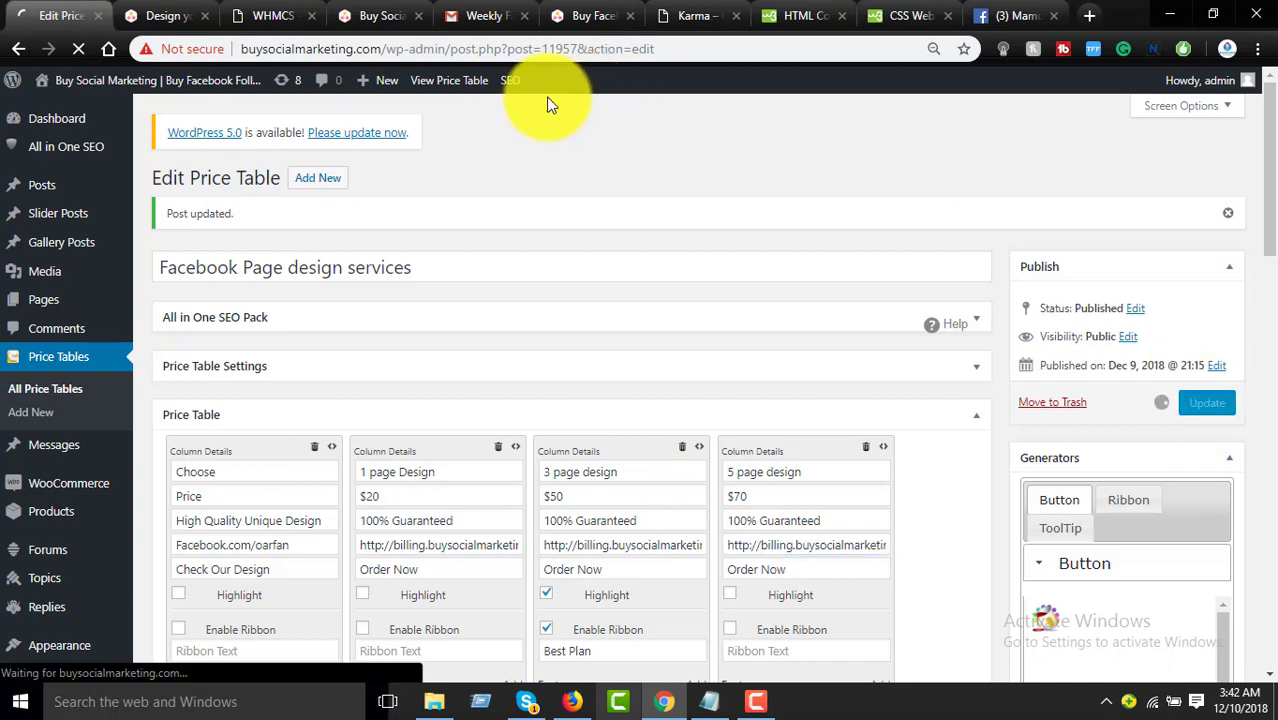
Step: Close the site's home page tab and check the 5 page design order in the shopping cart
left_click(378, 16)
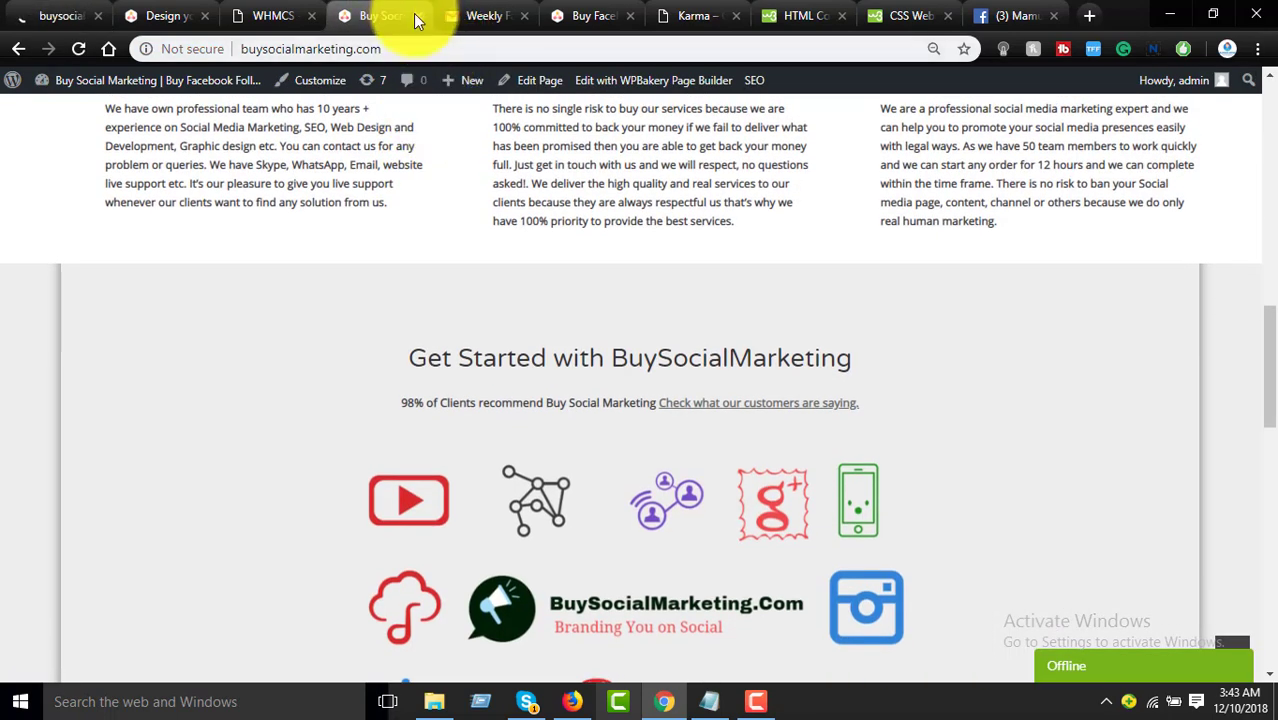
left_click(417, 16)
left_click(262, 16)
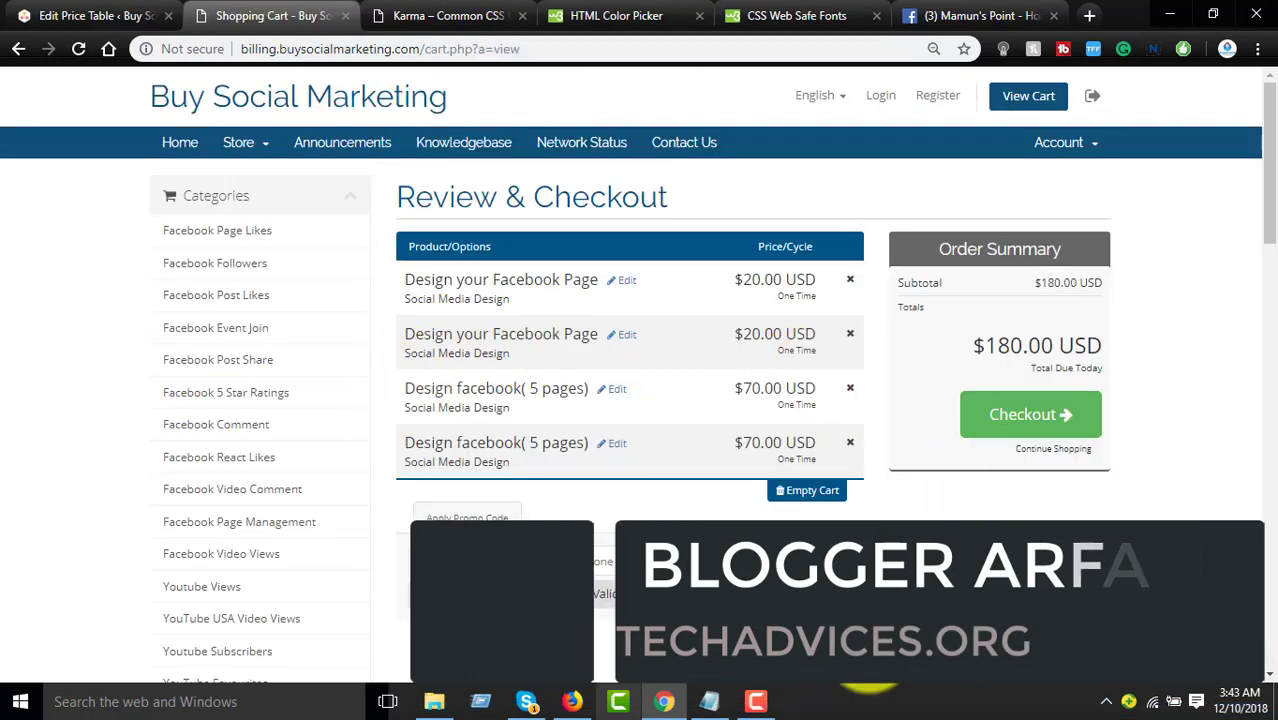
left_click(756, 701)
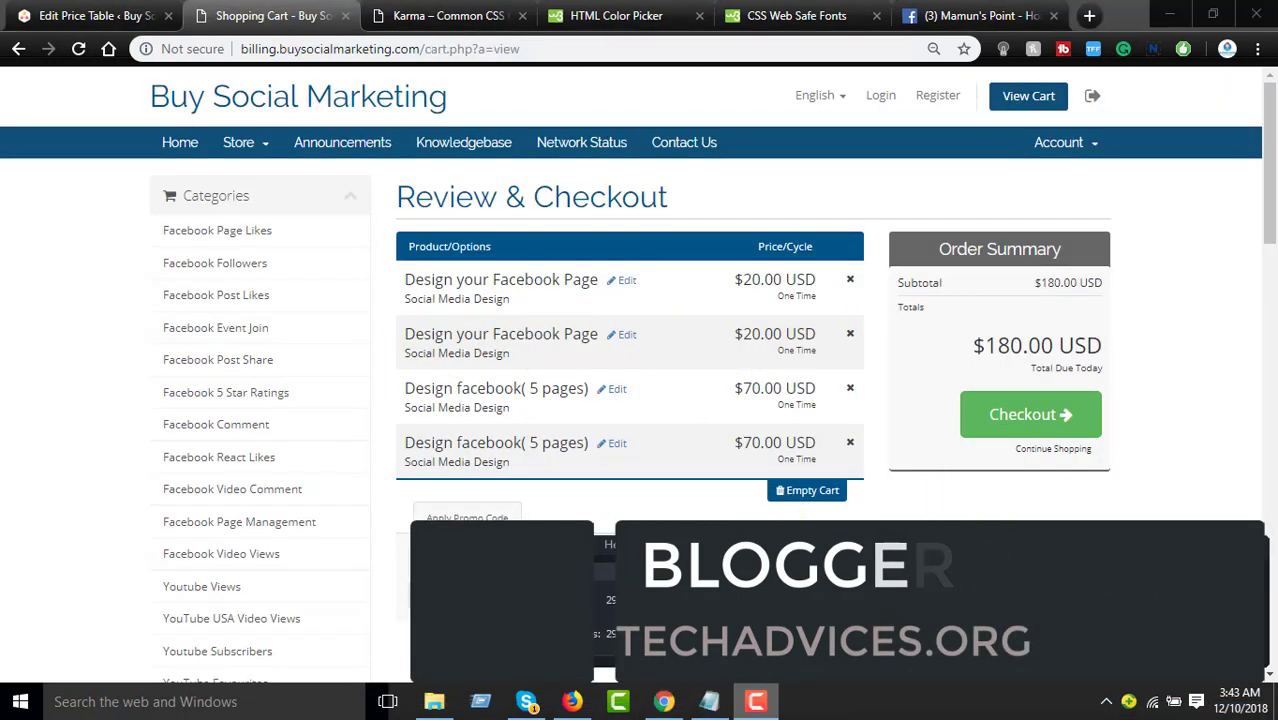